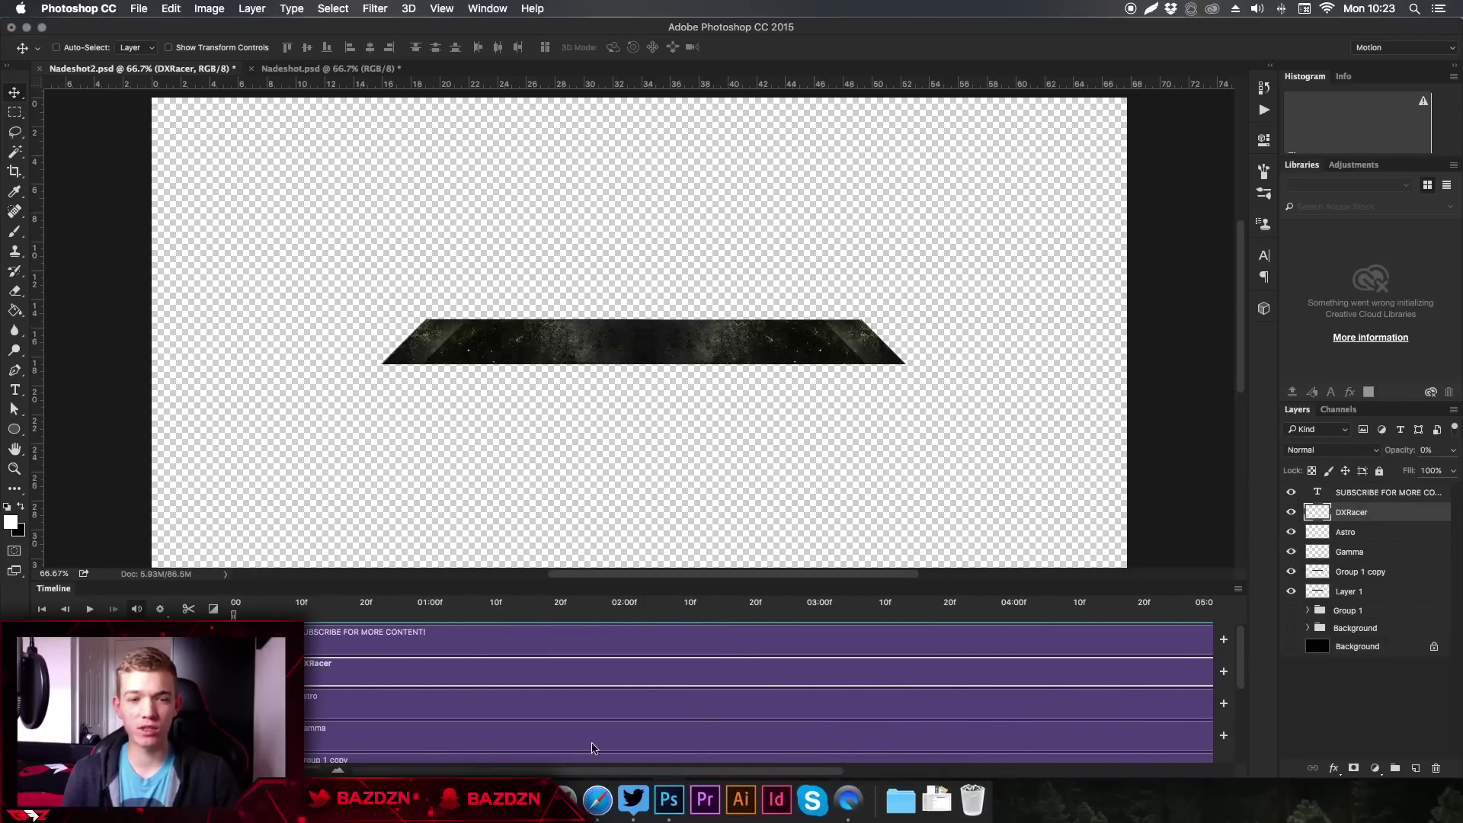
- Play back the finished overlay animation in Nadeshot2.psd to the end of its timeline
left_click(89, 610)
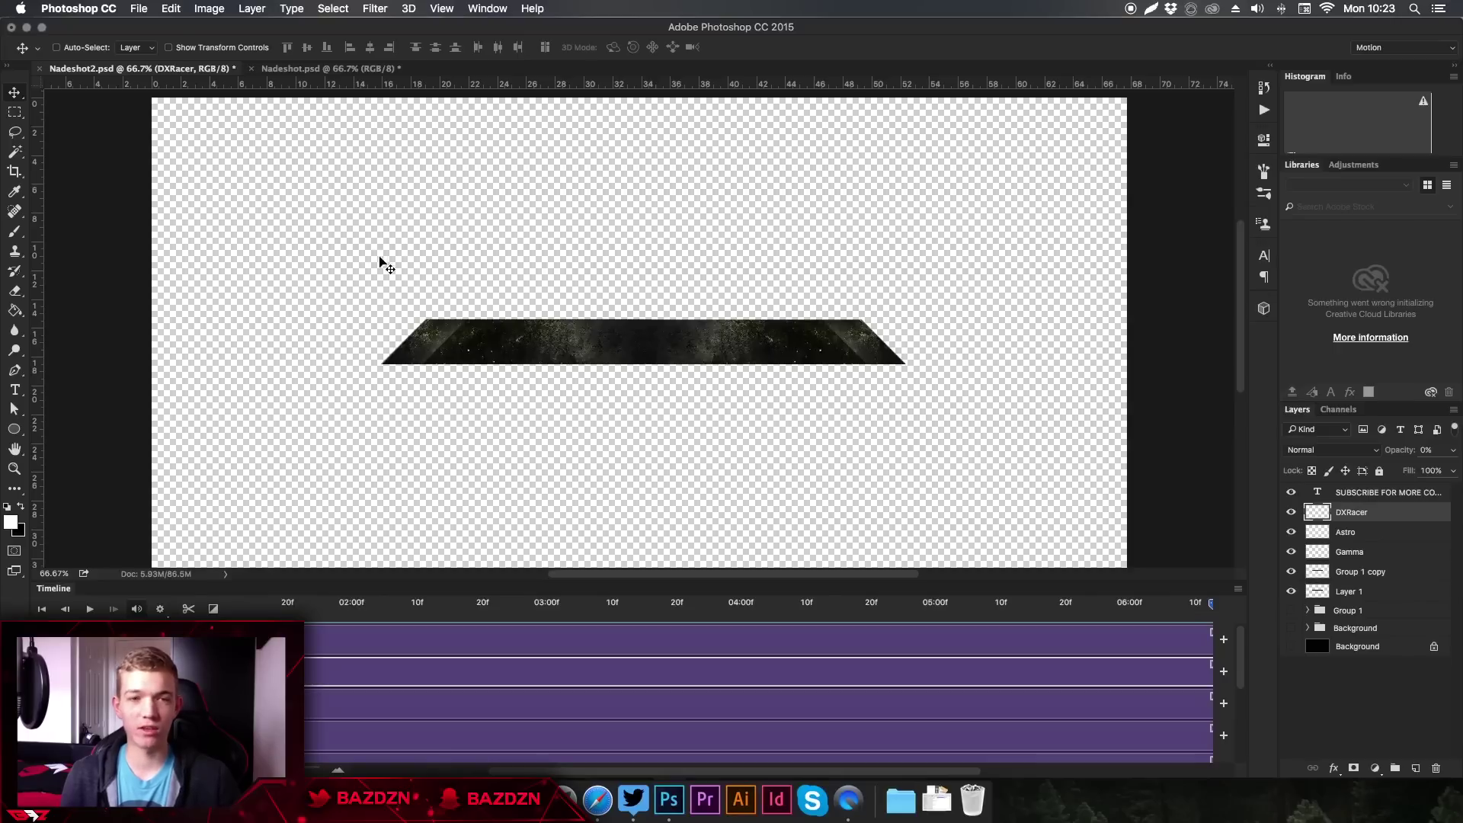
scroll(328, 230, "left", 5)
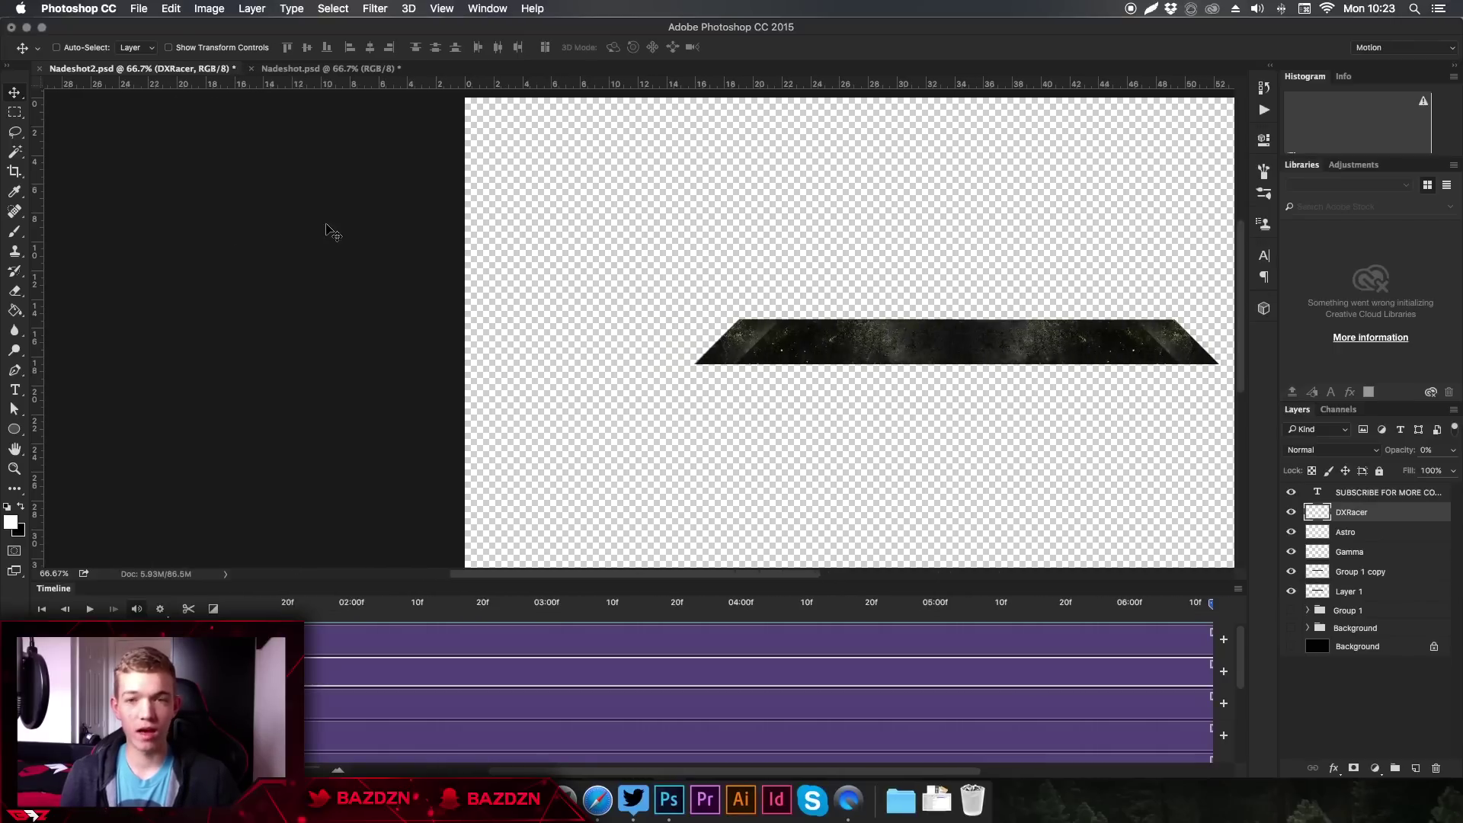
scroll(327, 230, "right", 5)
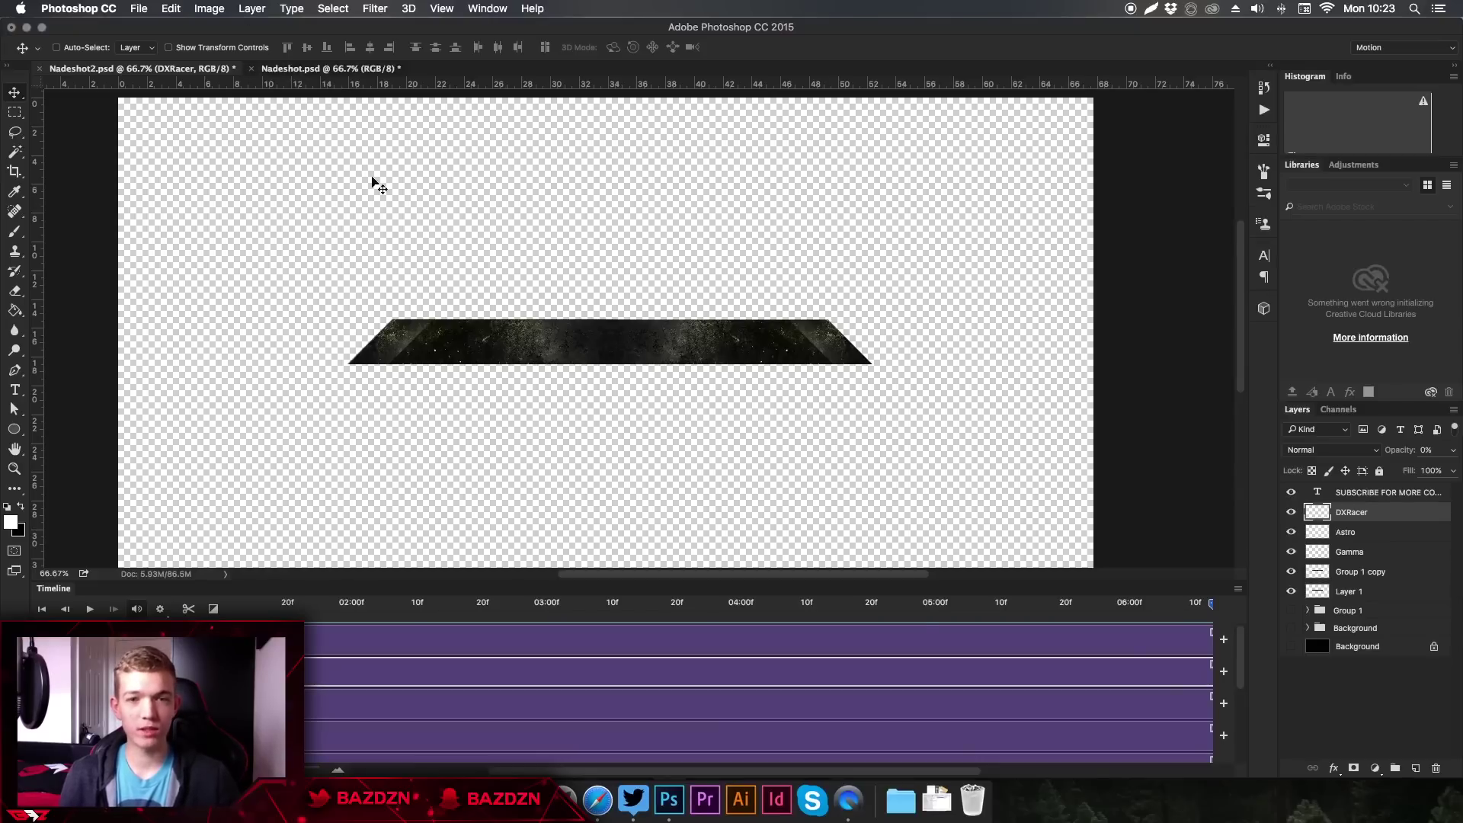
- Switch to the Nadeshot.psd document and set the workspace to Motion, resetting it by way of Essentials
left_click(294, 69)
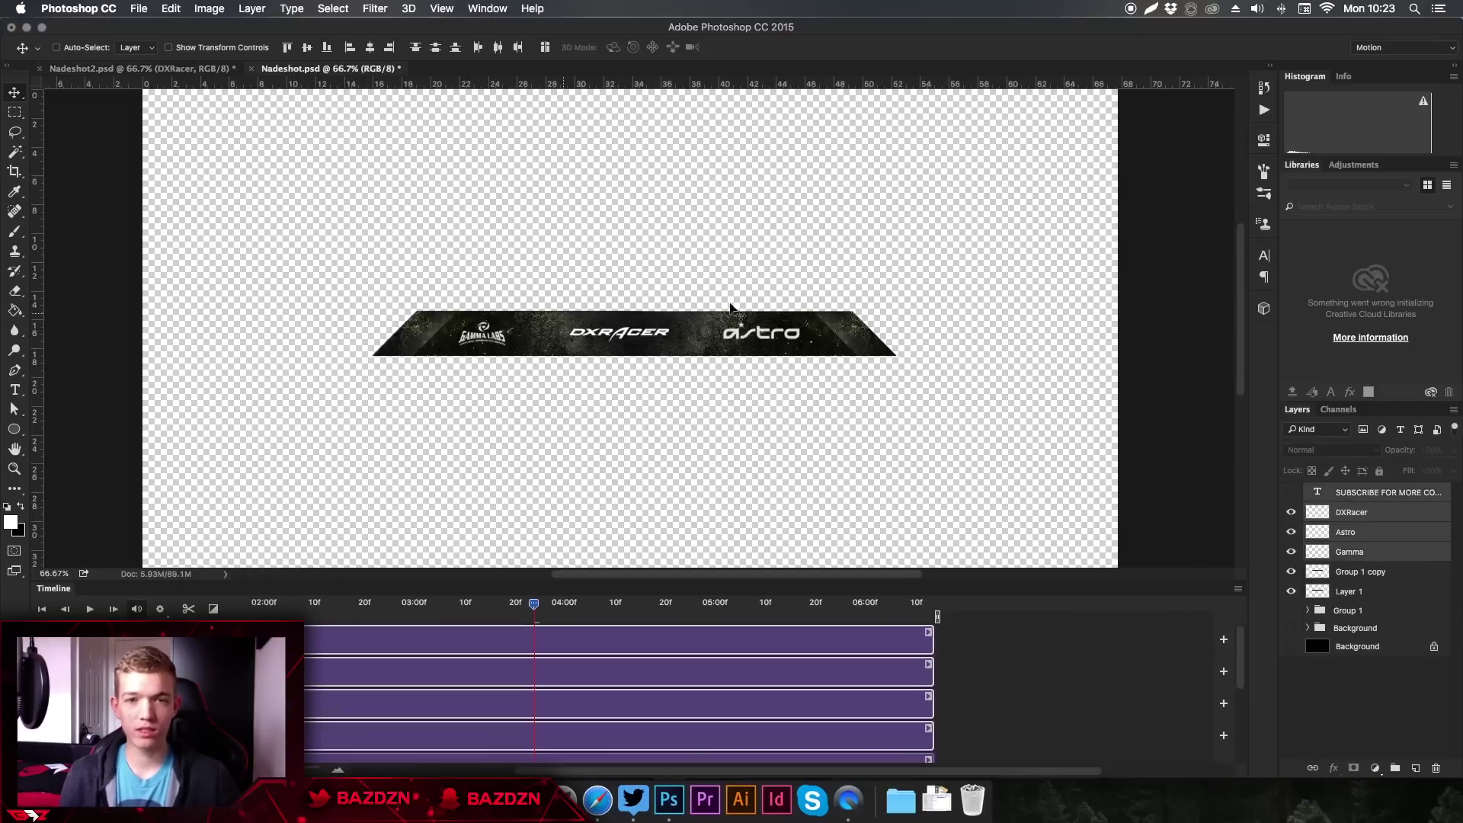
left_click(1380, 48)
left_click(336, 653)
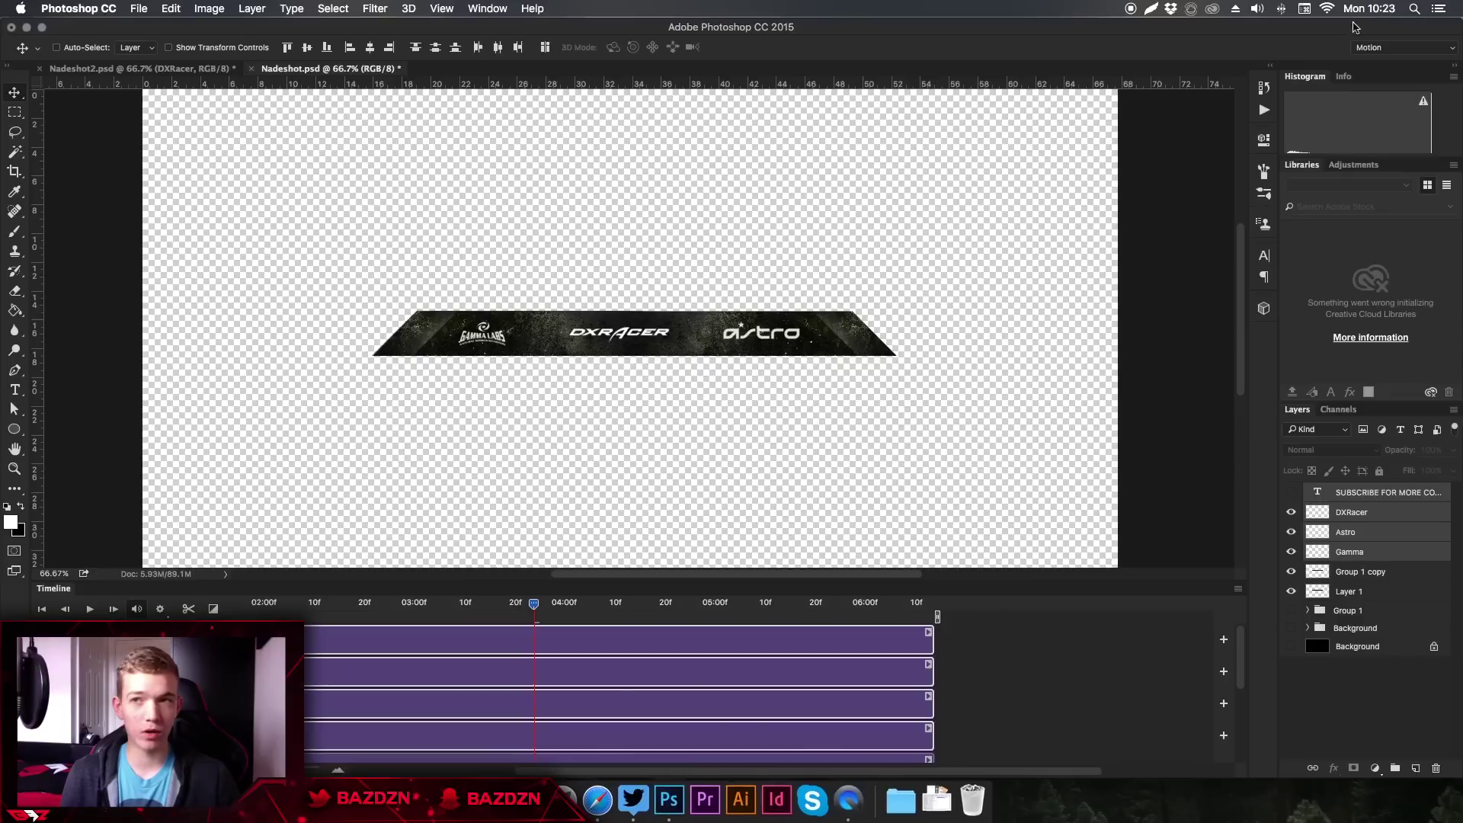
left_click(1374, 48)
left_click(1319, 47)
left_click(1399, 50)
left_click(1374, 16)
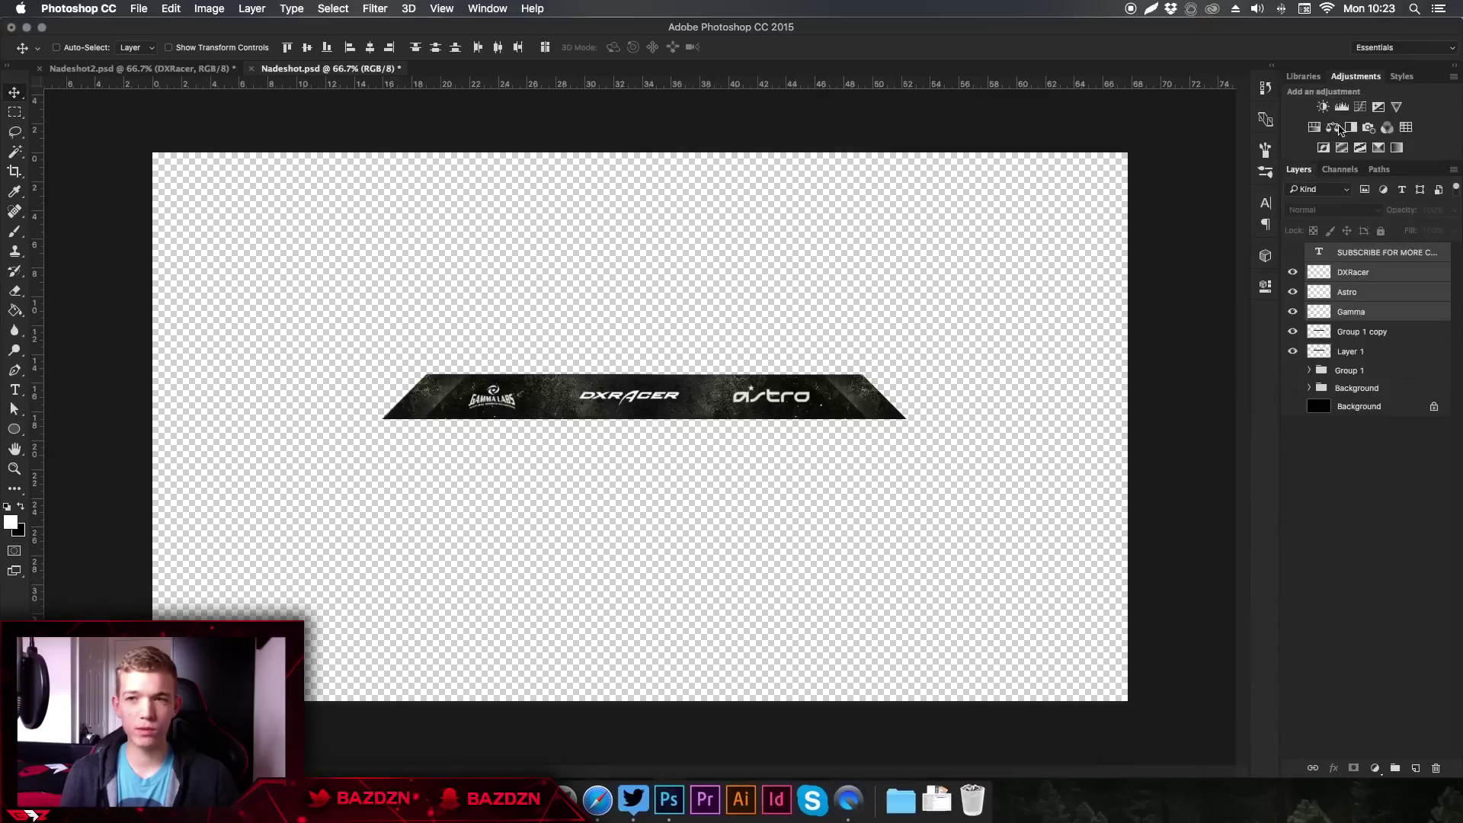
left_click(1388, 50)
left_click(1376, 92)
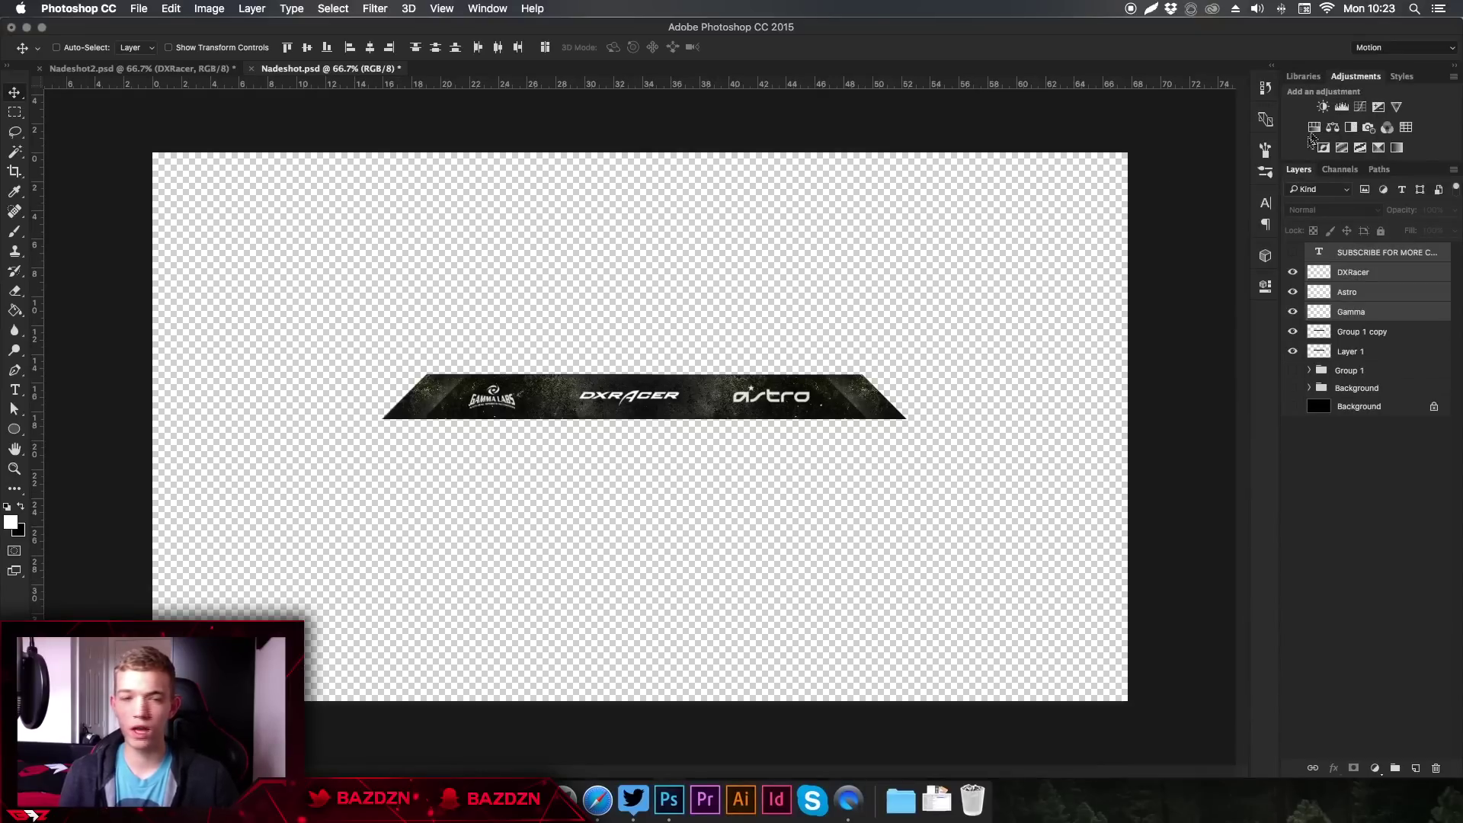
- Move the playhead to the start of the timeline and briefly preview the hidden SUBSCRIBE FOR MORE CONTENT! text layer
left_click_drag(402, 610, 206, 605)
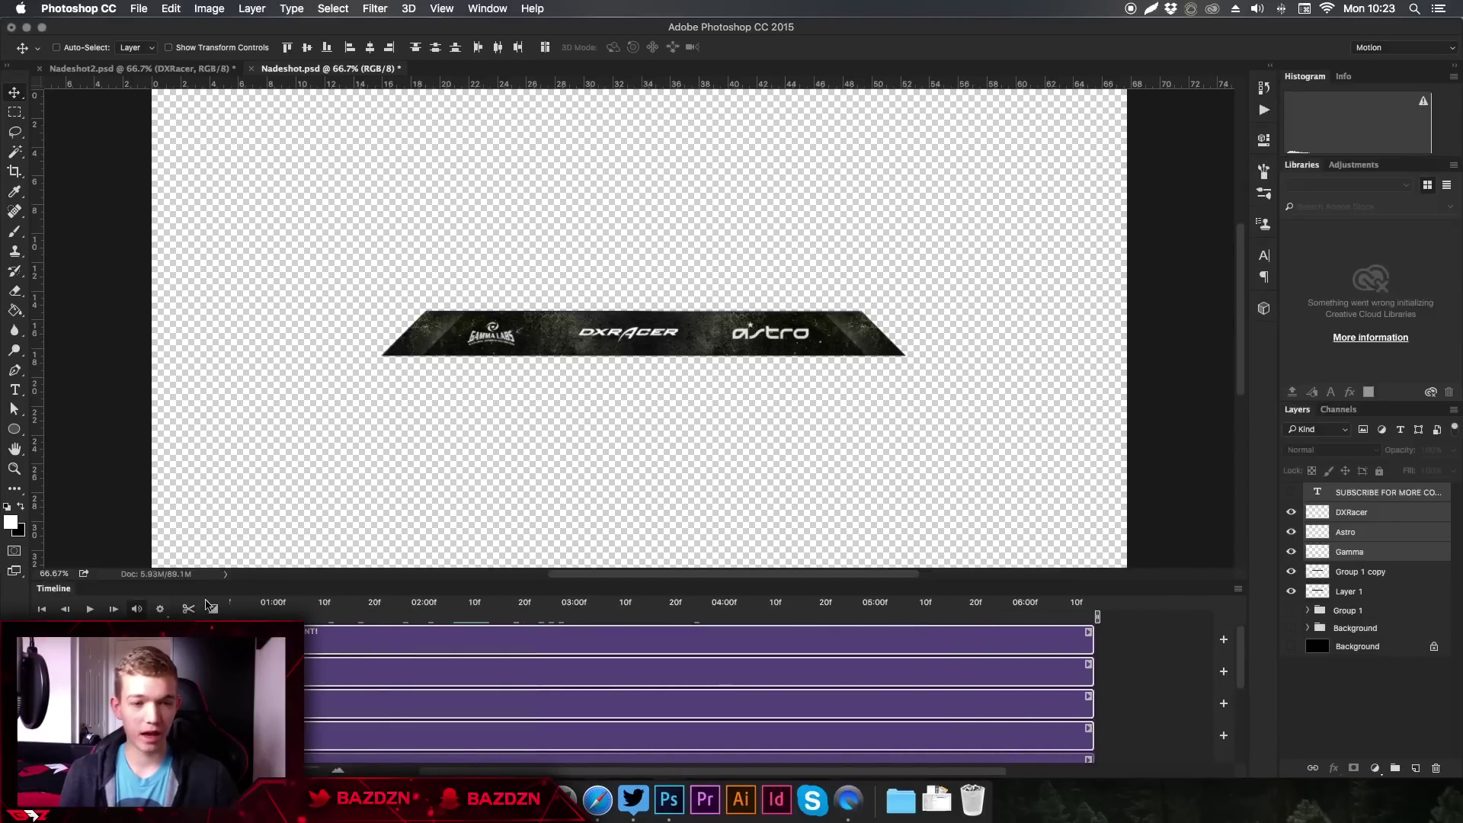
left_click_drag(309, 605, 199, 600)
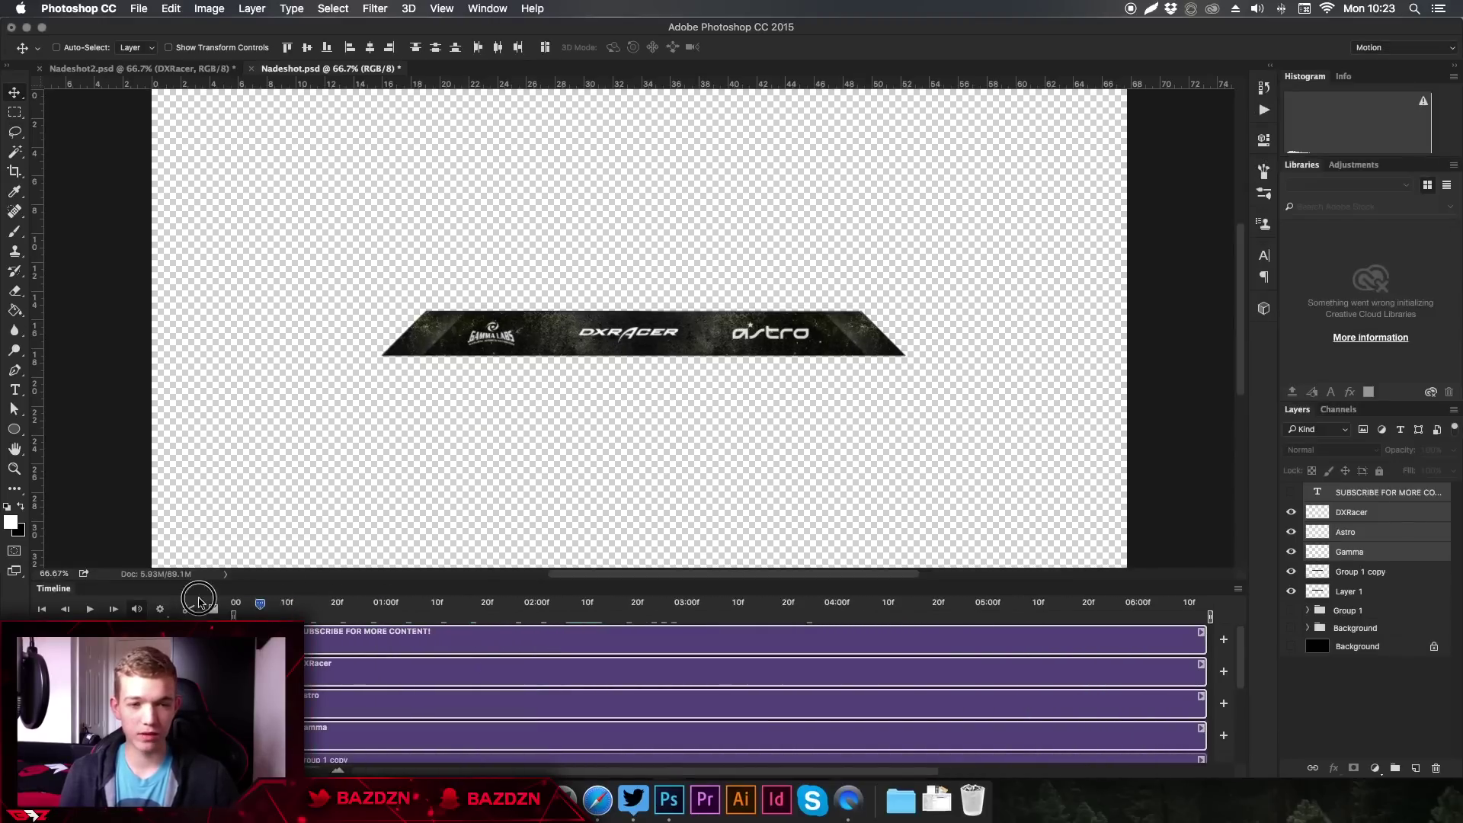
left_click(1296, 487)
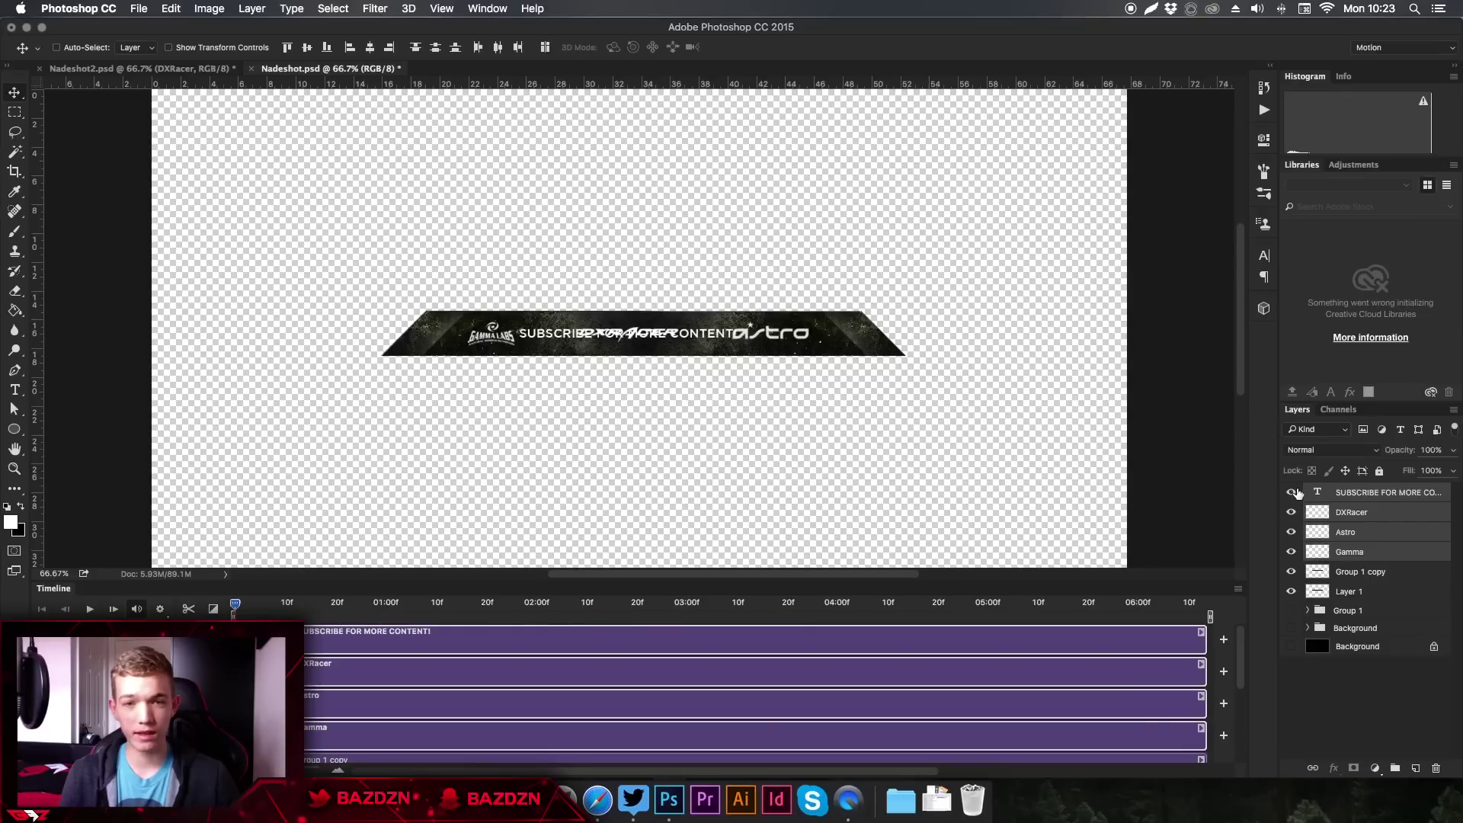
left_click(1299, 496)
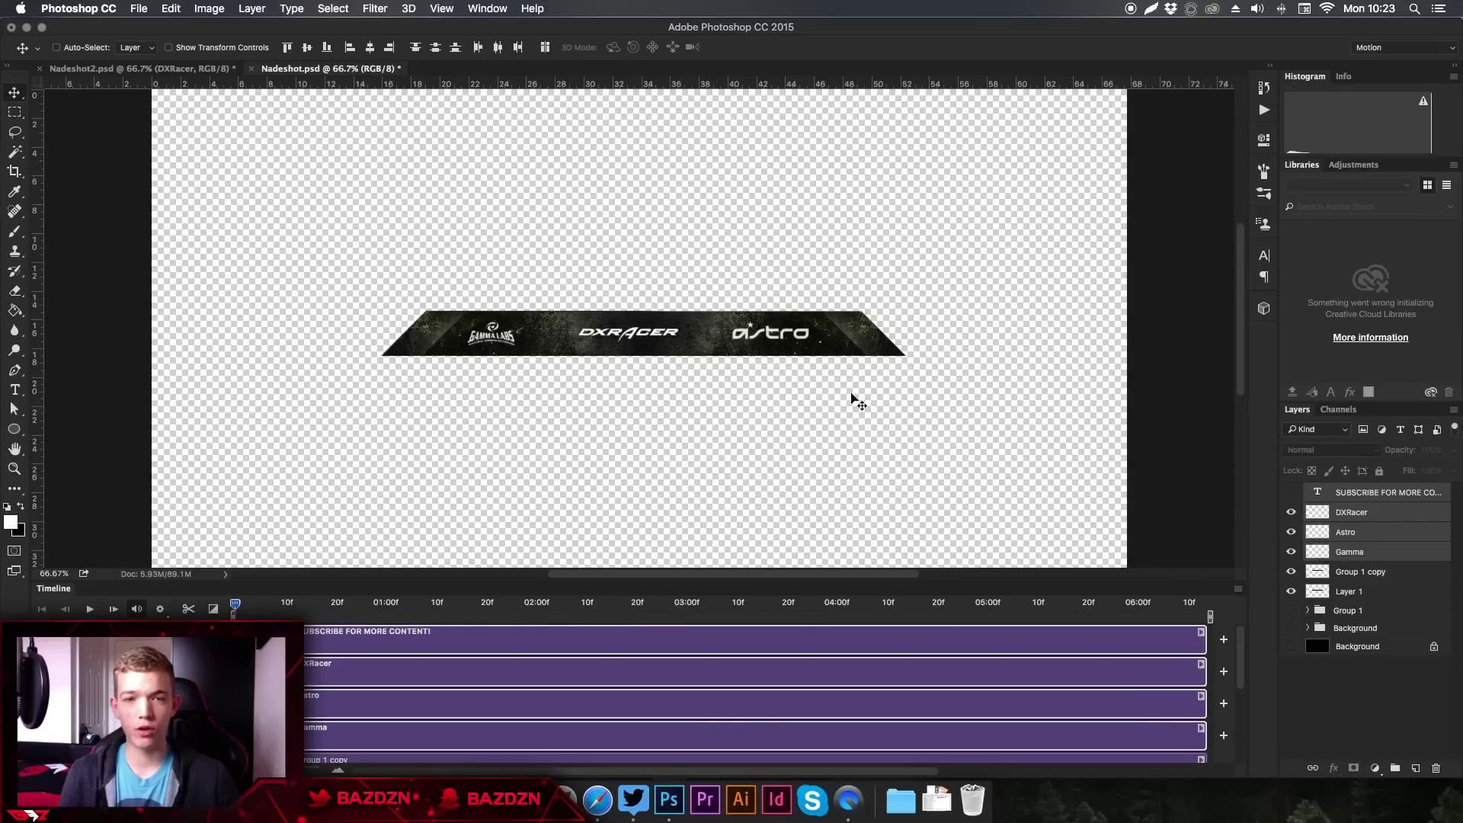
- Scrub the Nadeshot2.psd timeline to about 04:00f, and compare it with the text layer back in Nadeshot.psd
left_click(138, 69)
left_click_drag(265, 603, 1027, 603)
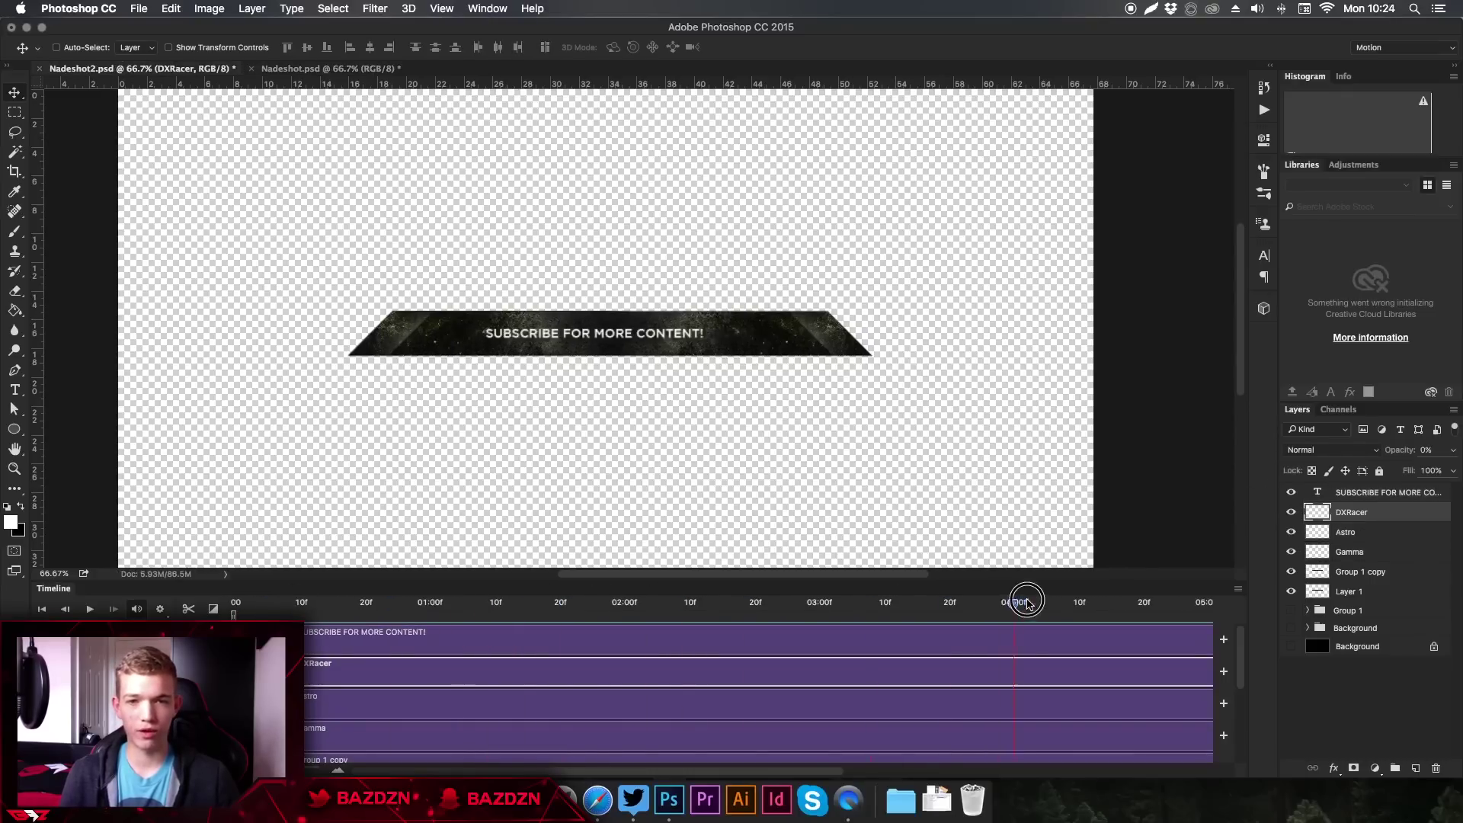
left_click(327, 69)
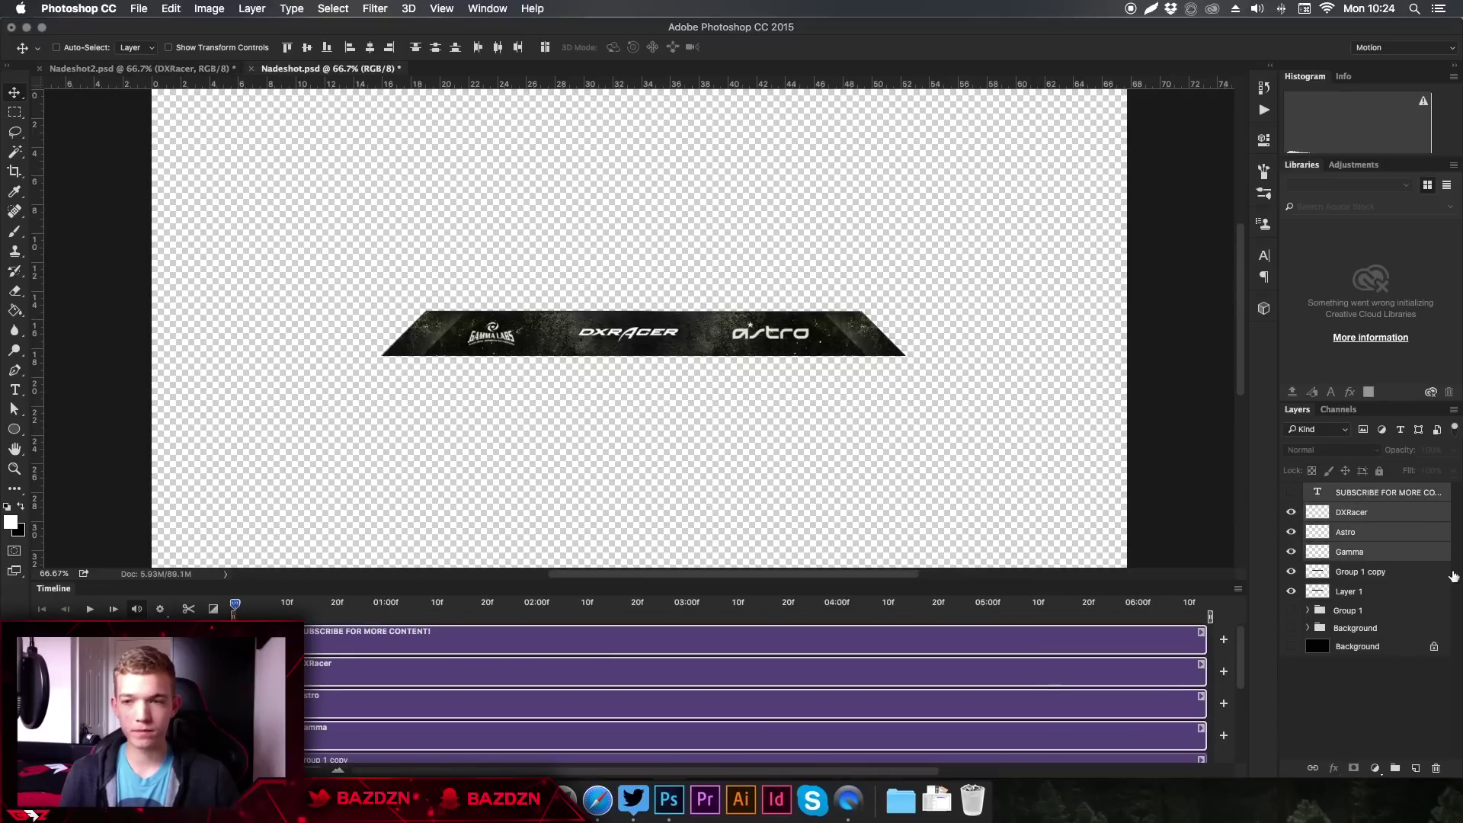
left_click(1296, 492)
left_click(1297, 493)
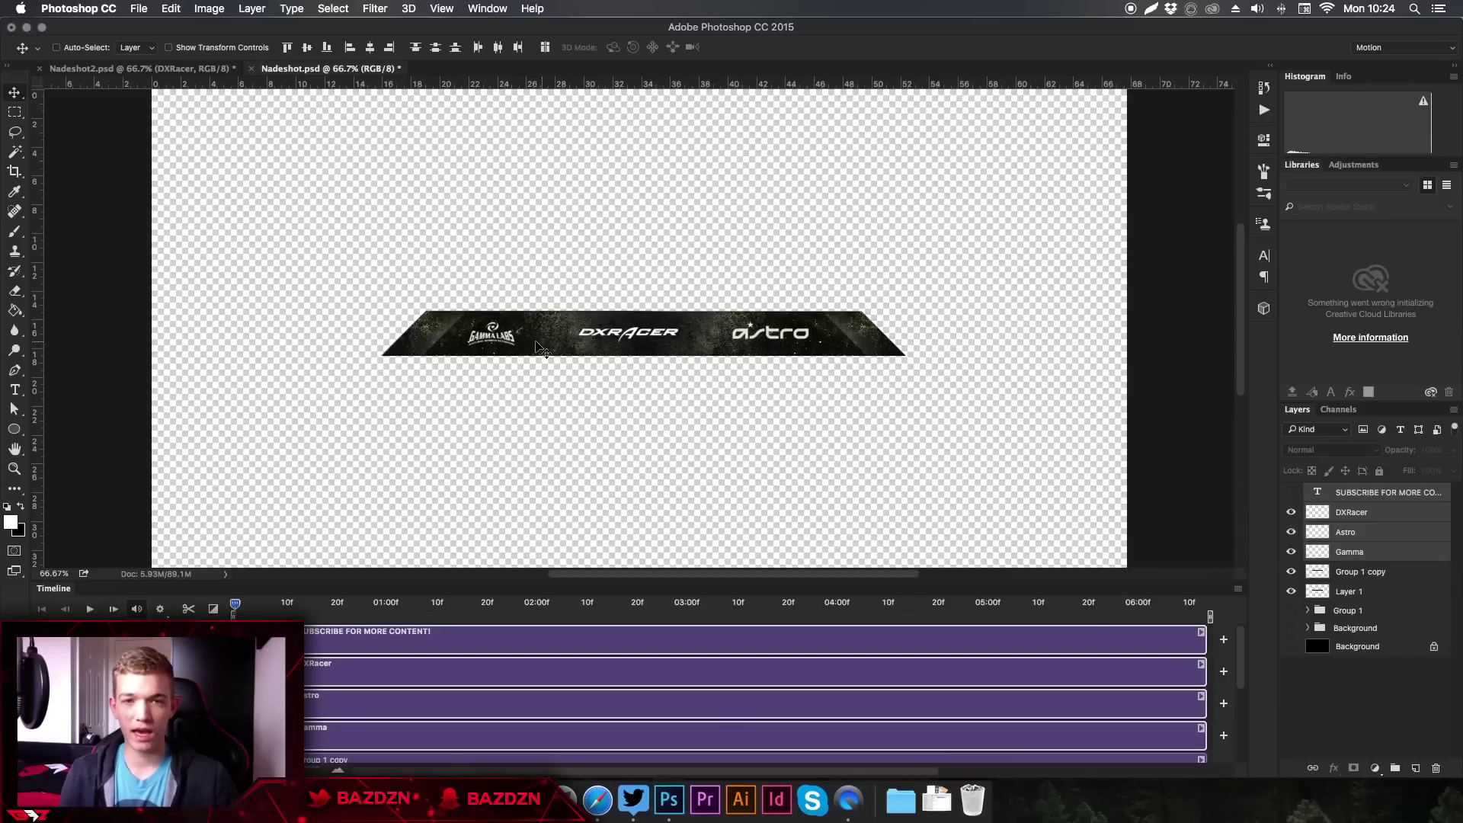
- Group the layers from Group 1 copy down to the Background folder and rename the group "Stream overlay"
left_click(1352, 591)
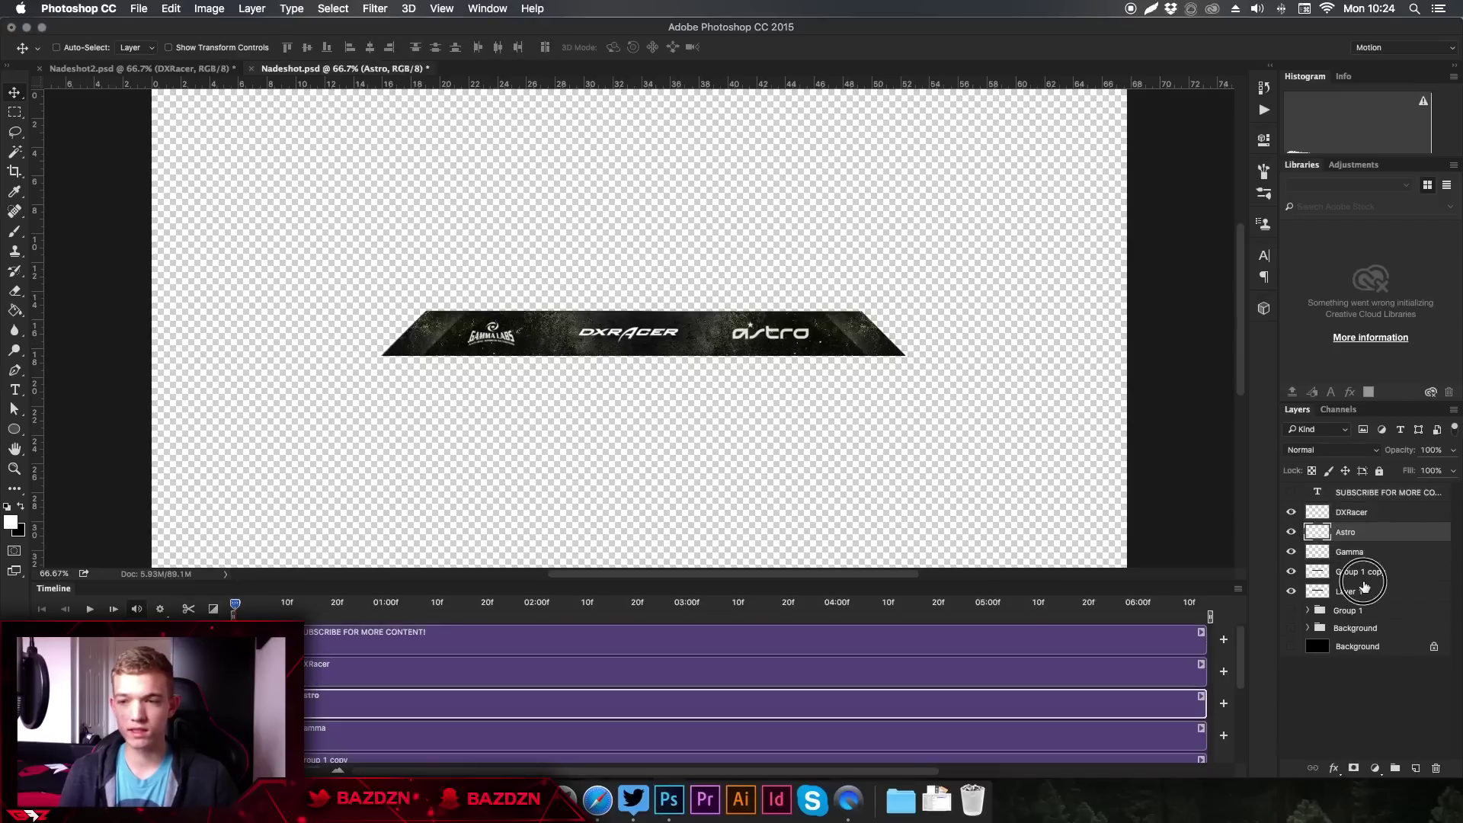
left_click(1345, 571)
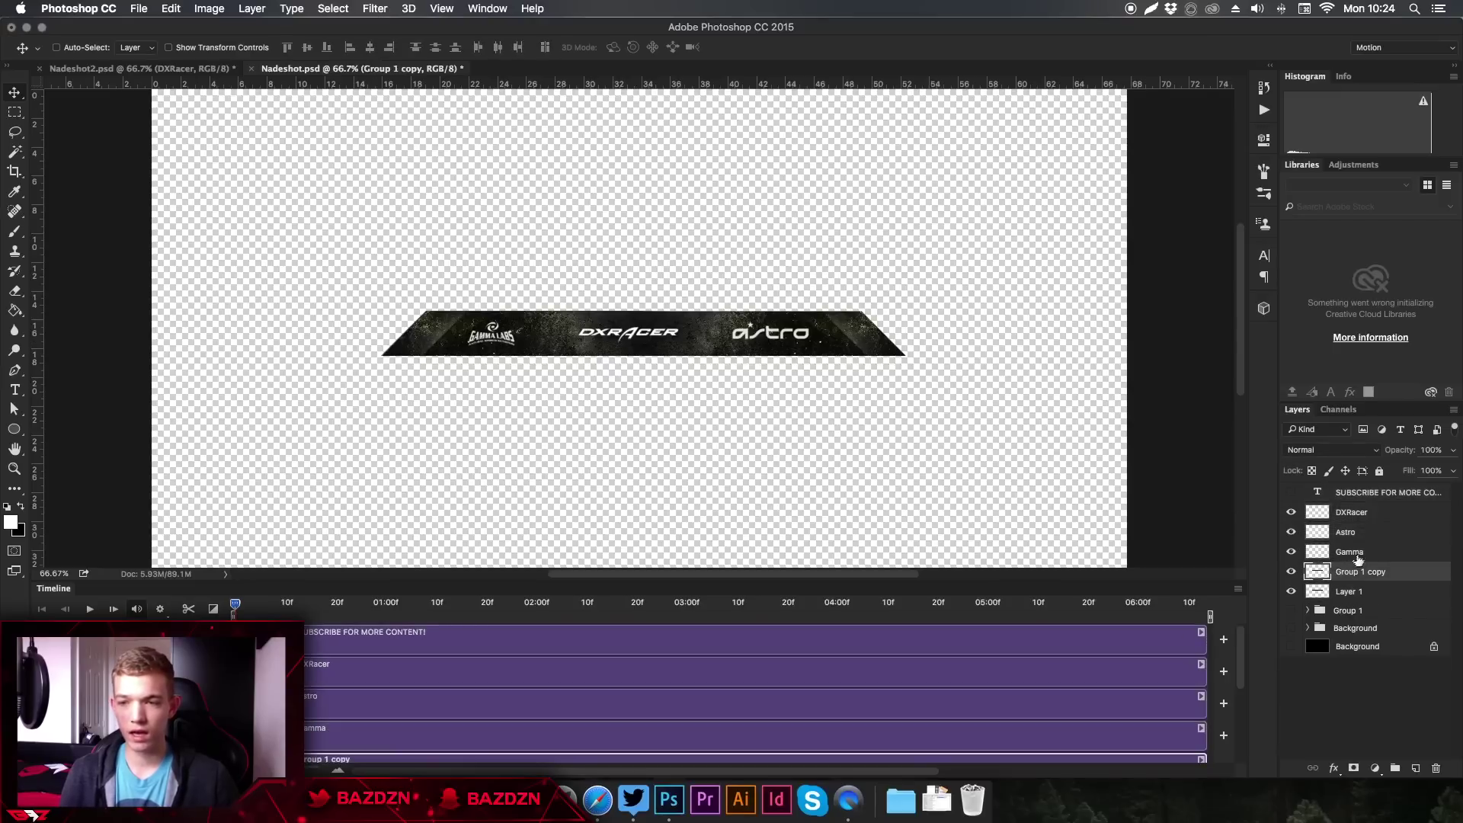
left_click(1356, 627, "shift")
key("super+g")
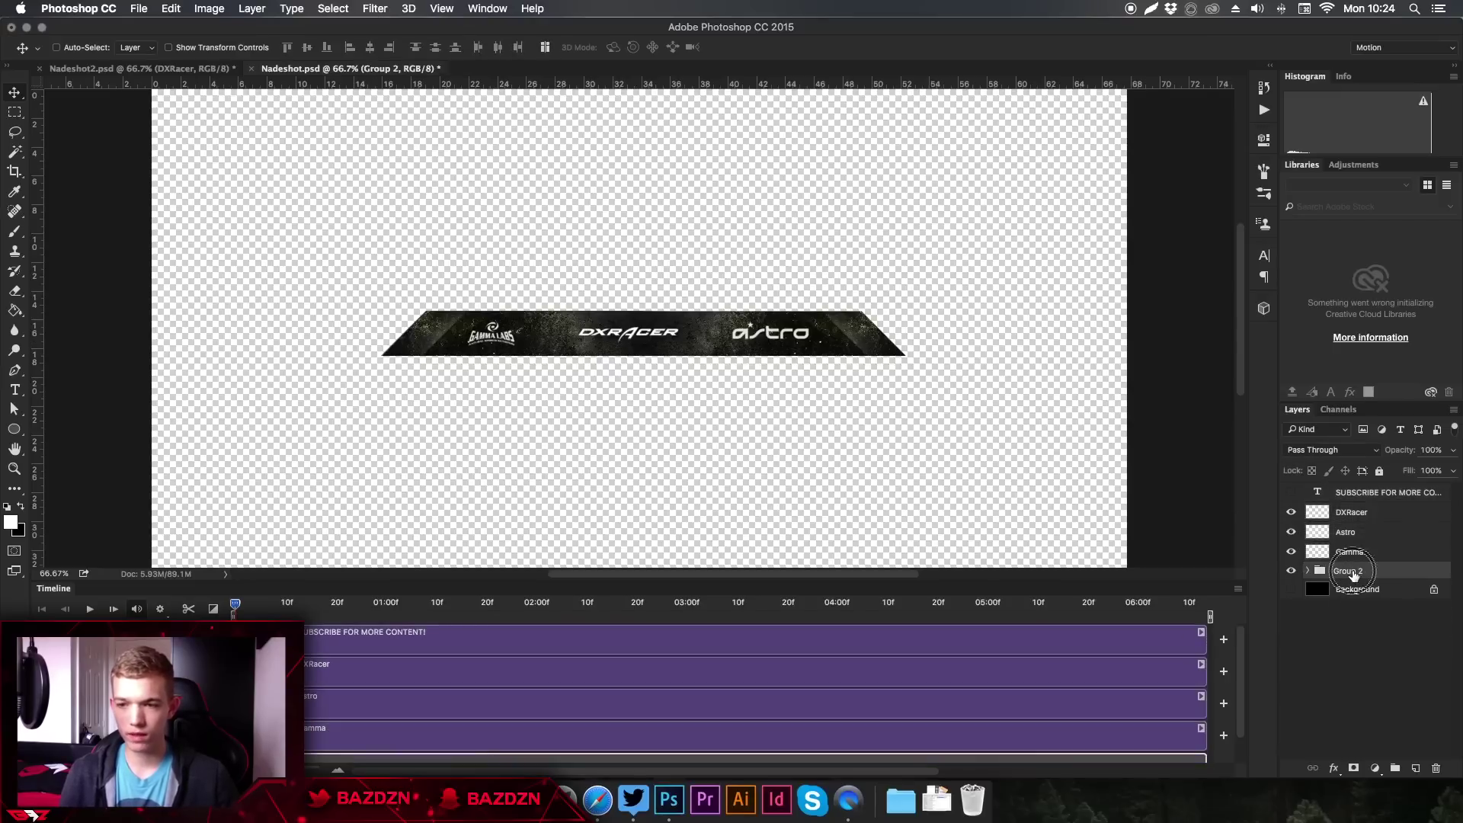
double_click(1349, 570)
type("STream overlay")
key("Return")
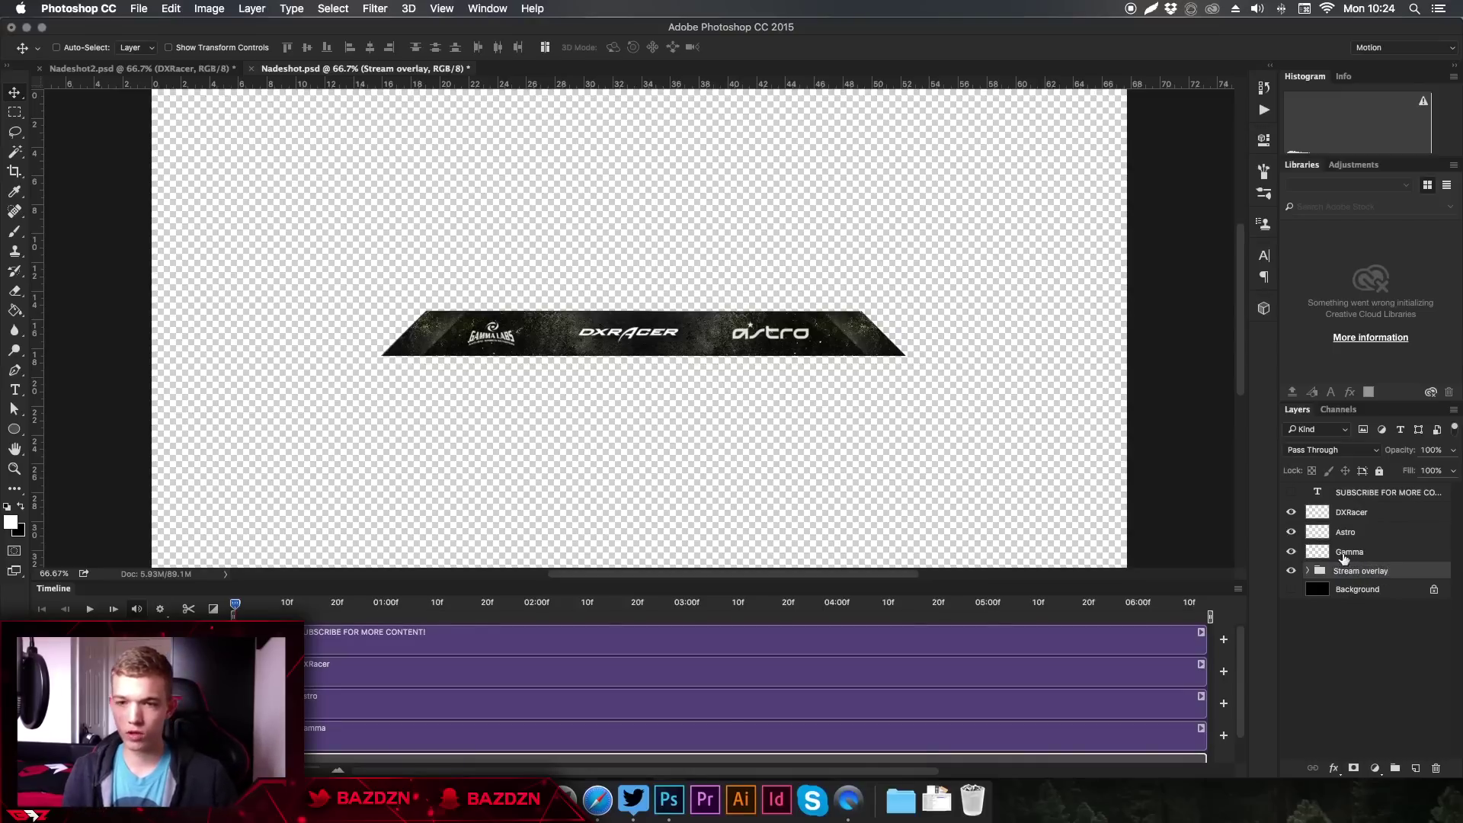
- Review the Gamma, DXRacer and subscribe text layers, showing and hiding the text once
left_click(1353, 553)
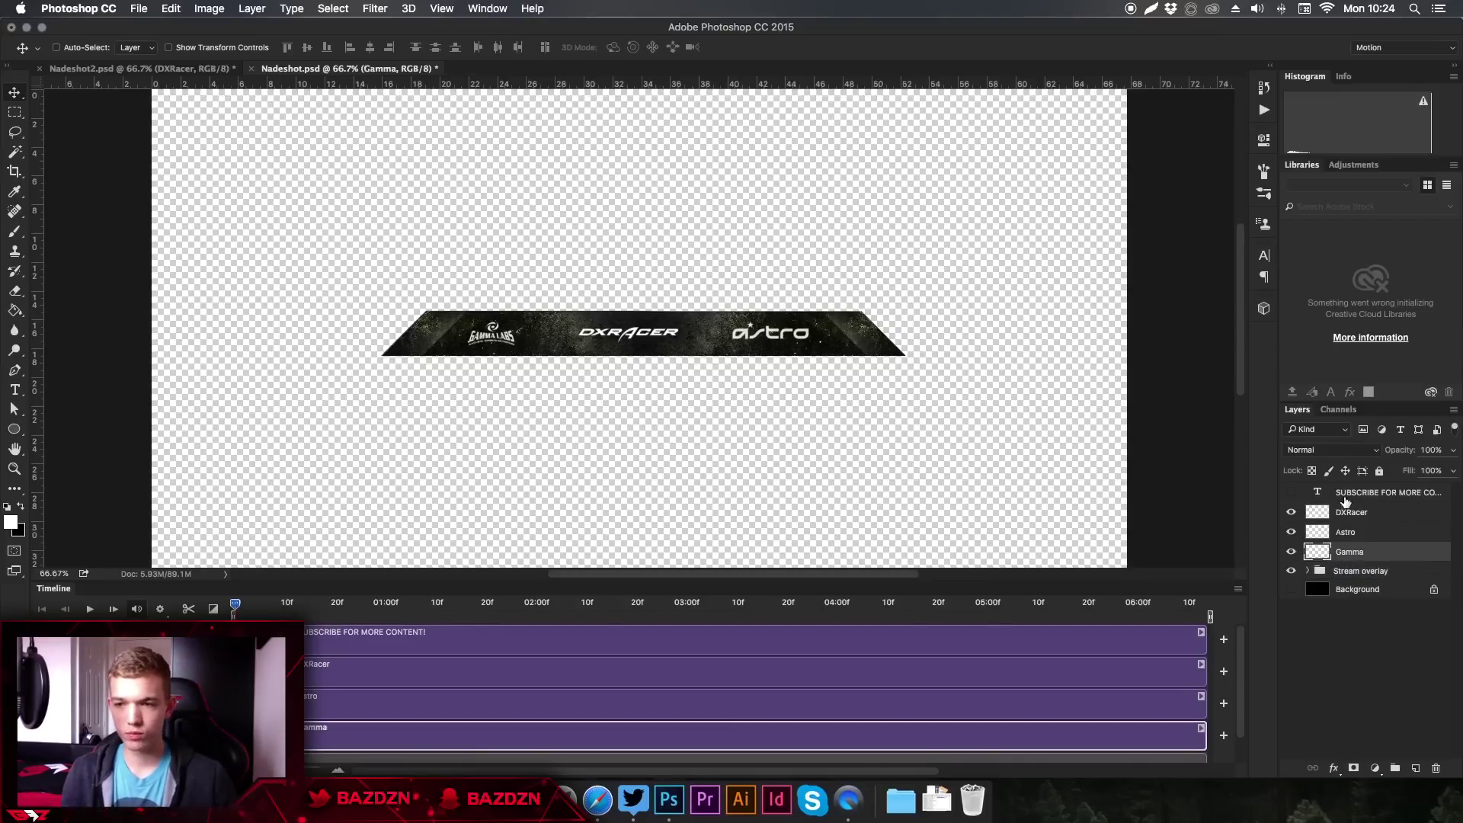
left_click(1354, 515)
left_click(1352, 551)
left_click(1353, 493)
left_click(1292, 492)
left_click(1293, 491)
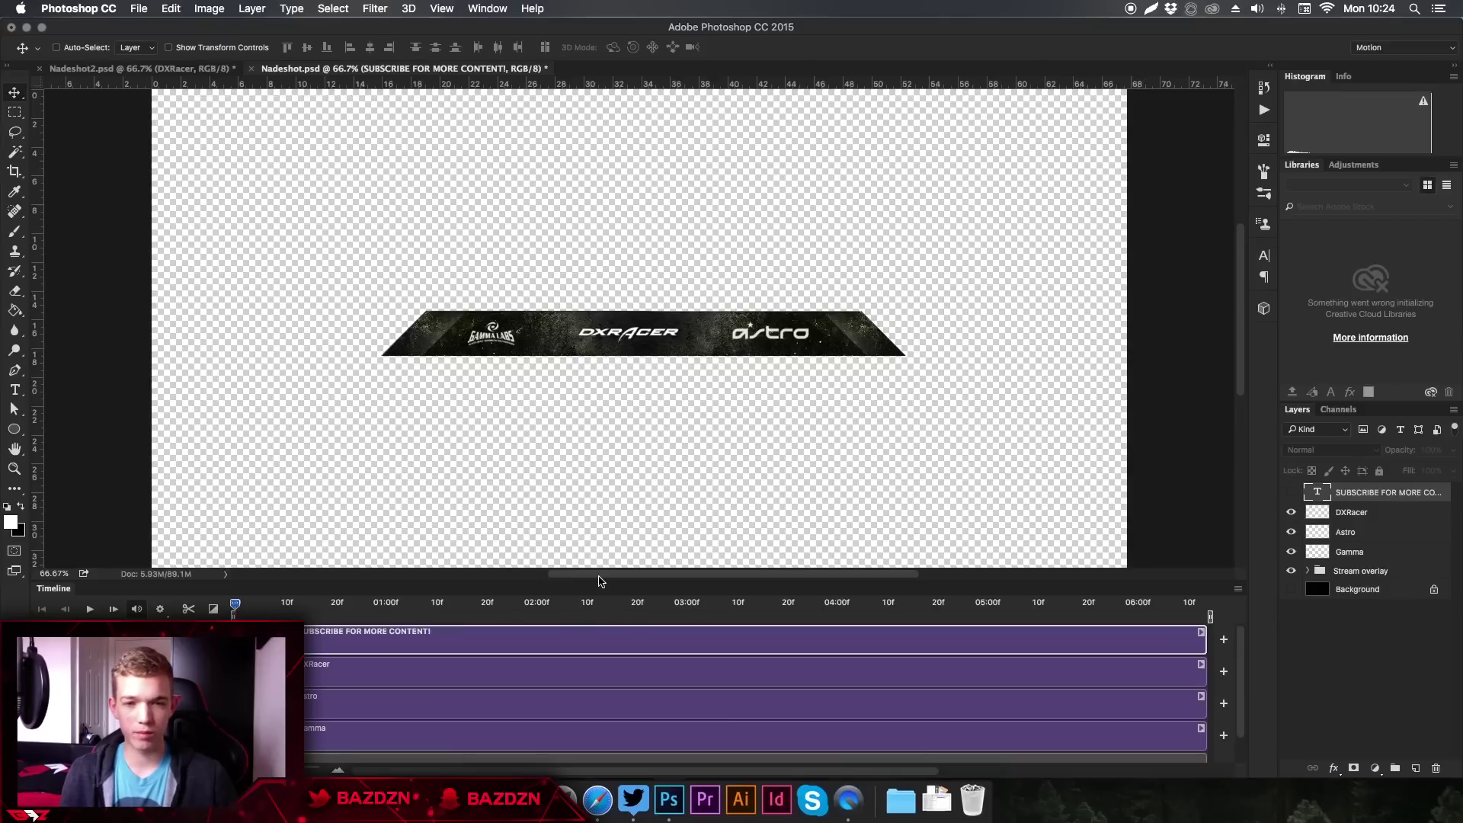
- Enlarge the timeline area and inspect the animatable properties of the subscribe text track
left_click_drag(599, 583, 595, 494)
scroll(424, 598, "right", 2)
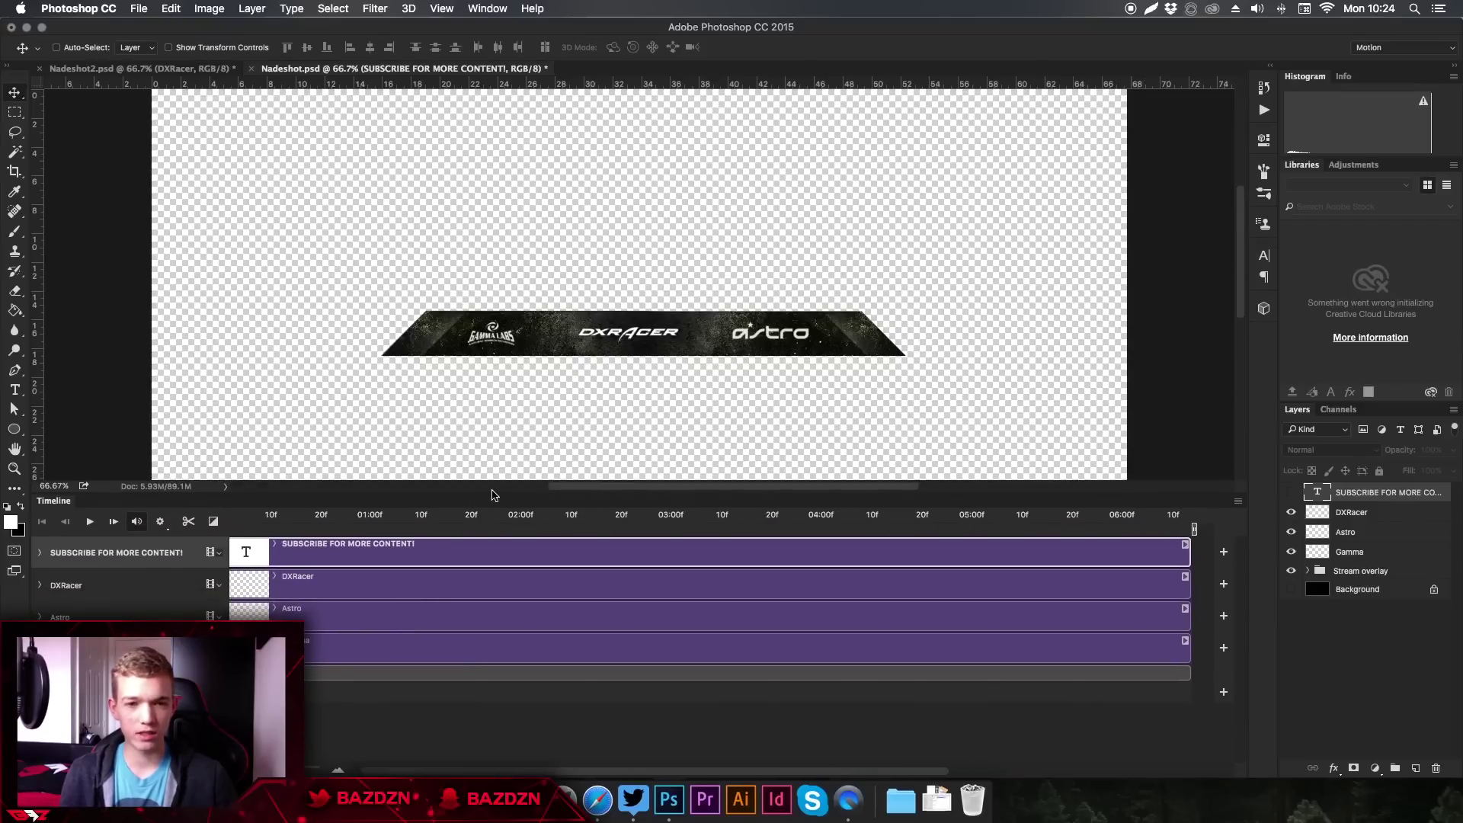
left_click_drag(491, 493, 487, 536)
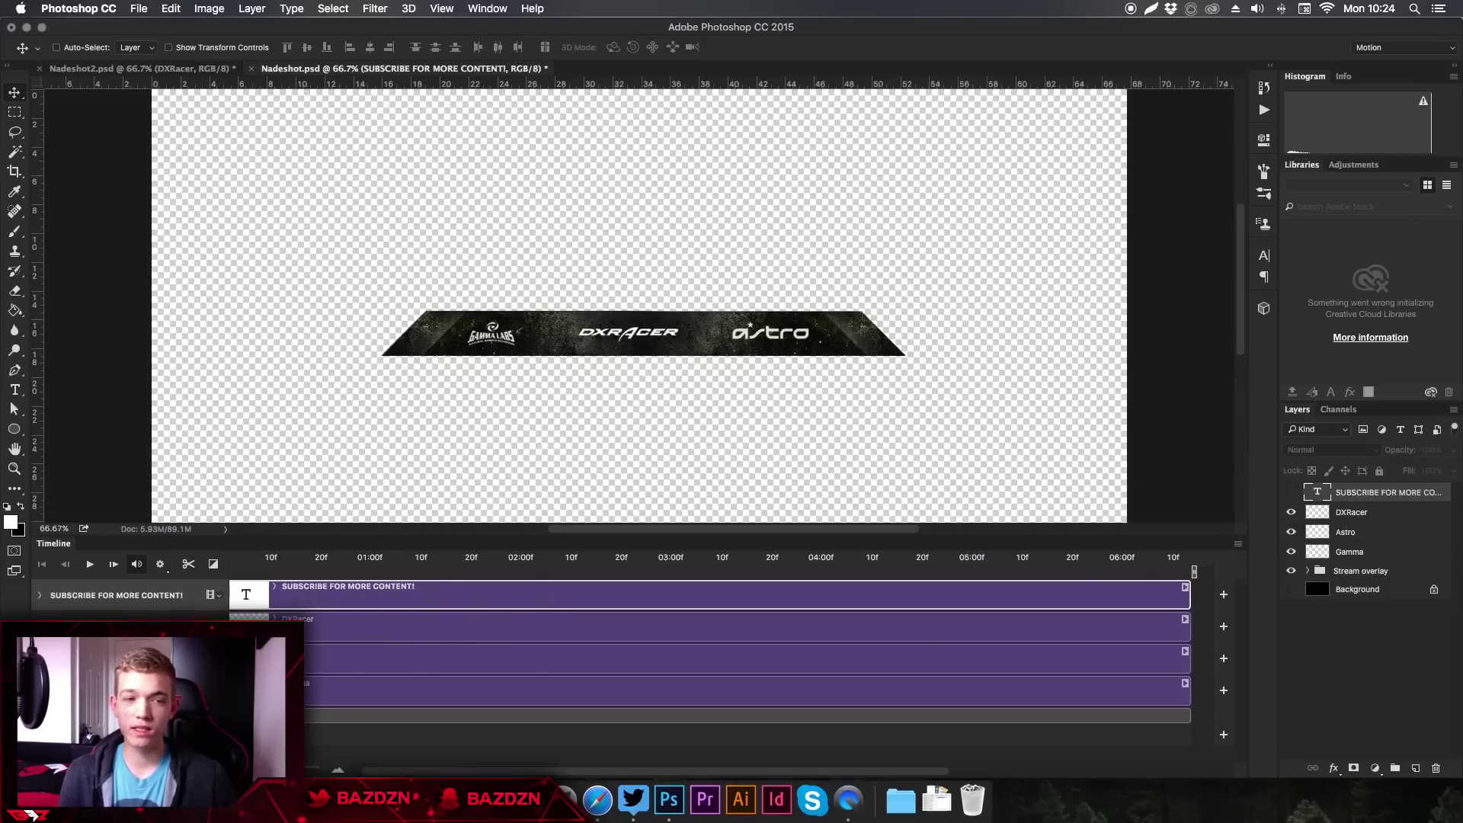
left_click(39, 596)
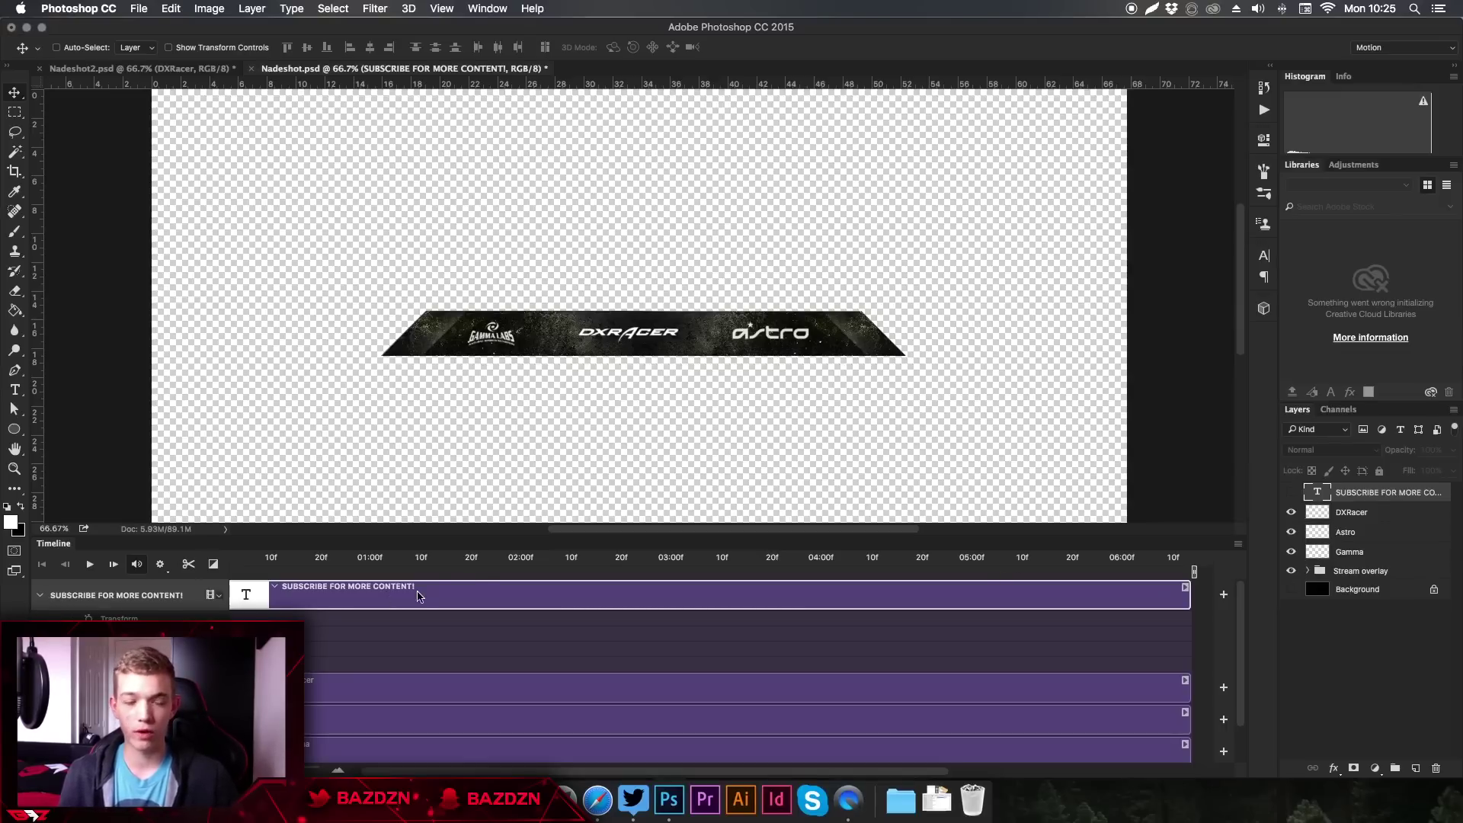
left_click(40, 599)
- Select the logo and text layers in turn to match each one with its timeline track
left_click(1361, 512)
left_click(1349, 554)
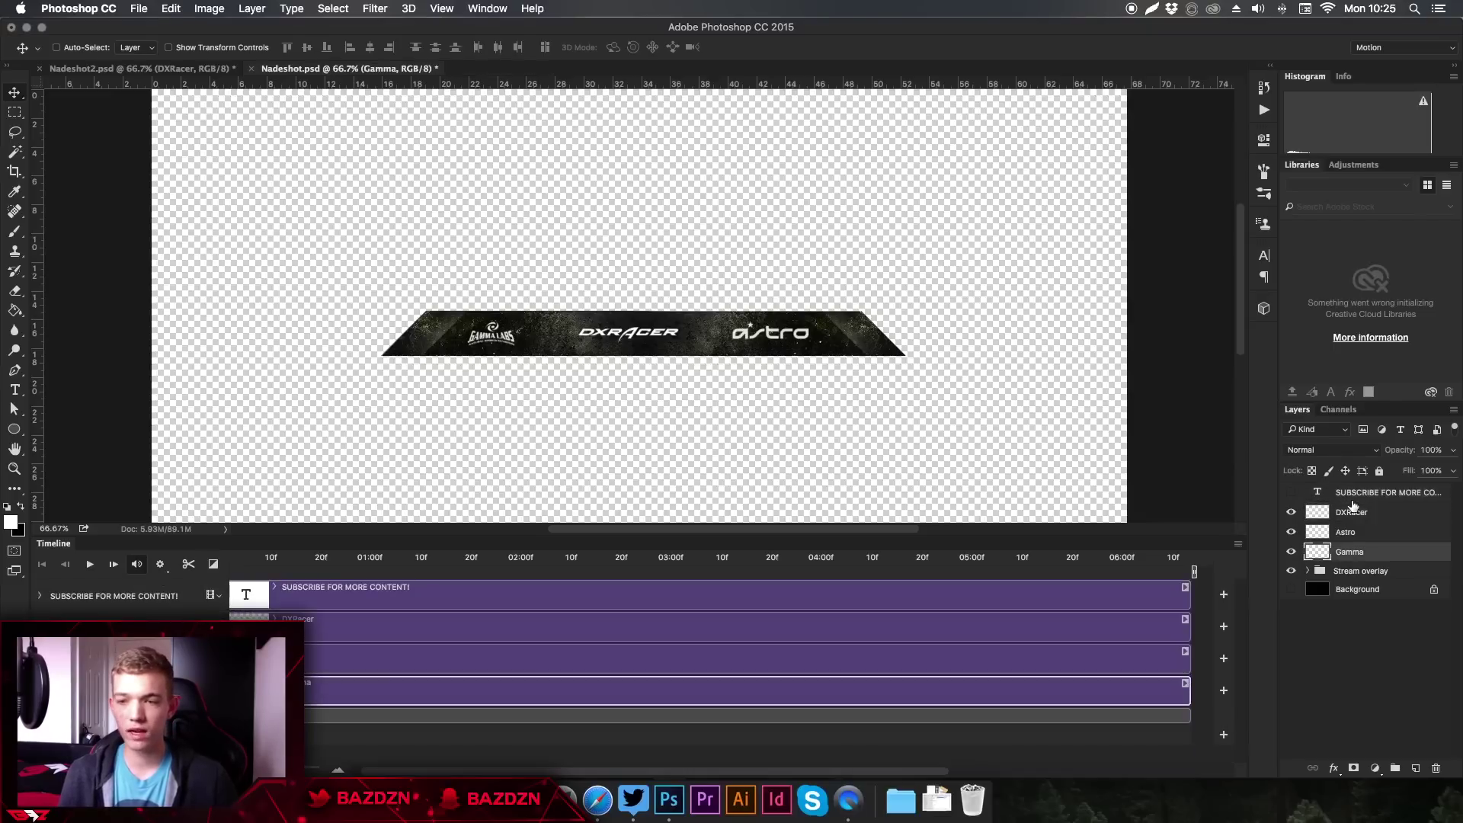
left_click(1354, 493)
left_click_drag(1358, 547, 1370, 499)
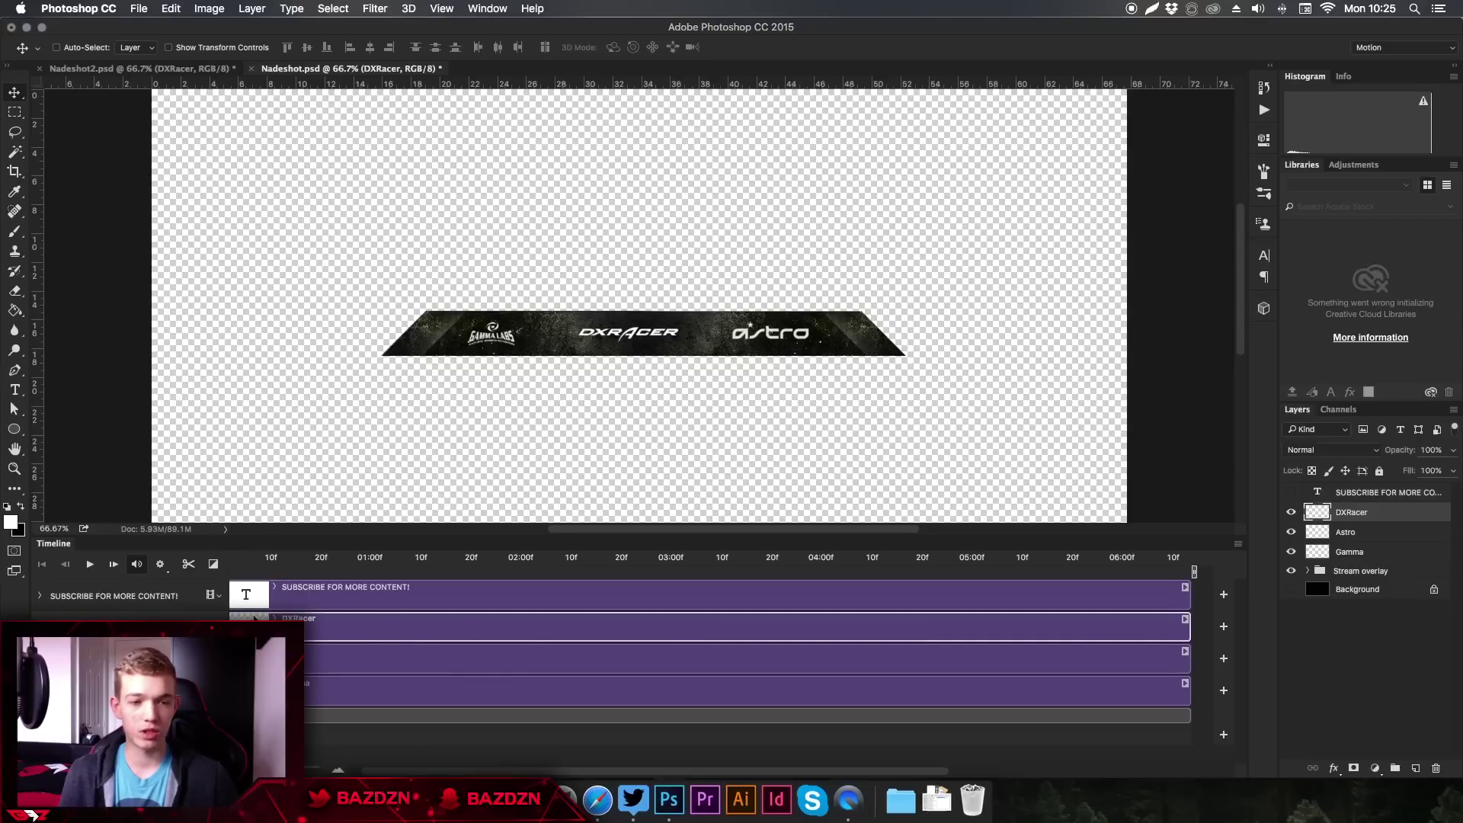
left_click(108, 659)
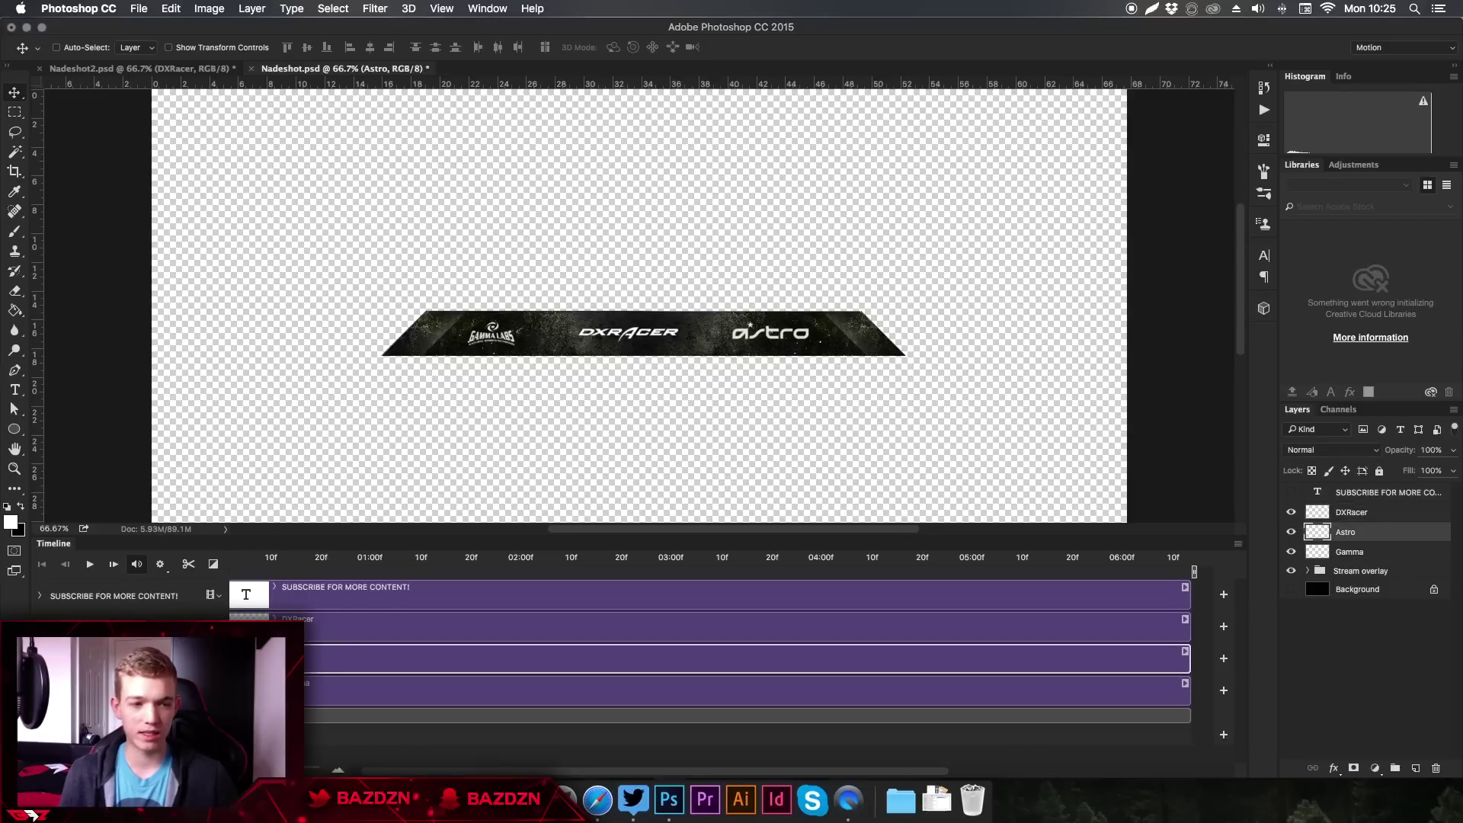
left_click(108, 690)
left_click_drag(1360, 536, 1368, 510)
left_click(1368, 512)
left_click(1368, 495)
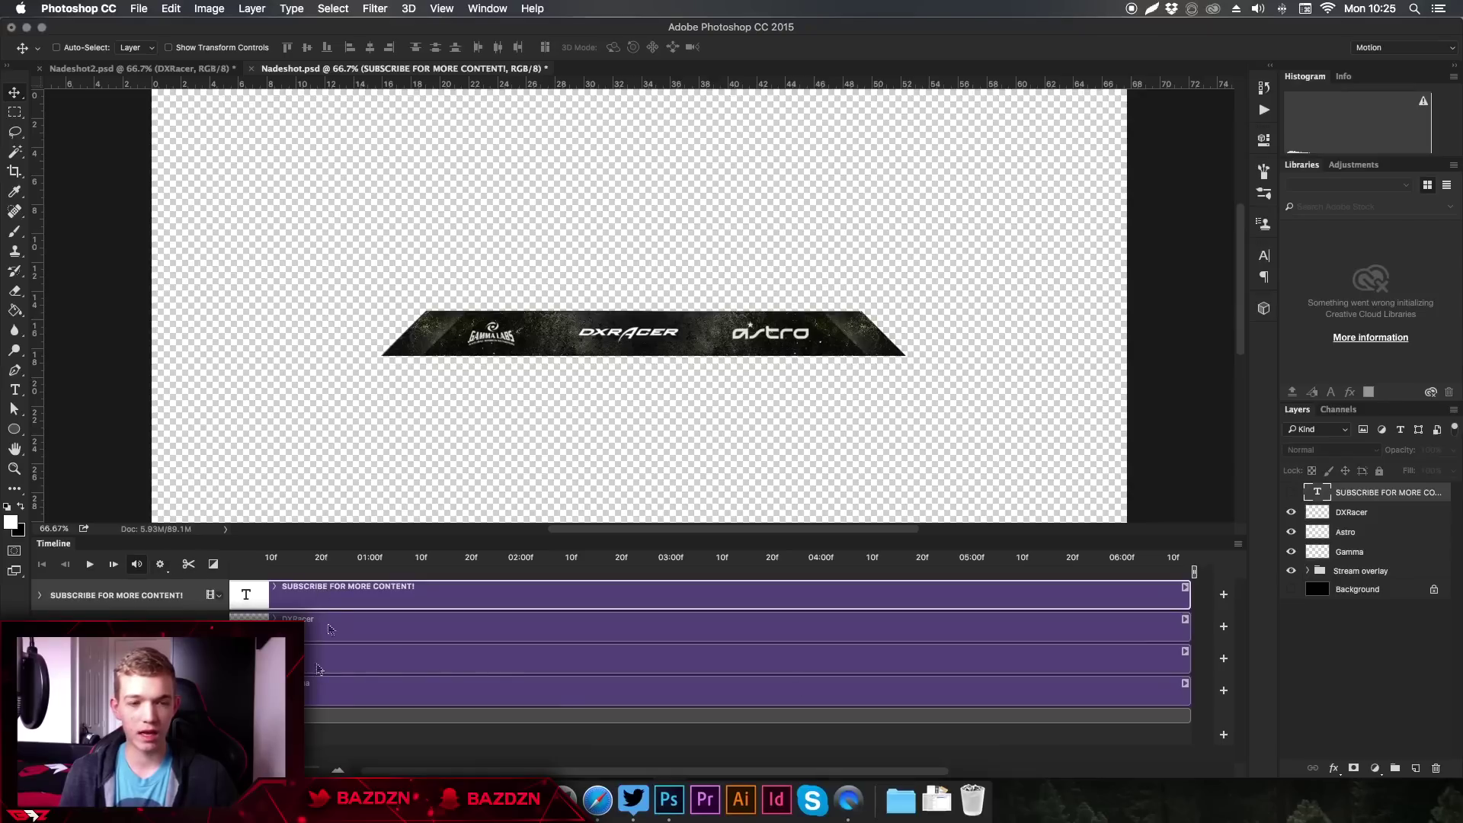
left_click(1354, 517)
left_click(1356, 536)
double_click(1355, 540)
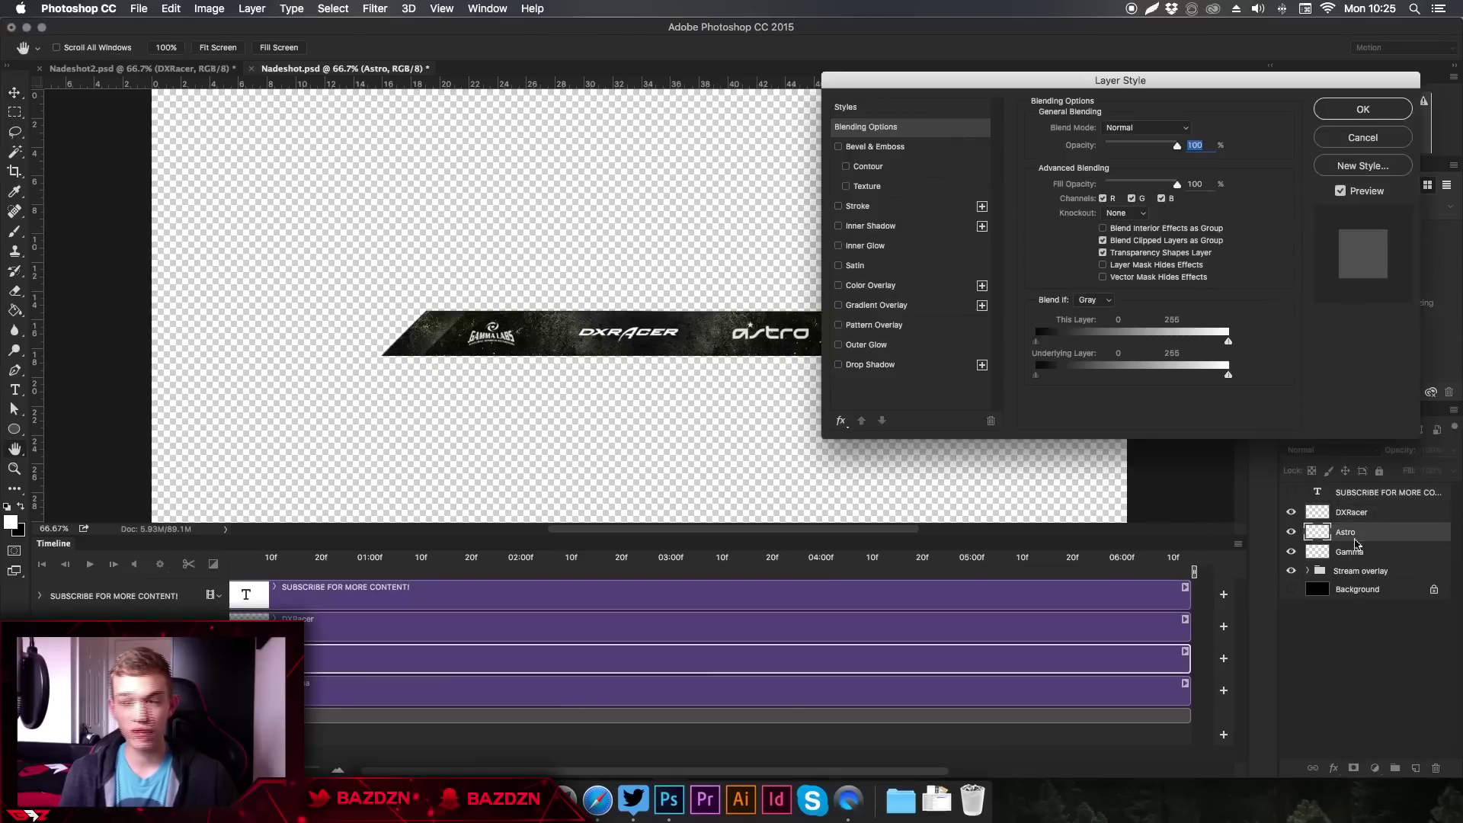
left_click(1363, 139)
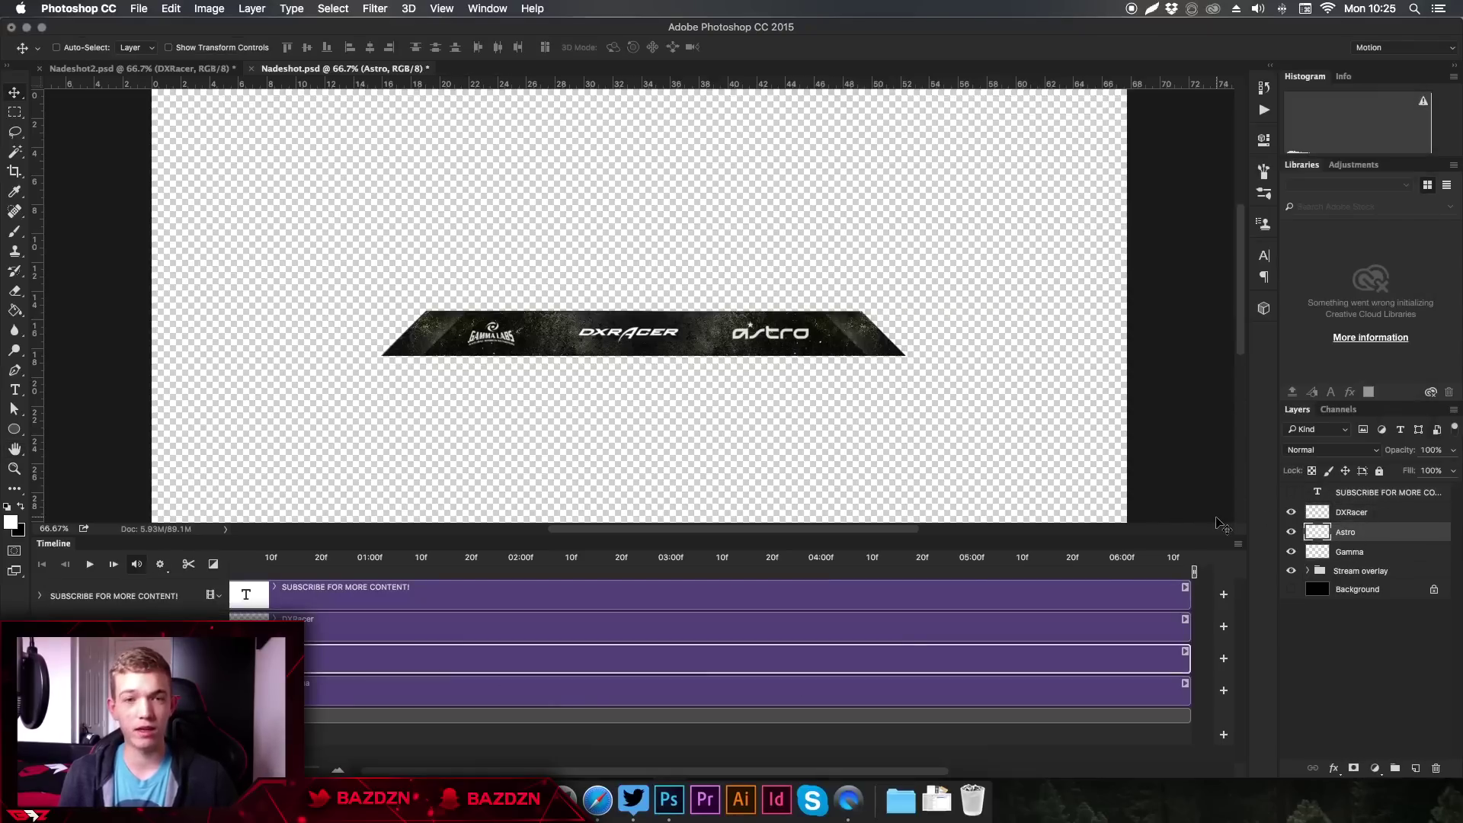
- Hide and show the DXRacer layer to check which logo it controls
scroll(1219, 524, "left", 2)
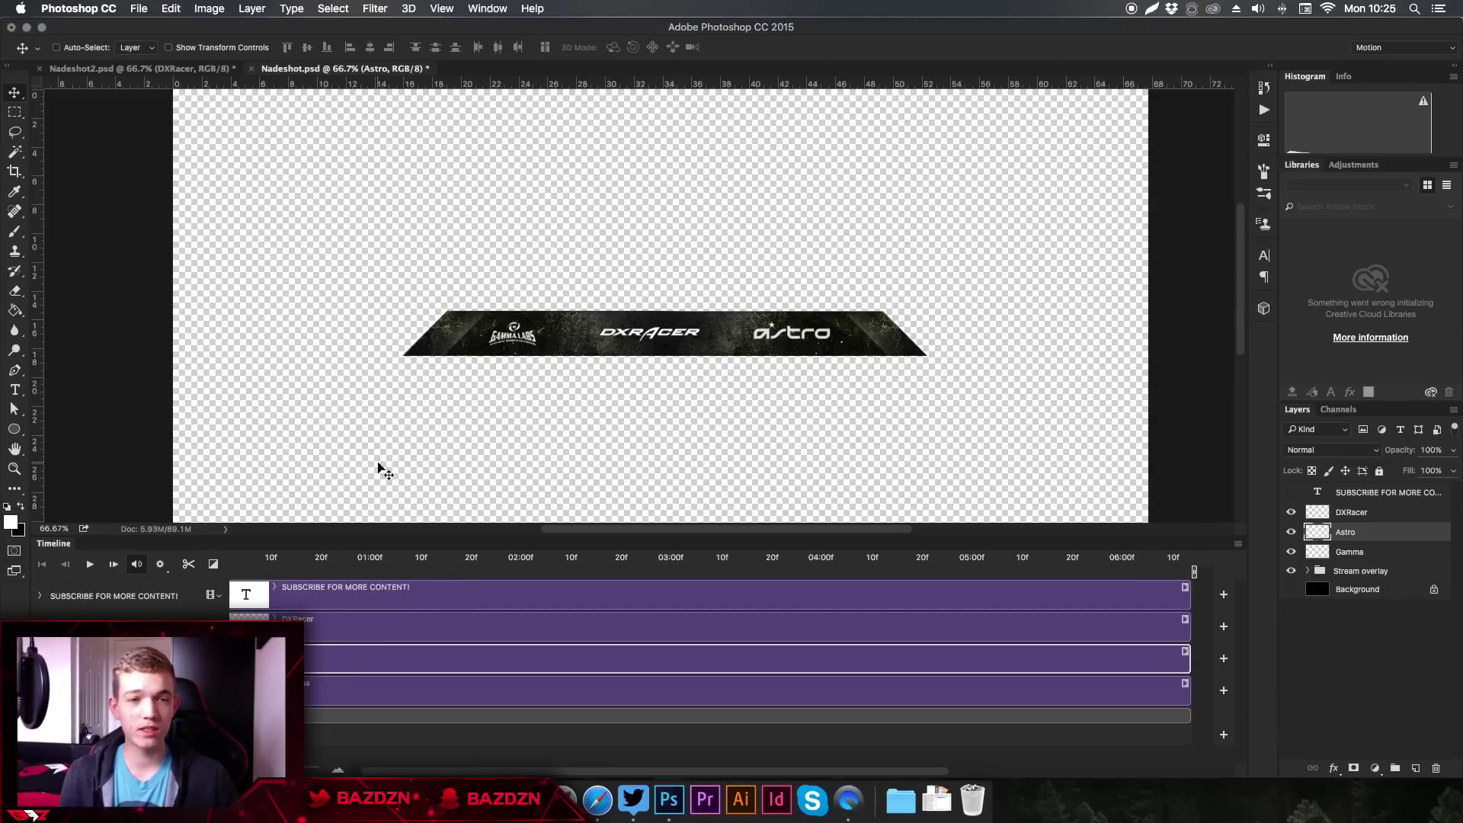
left_click(1290, 512)
left_click(1290, 512)
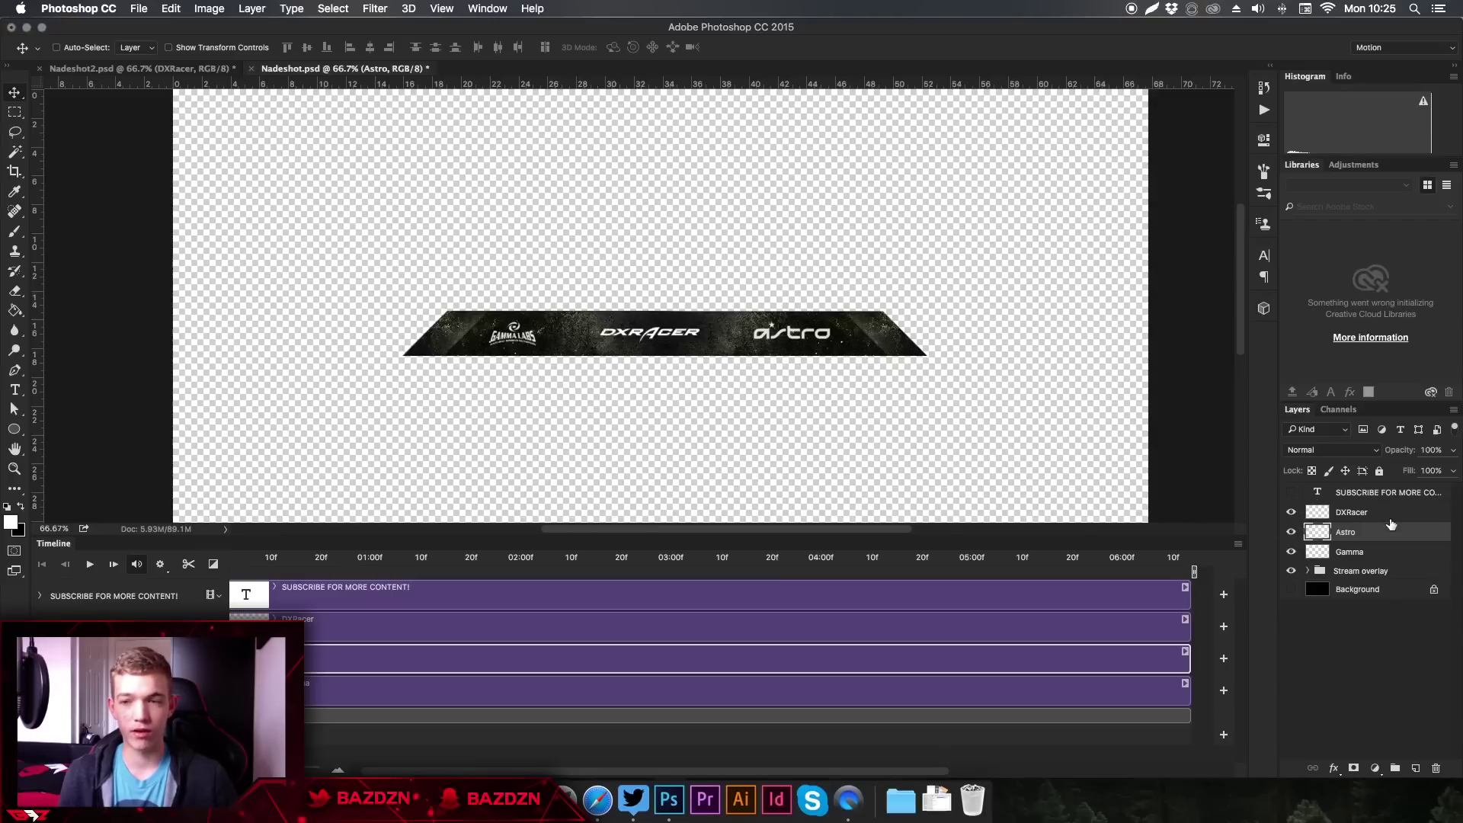
- Expand the animatable properties of the DXRacer, Astro and Gamma tracks together and enlarge the timeline area
left_click(1357, 513)
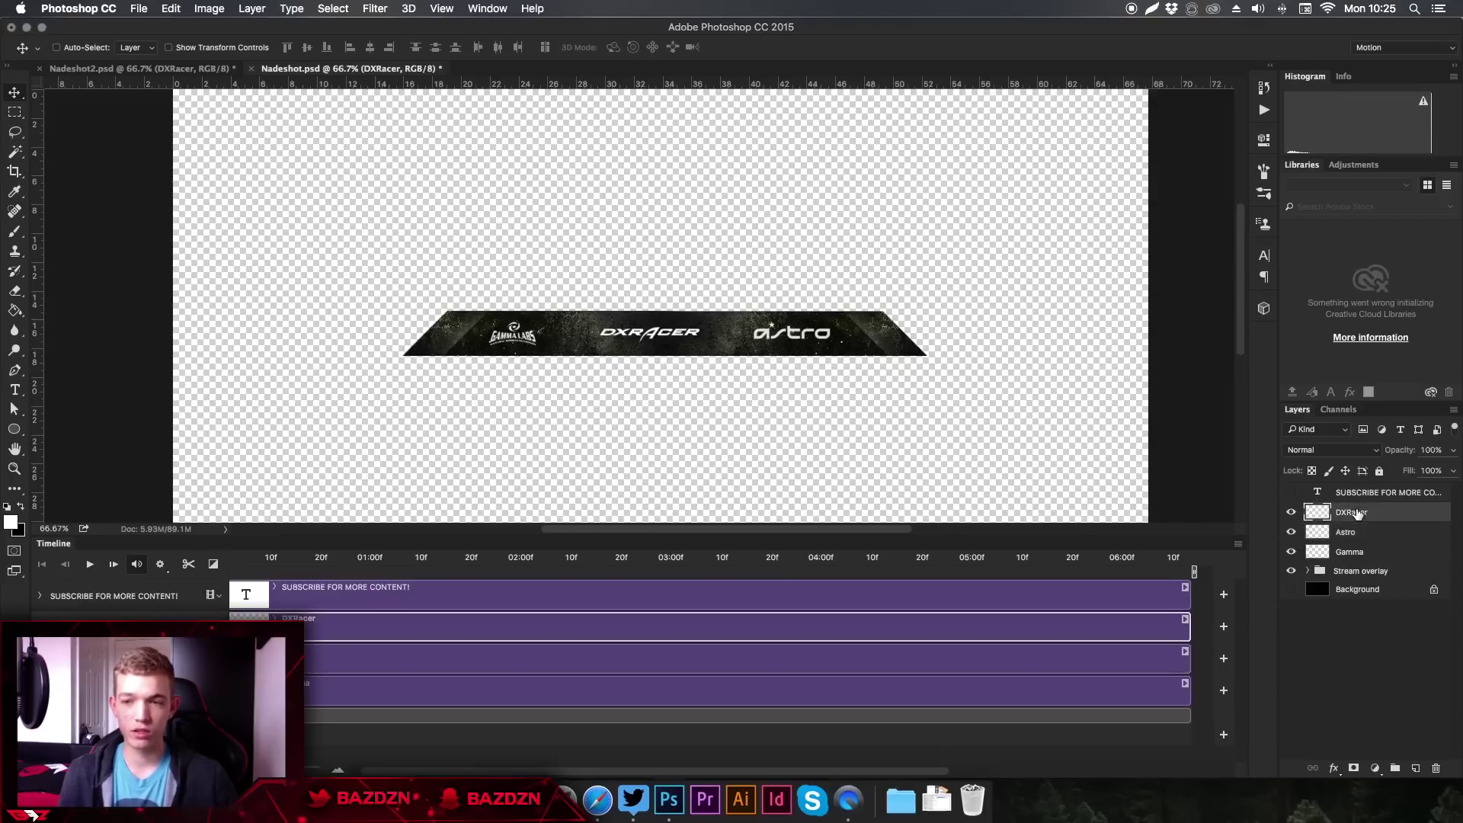
left_click(1352, 552, "shift")
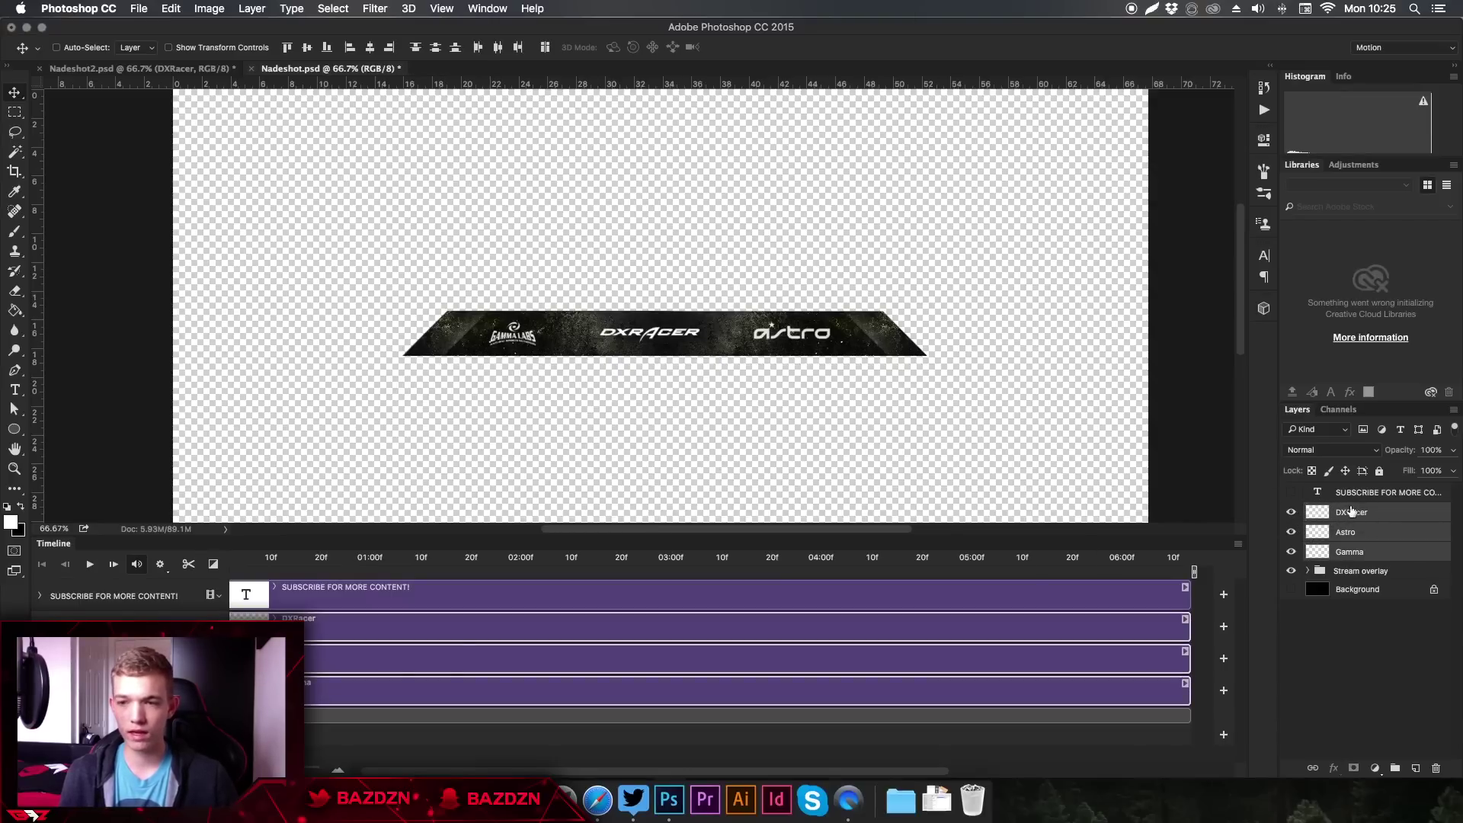
left_click(40, 626)
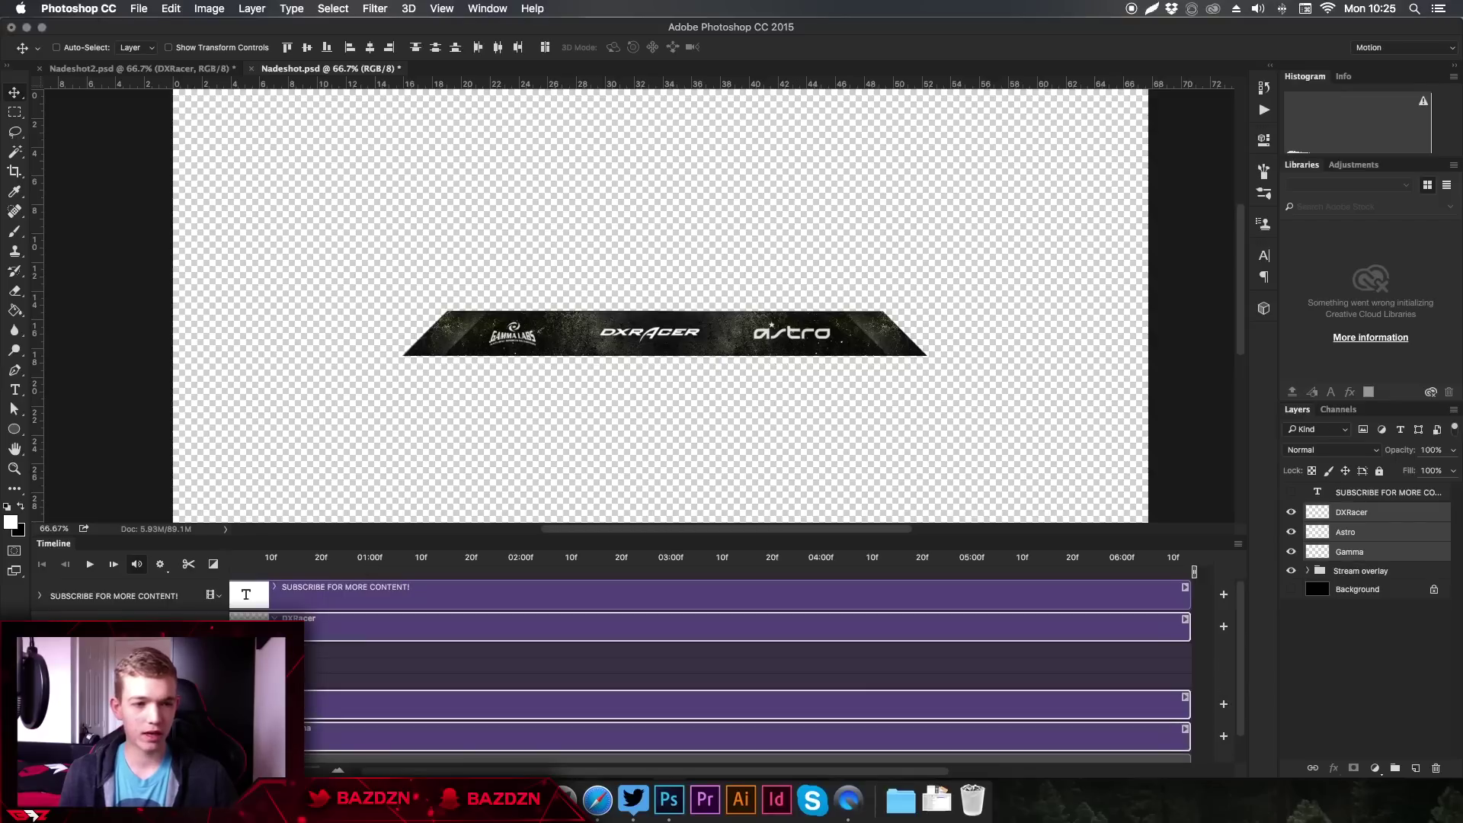
left_click(92, 704)
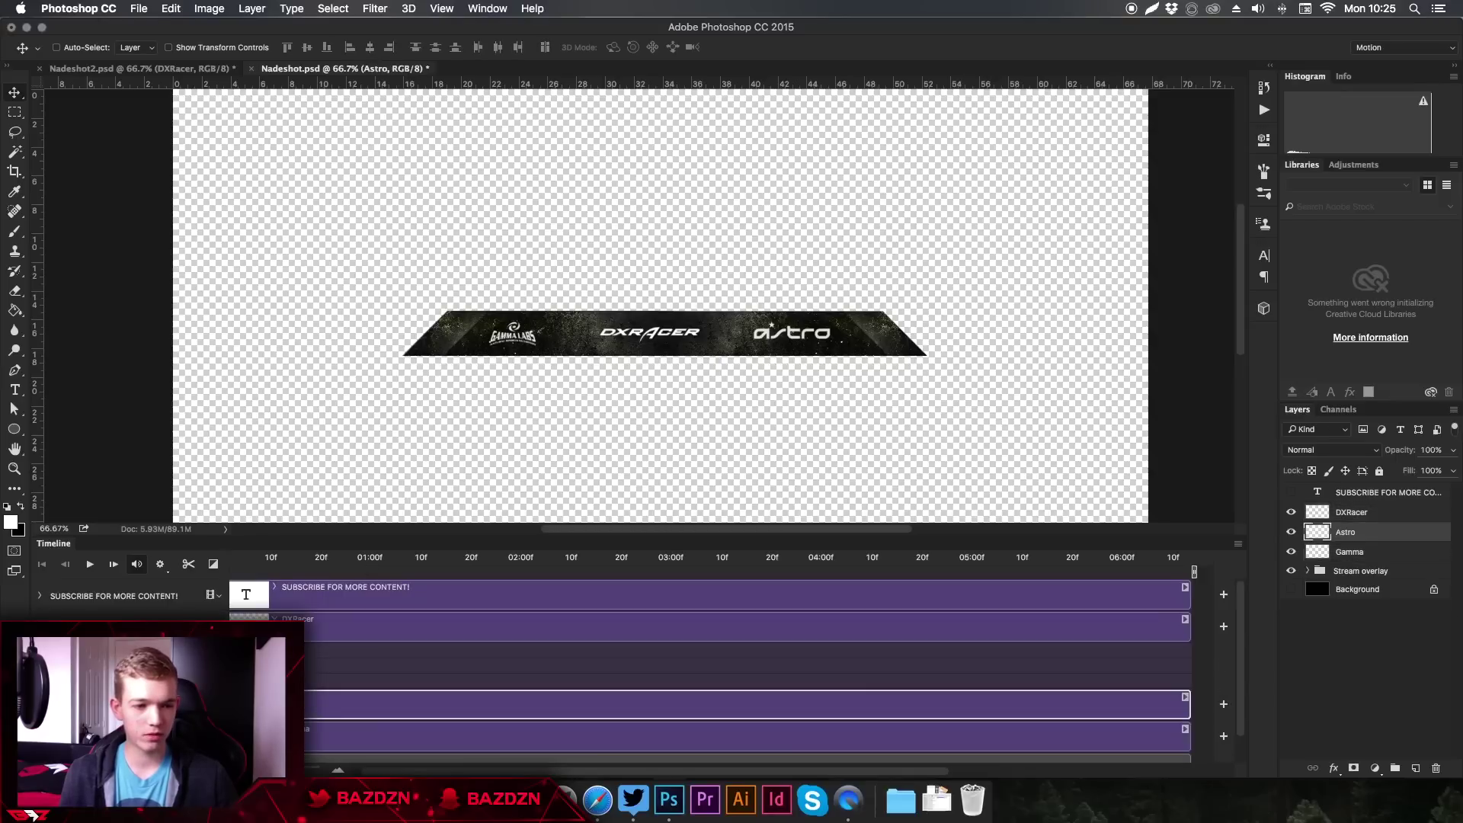
left_click(40, 704)
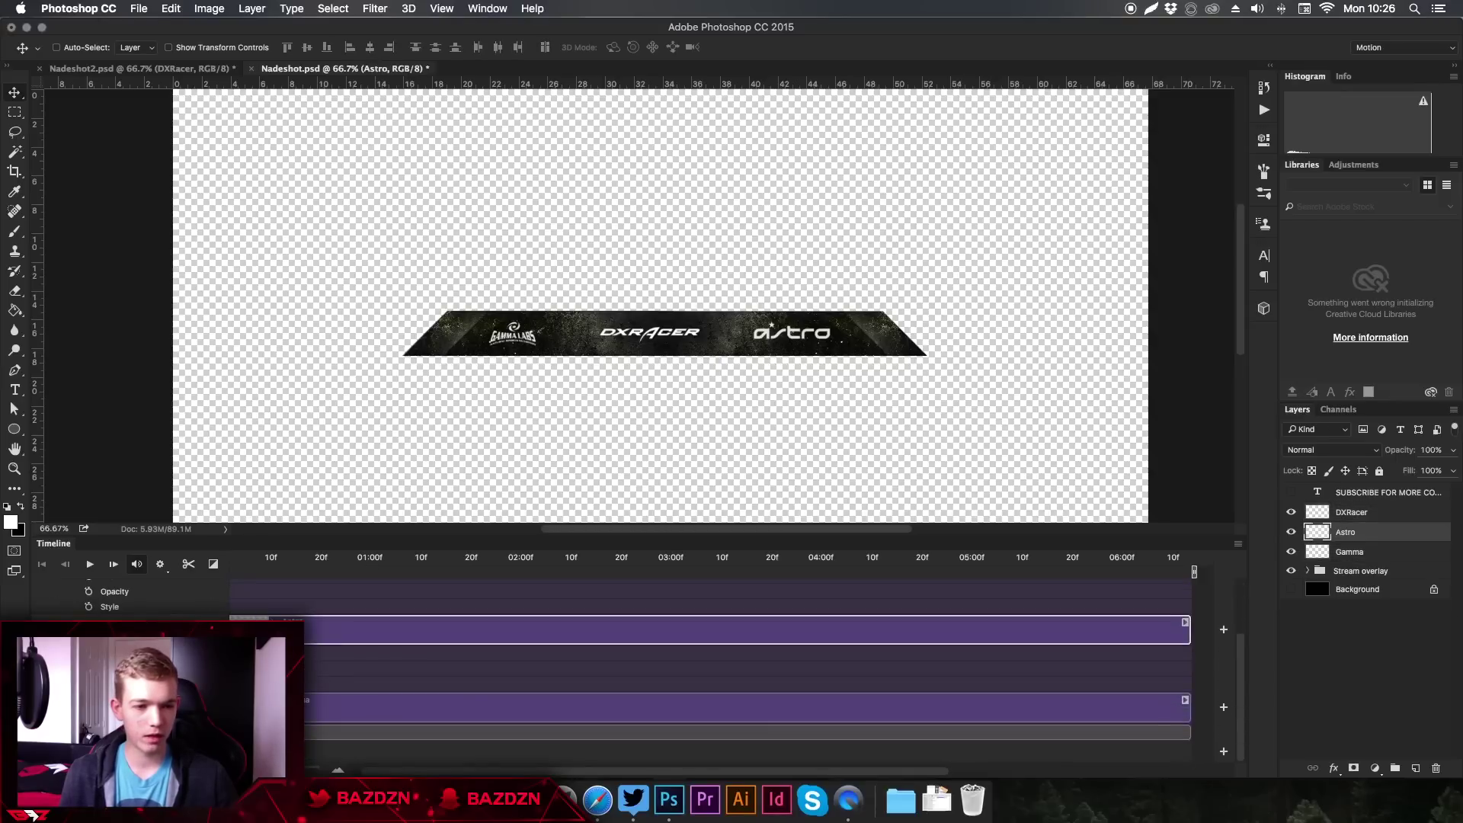
left_click_drag(279, 535, 302, 458)
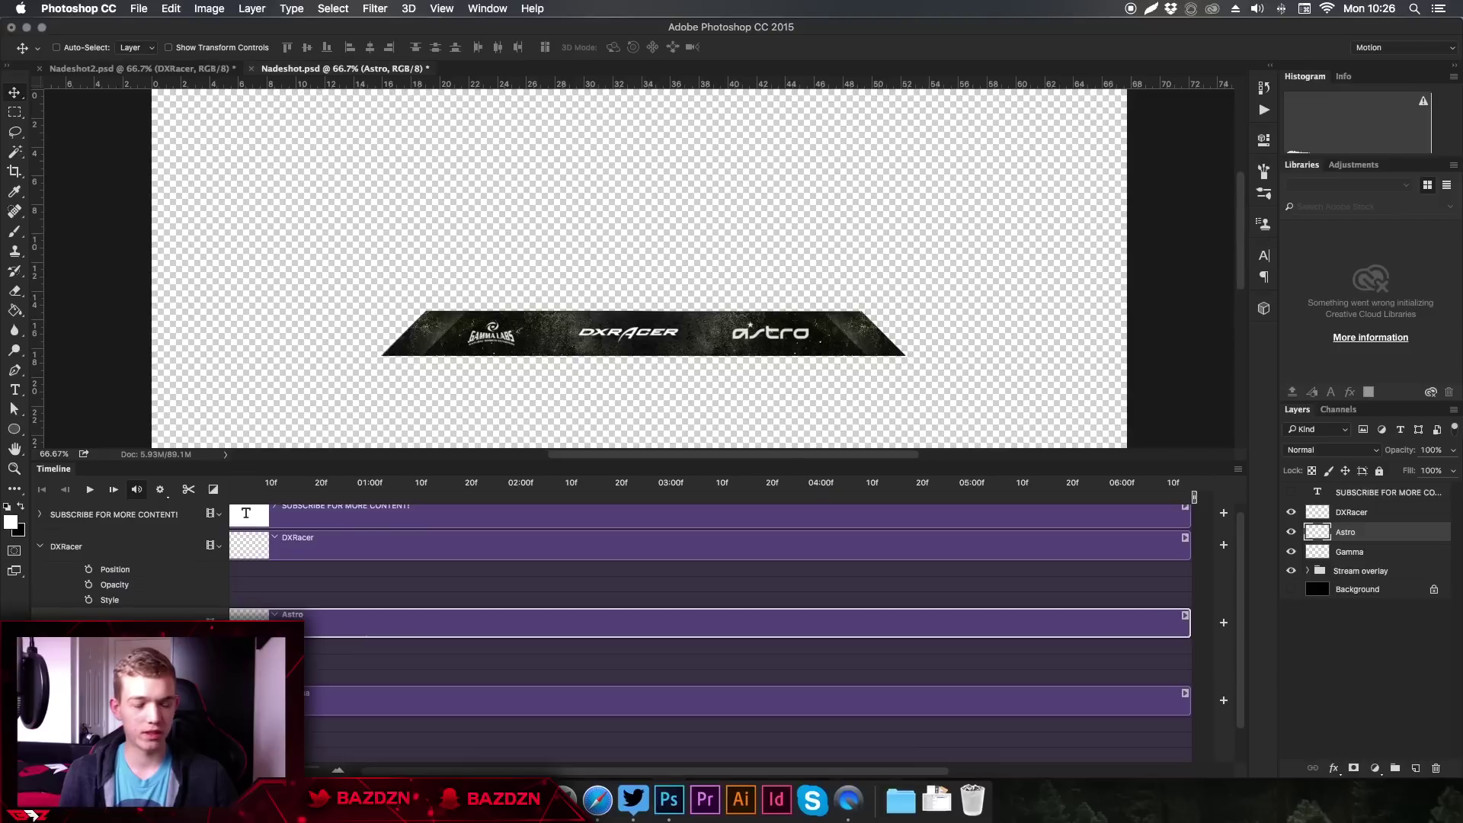
- Enable opacity keyframing on the DXRacer, Astro and Gamma tracks, with the playhead at the start of the timeline
left_click(74, 552)
left_click(332, 549)
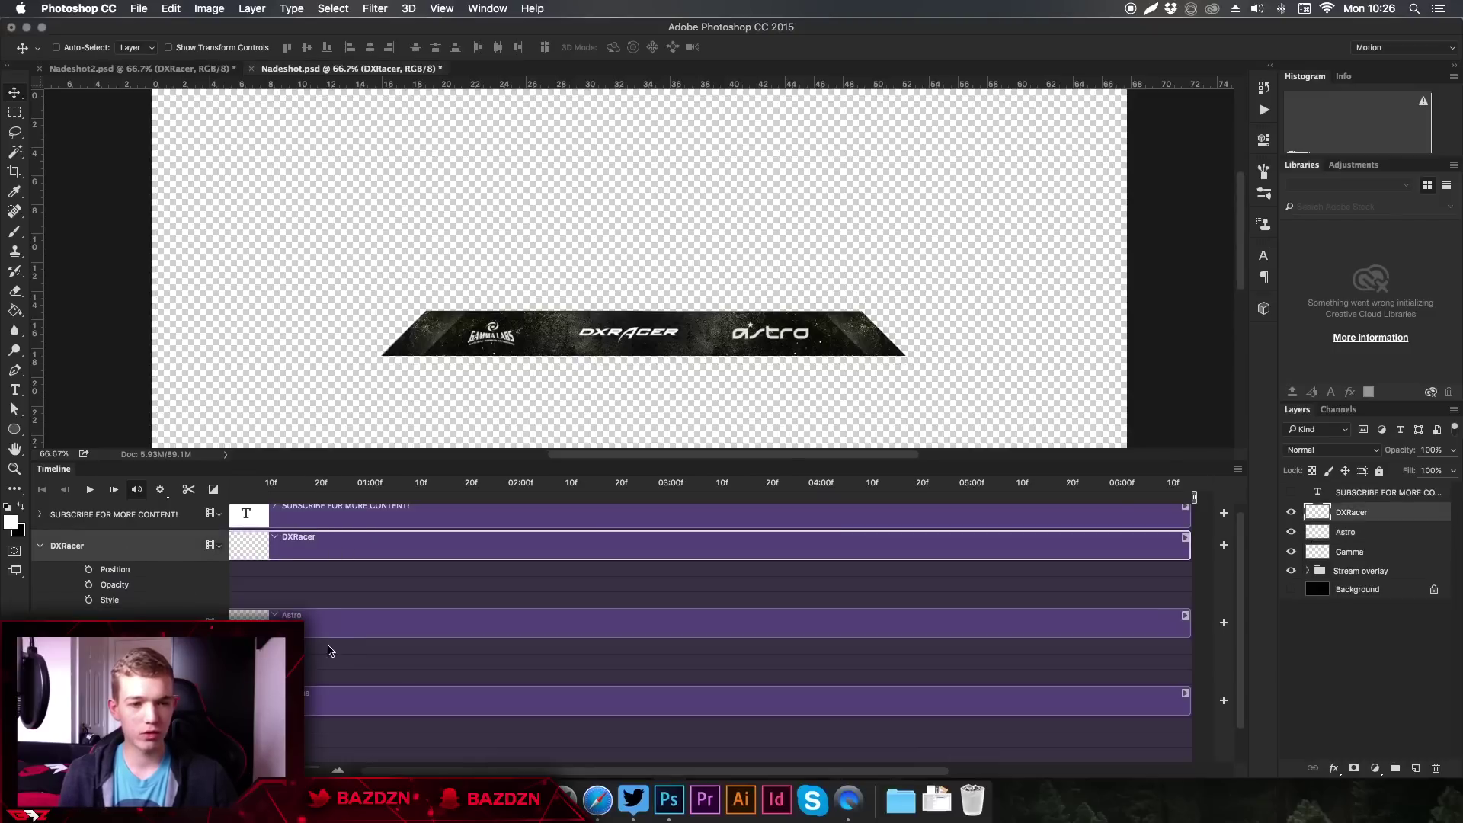
left_click(331, 630)
left_click(305, 556)
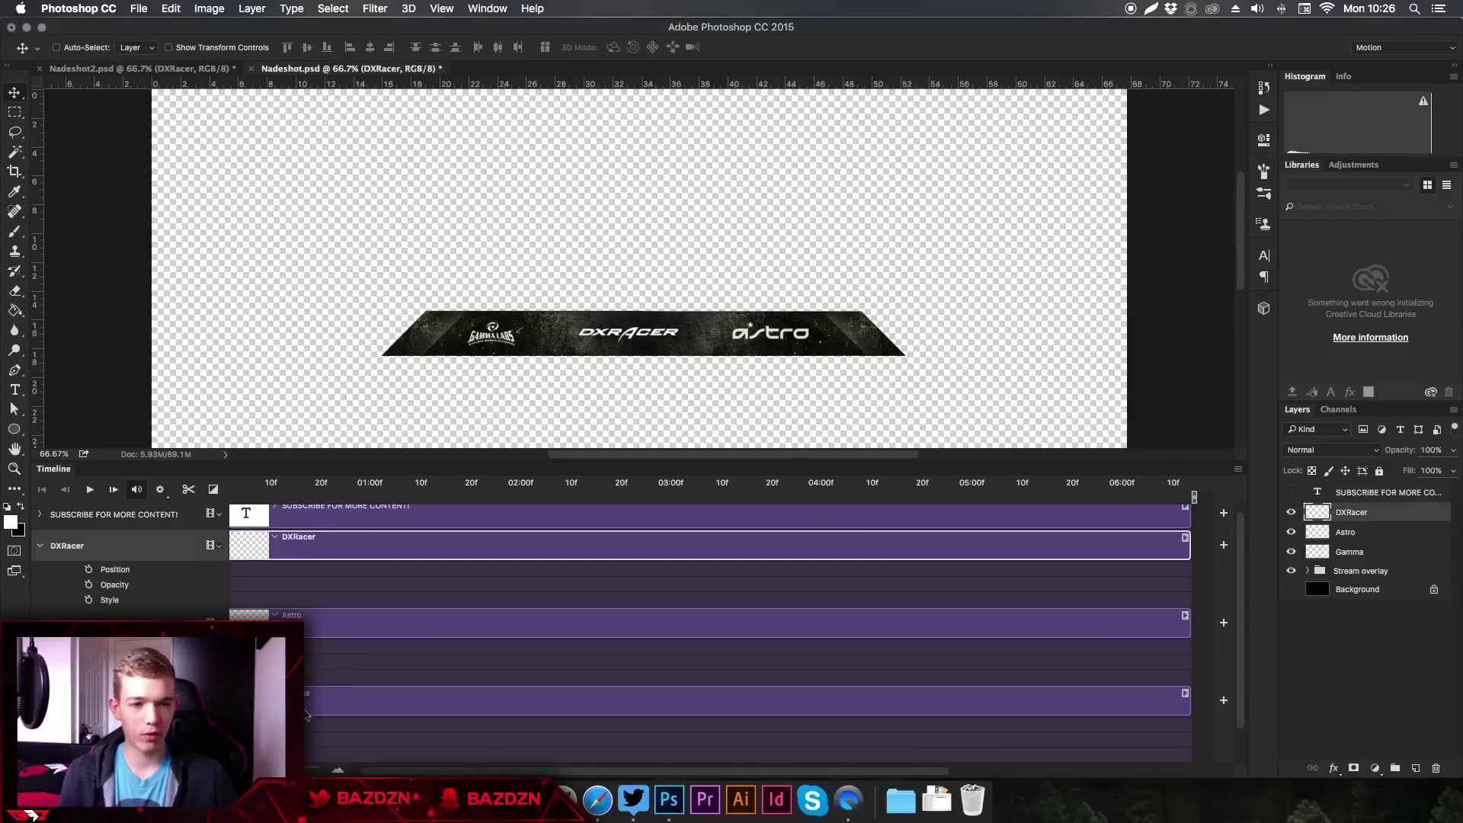
left_click(326, 700)
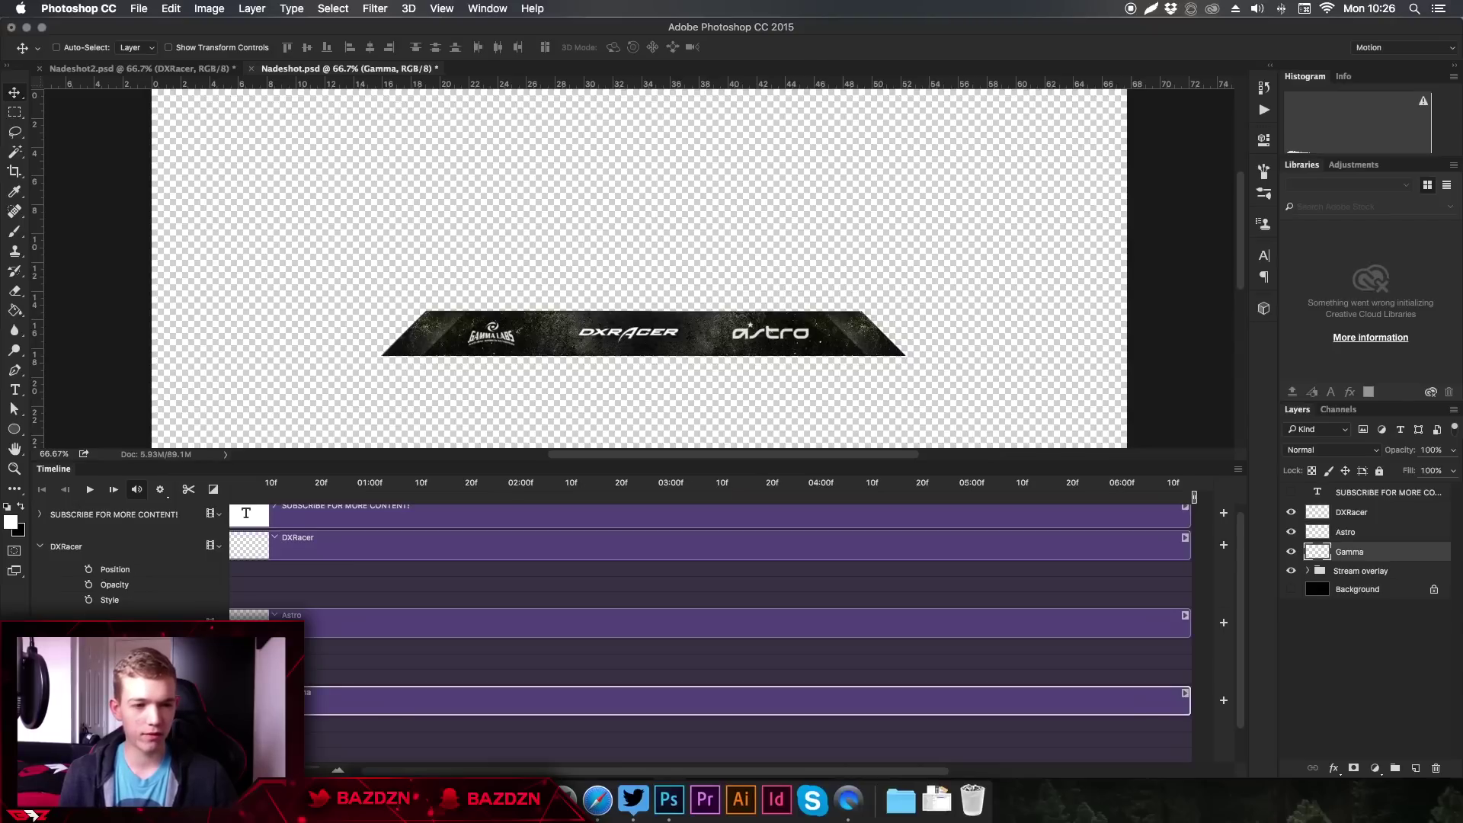
left_click(88, 583)
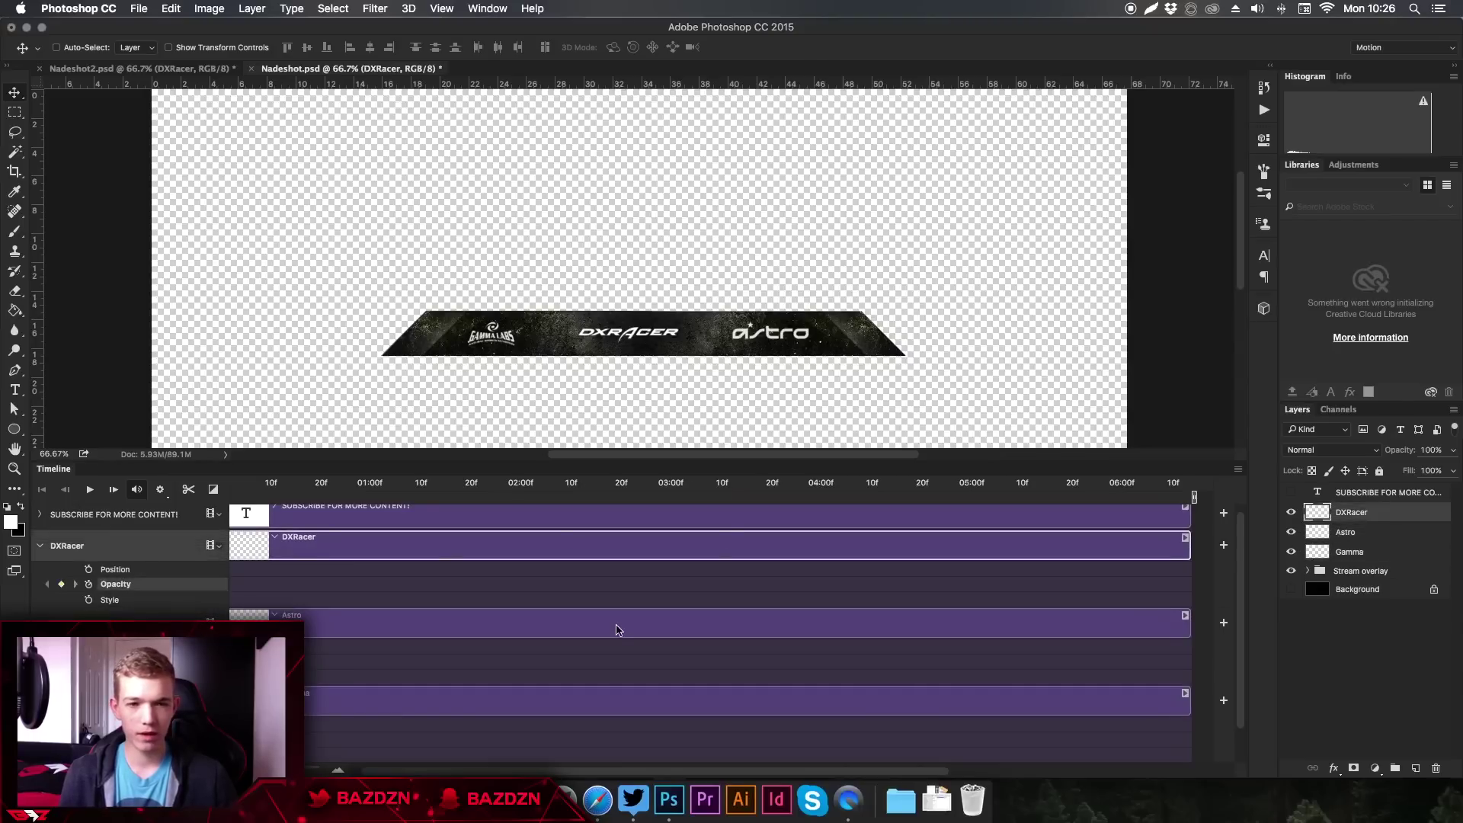
scroll(618, 629, "left", 1)
mouse_move(239, 483)
left_mouse_down()
mouse_move(446, 487)
mouse_move(235, 478)
left_mouse_up()
left_click_drag(374, 487, 204, 472)
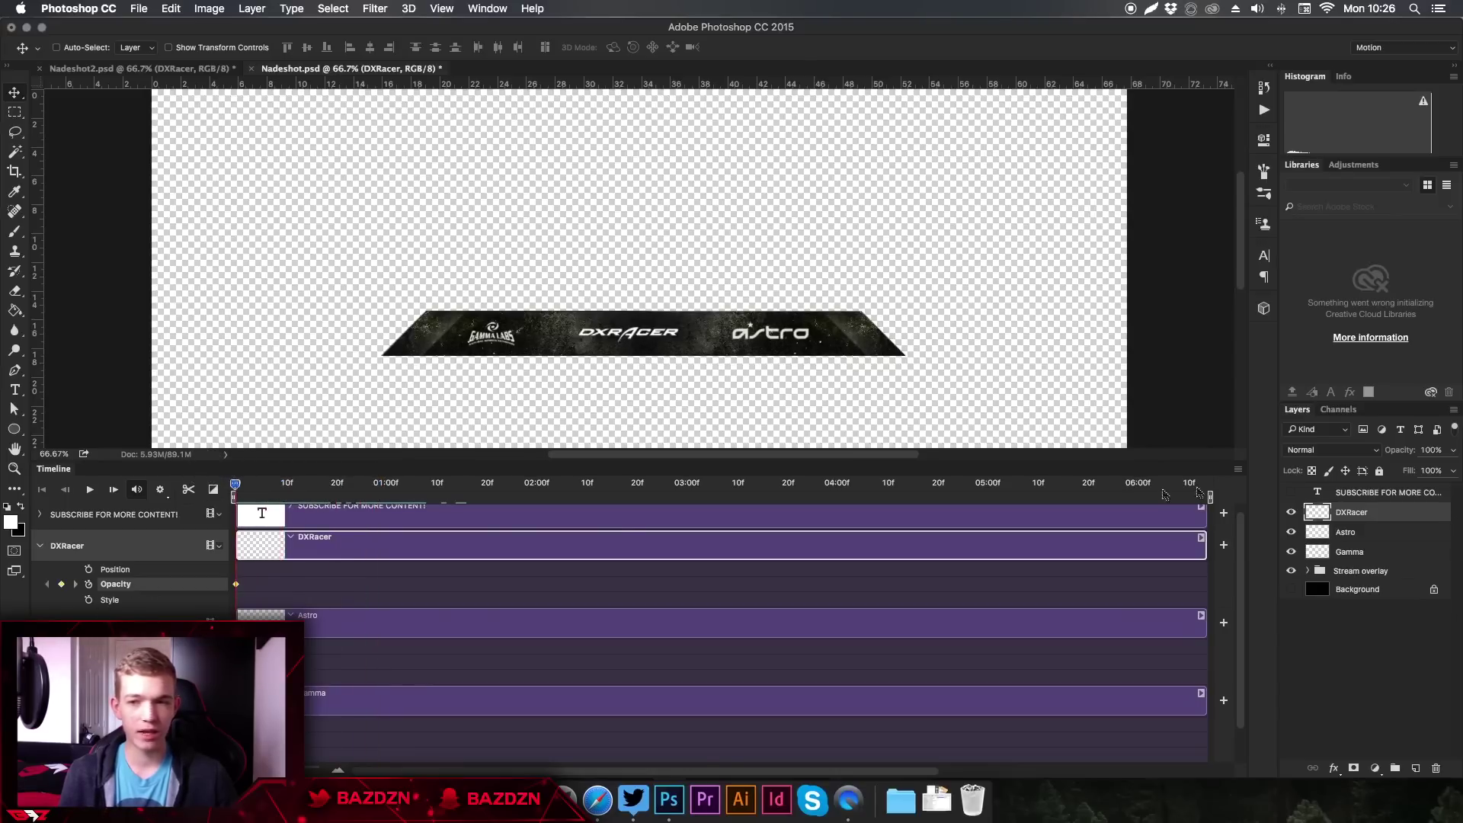
- Set the opacity of the DXRacer, Astro and Gamma layers to 0% at the start of the timeline
left_click(1362, 555, "shift")
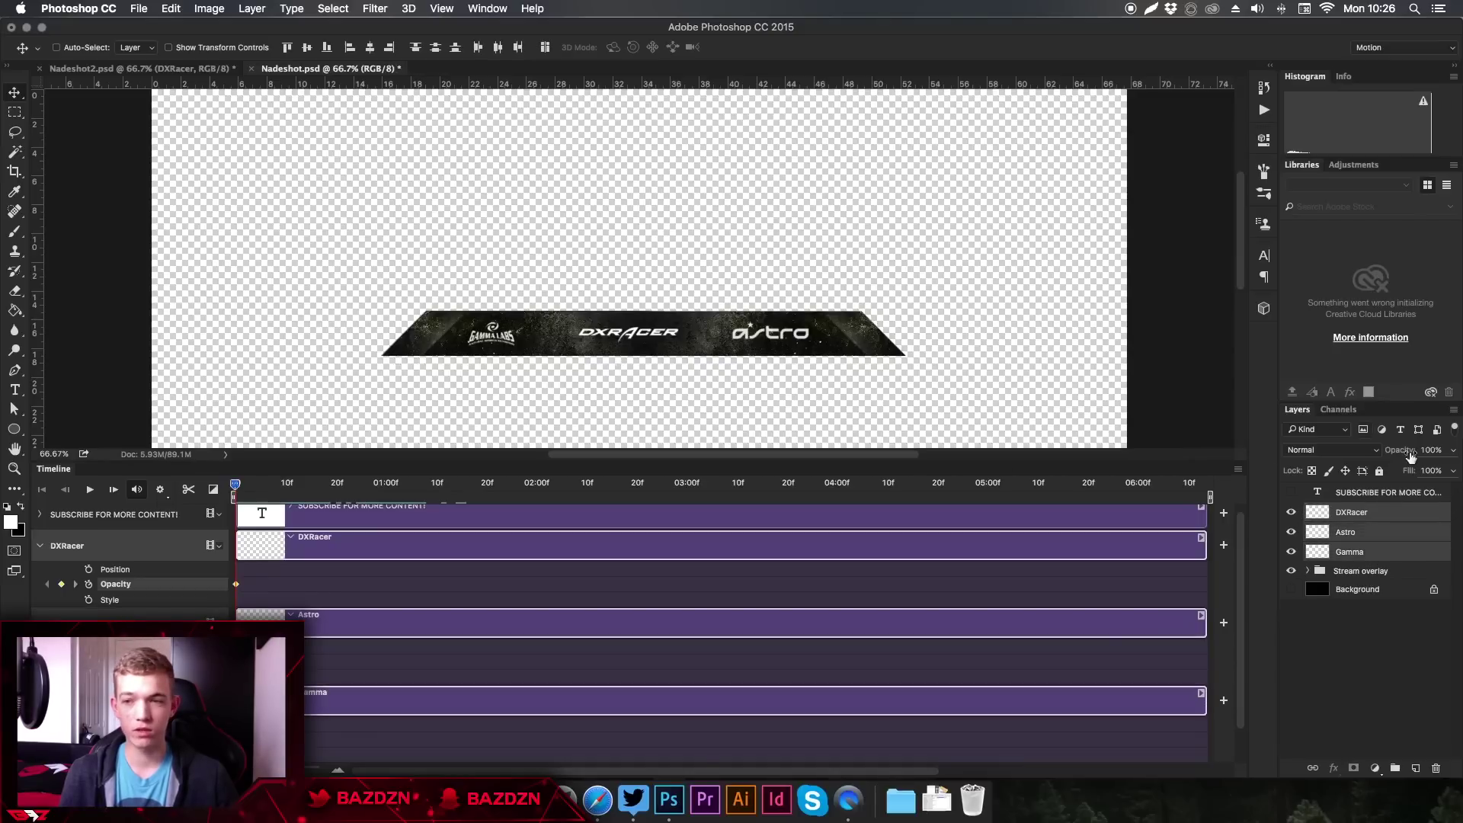
left_click(1360, 515)
left_click(1361, 553, "shift")
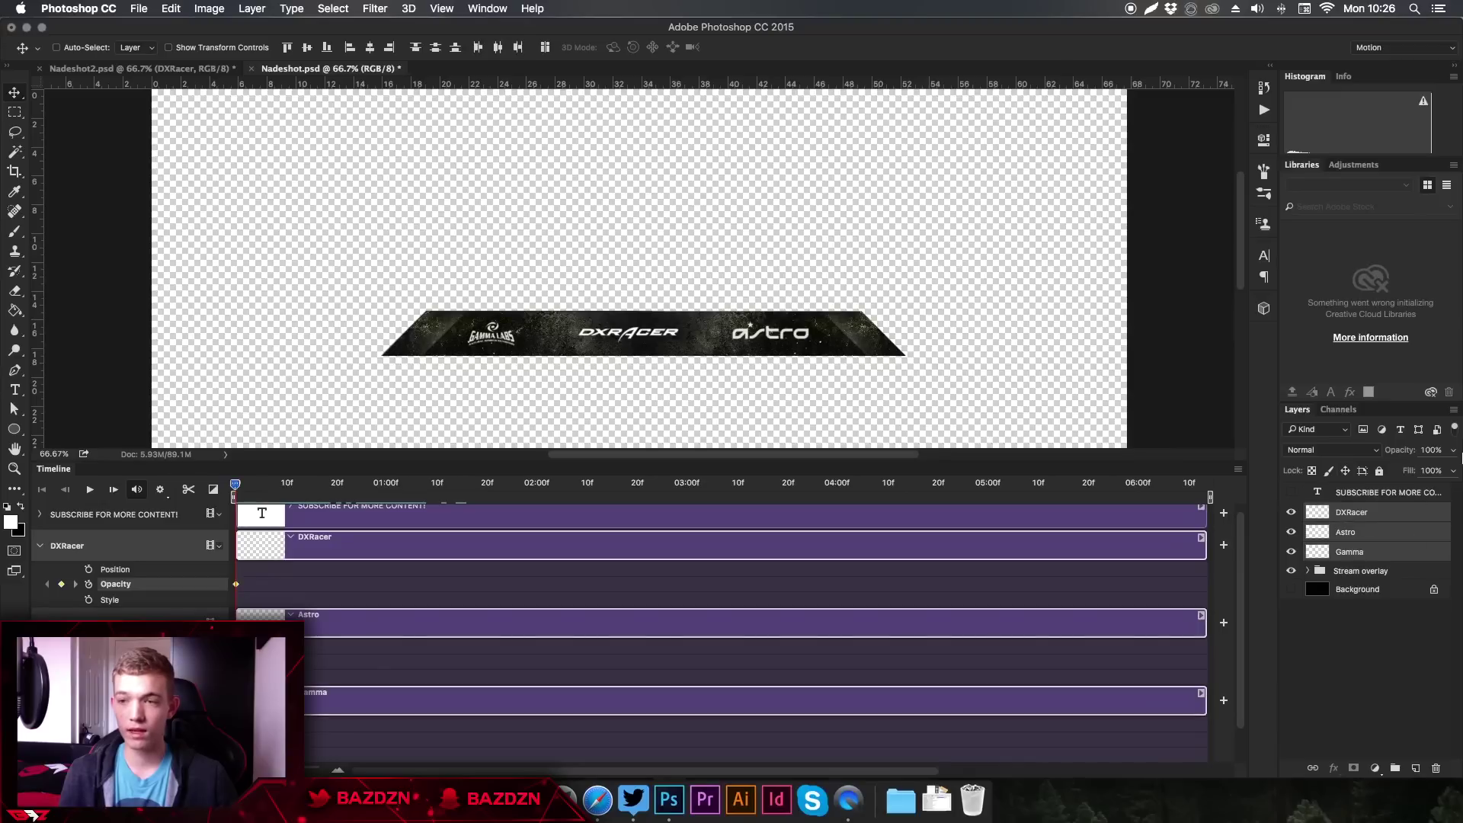
left_click(1455, 453)
left_click_drag(1423, 476, 1345, 478)
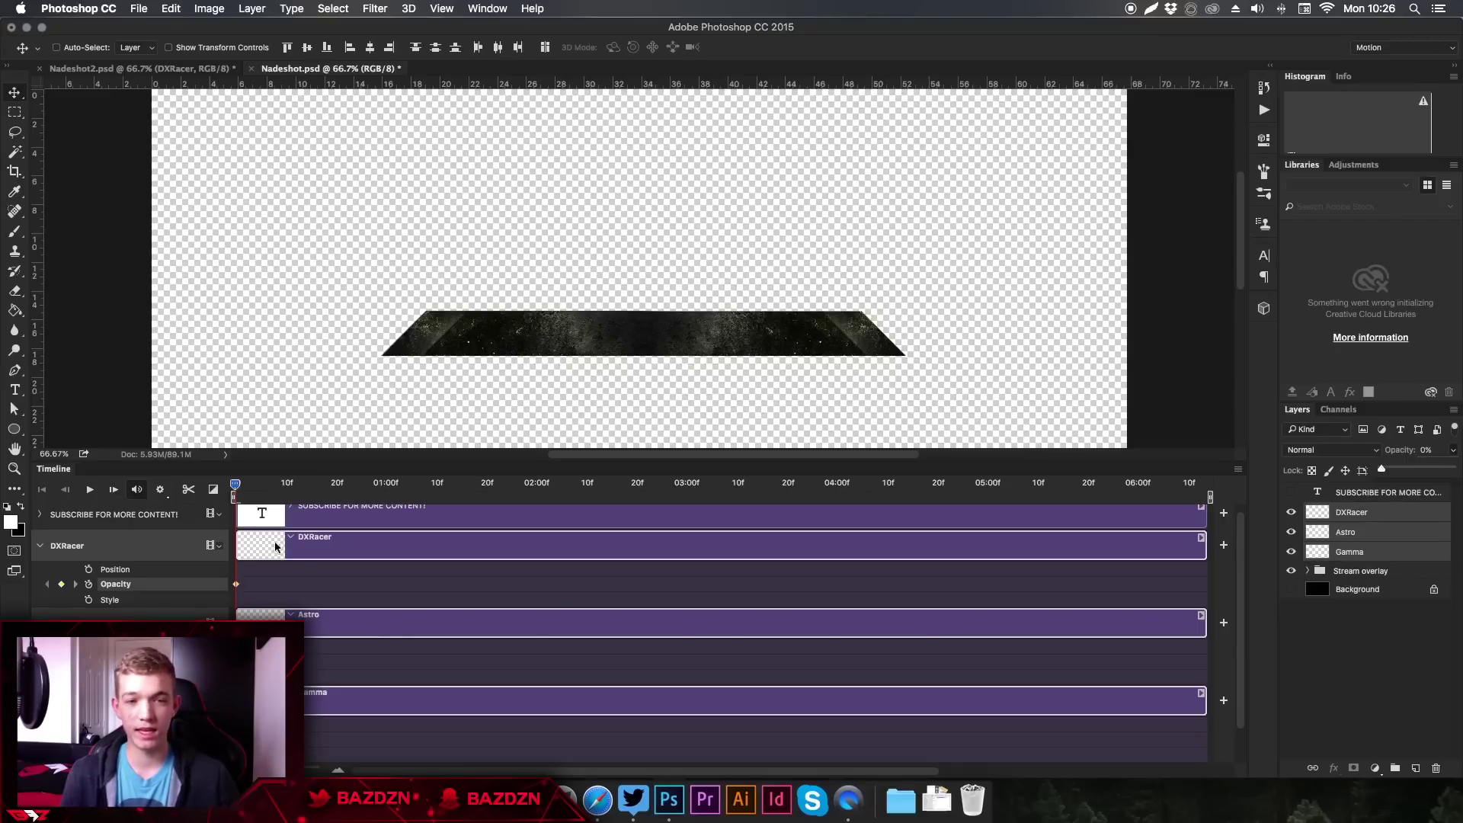
- Keyframe the three logo layers at 100% opacity at about 20f
left_click(344, 485)
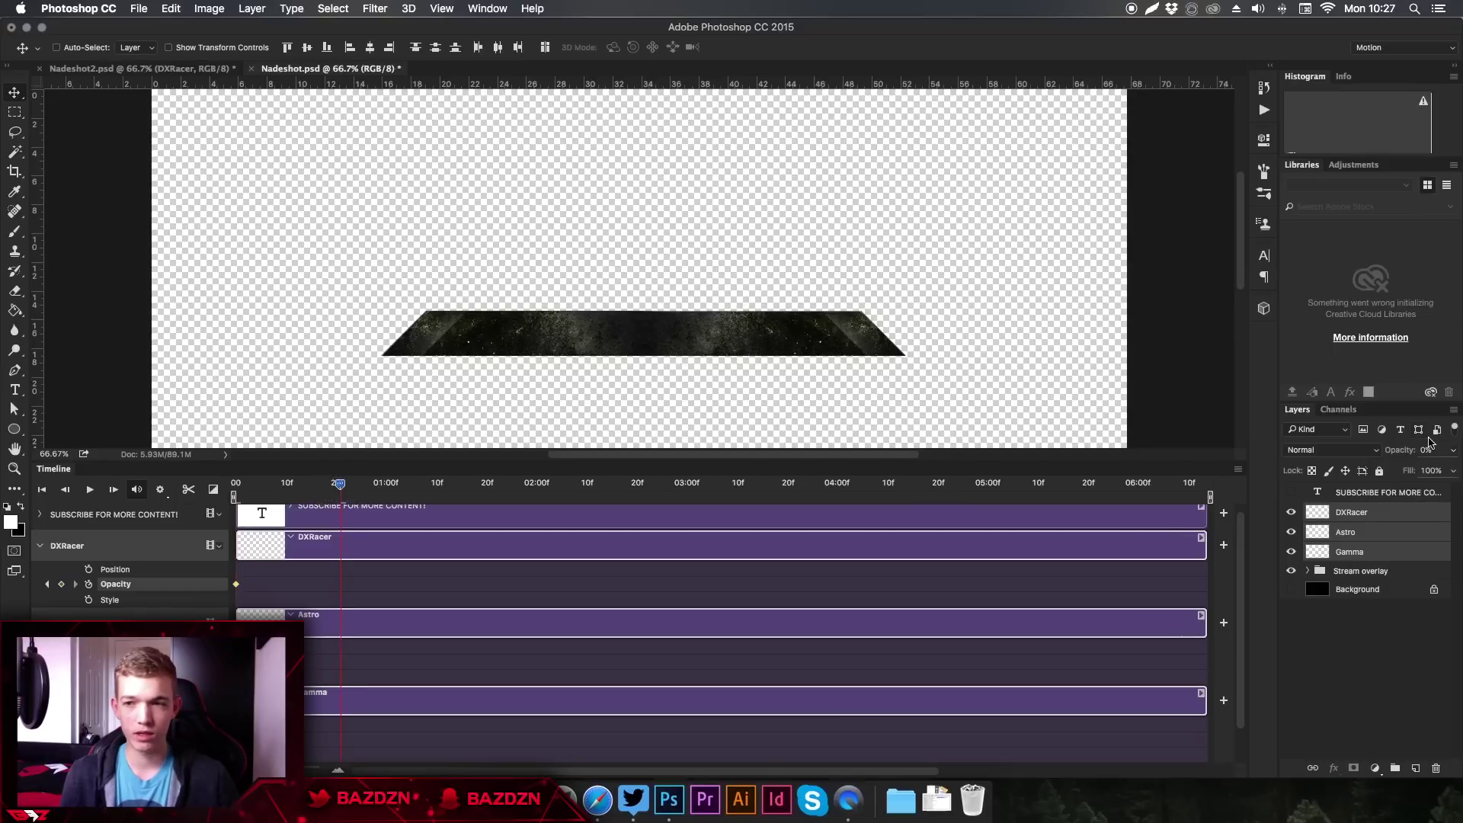
left_click(1452, 452)
left_click_drag(1425, 467, 1453, 468)
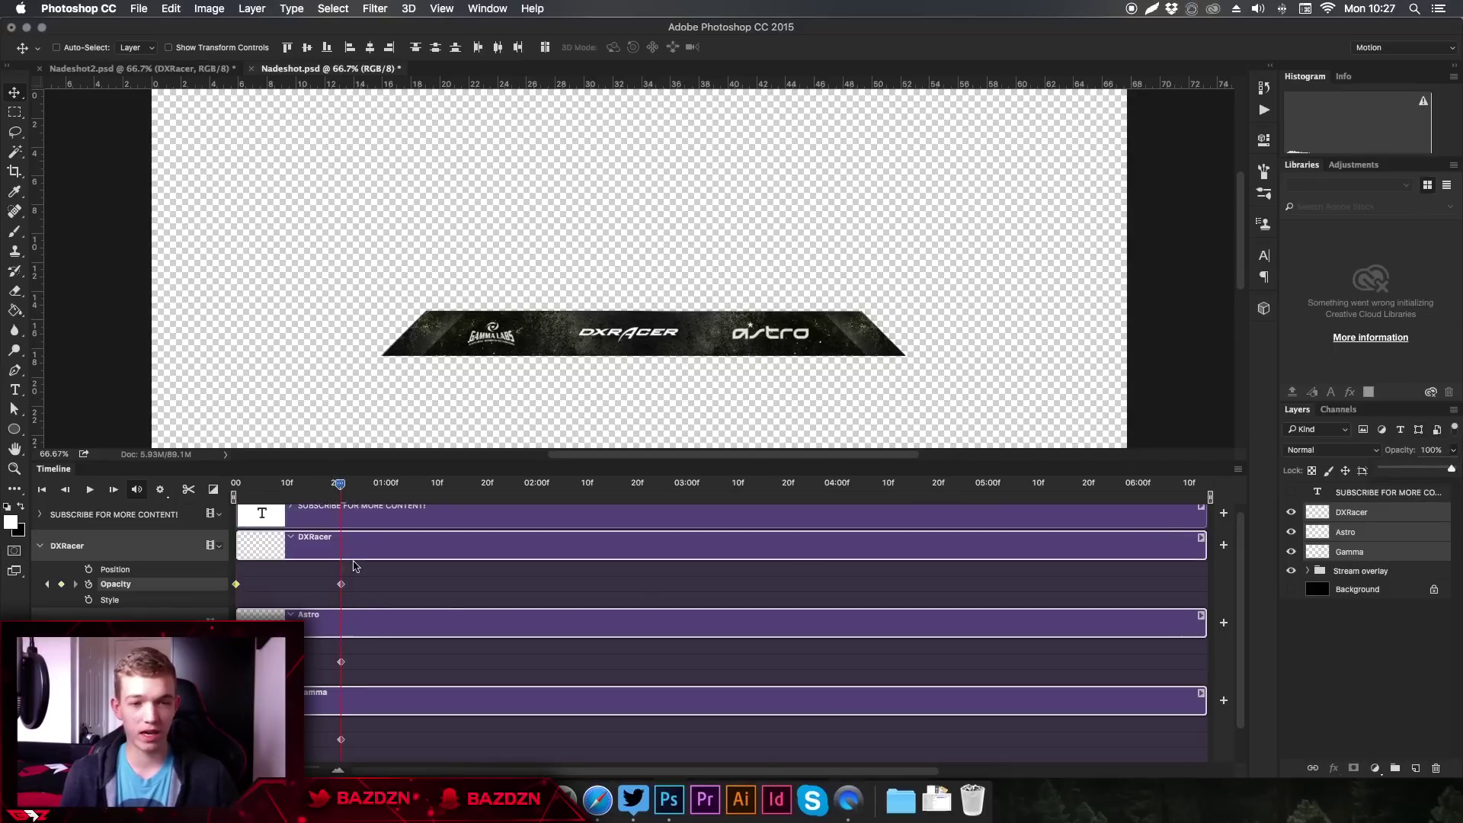
- Play the animation from the start to preview the logos' fade-in
left_click_drag(341, 485, 229, 485)
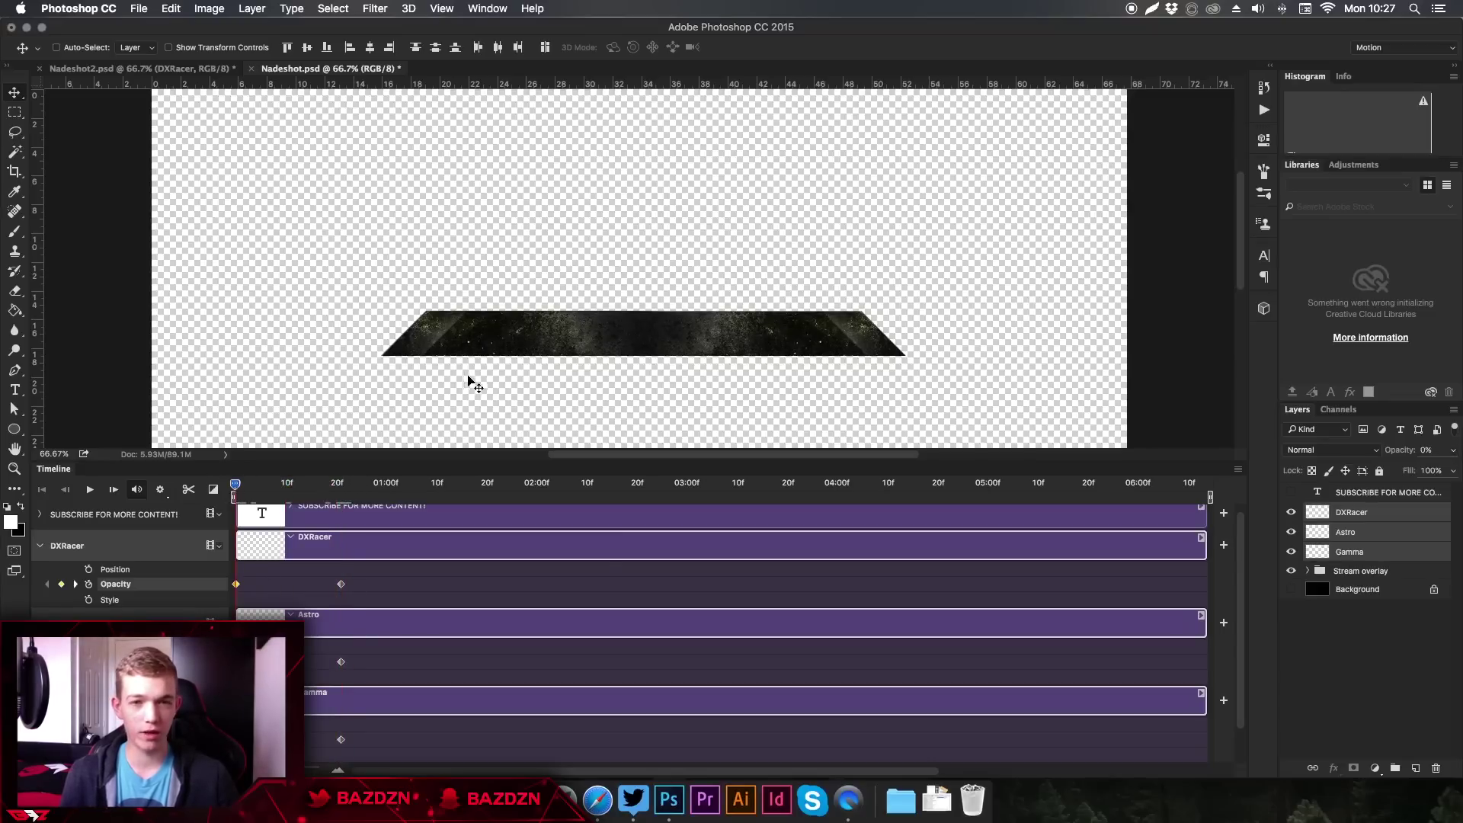
left_click(89, 489)
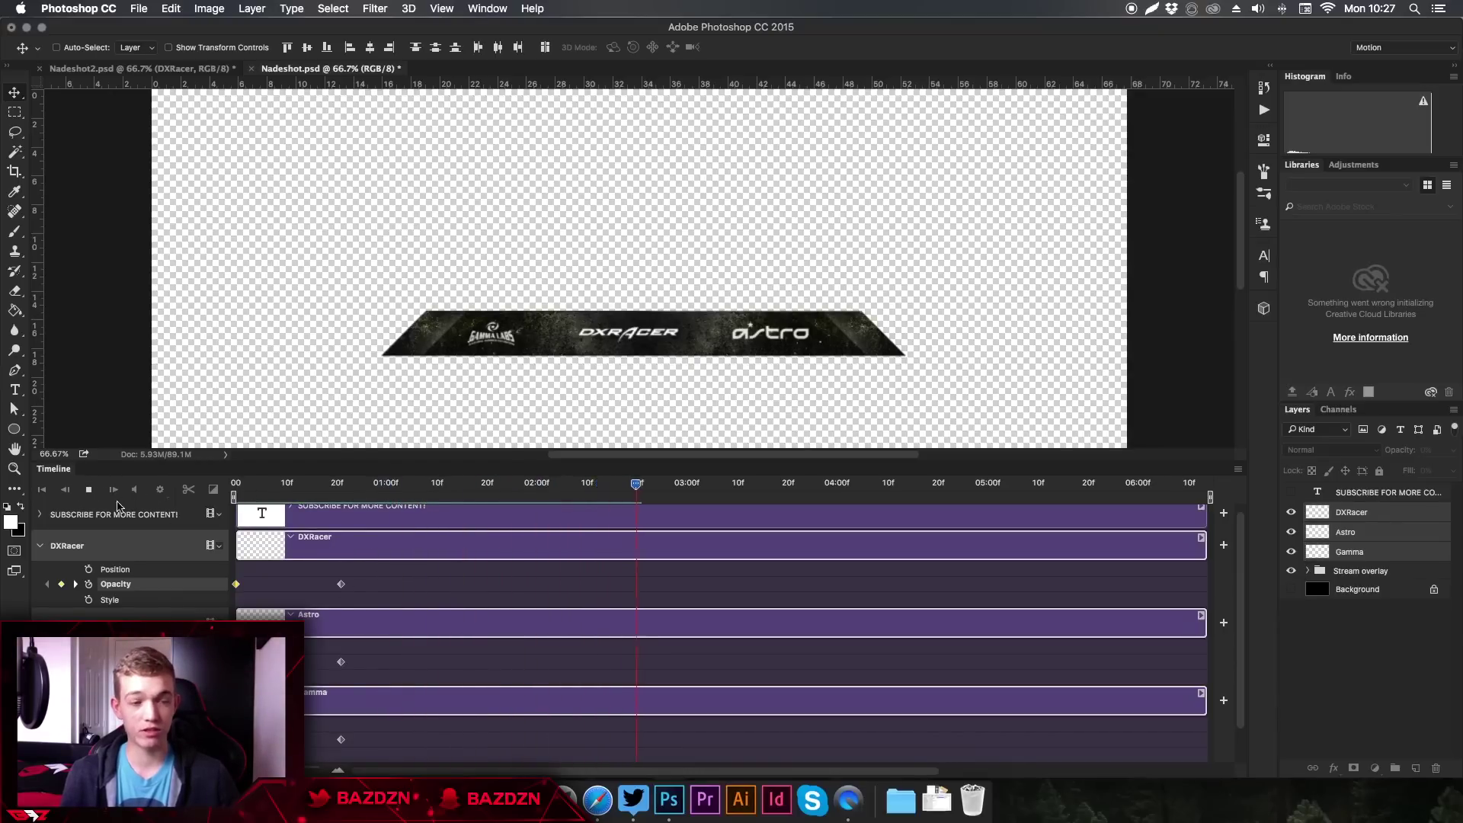
key("space")
- Add the logos' fade-out by keyframing 0% opacity at about 03:10f and full opacity at about 02:20f
left_click_drag(690, 485, 504, 494)
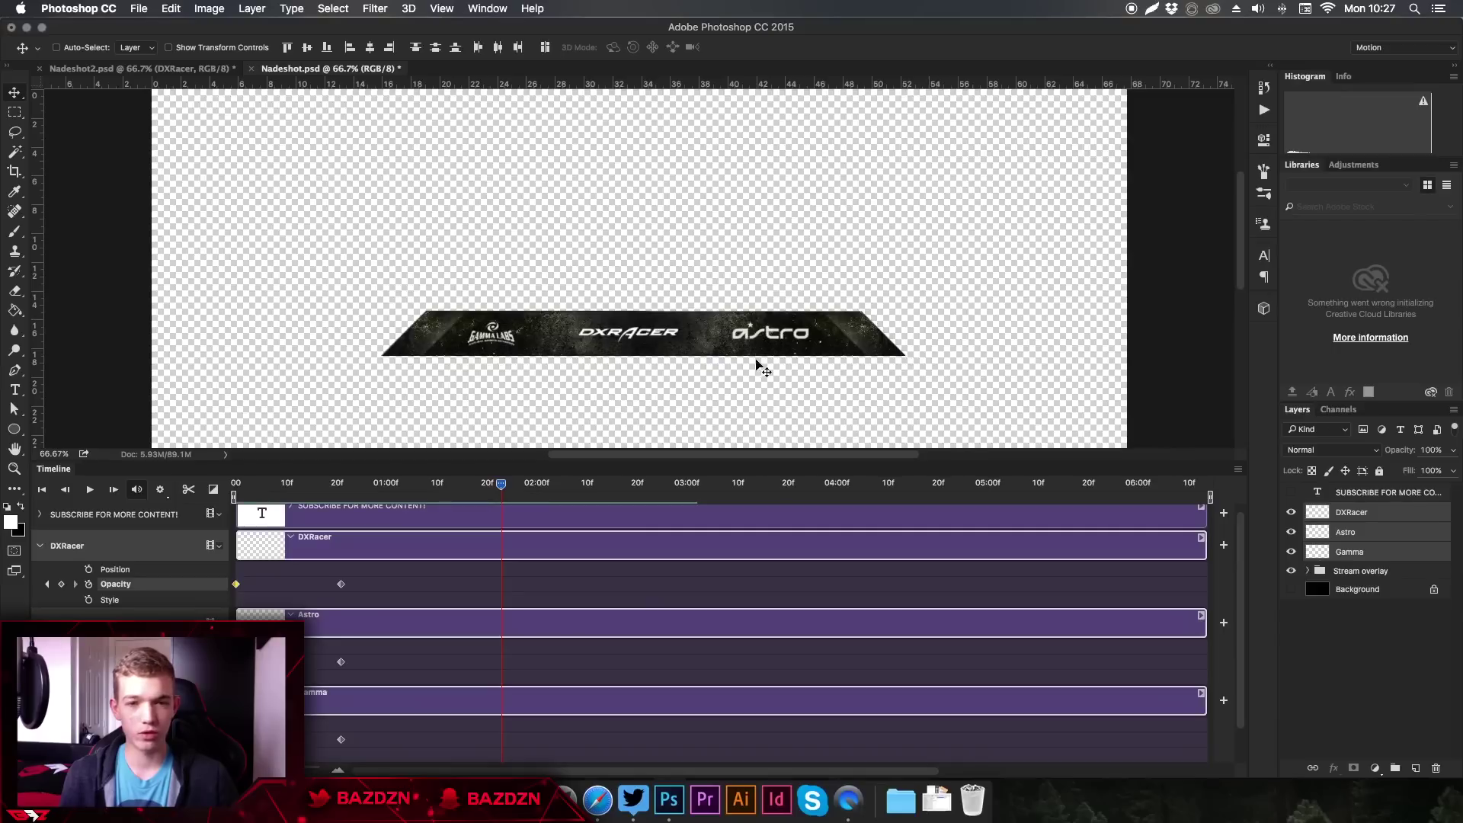
left_click(637, 484)
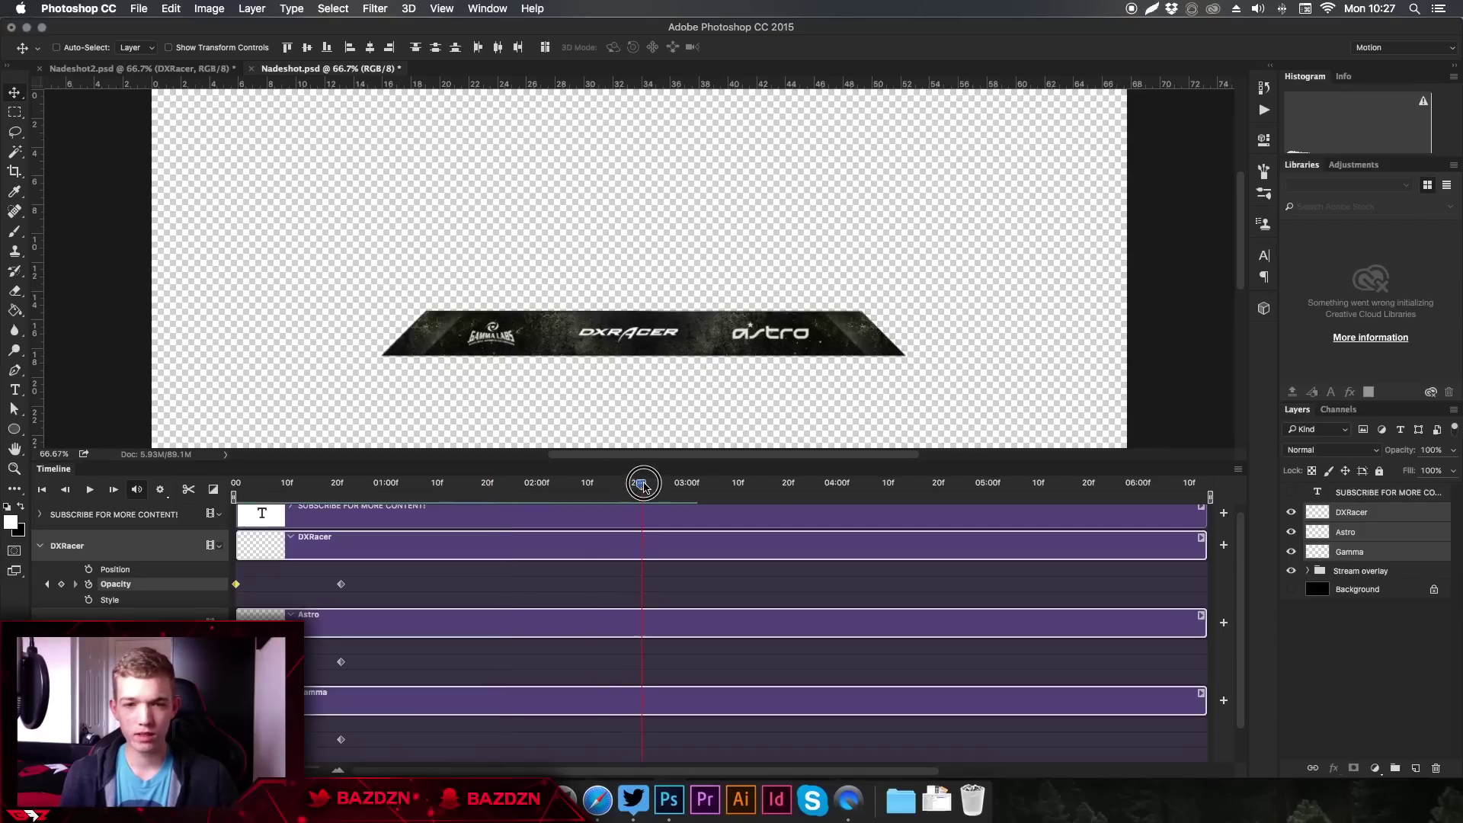
left_click_drag(642, 506, 636, 484)
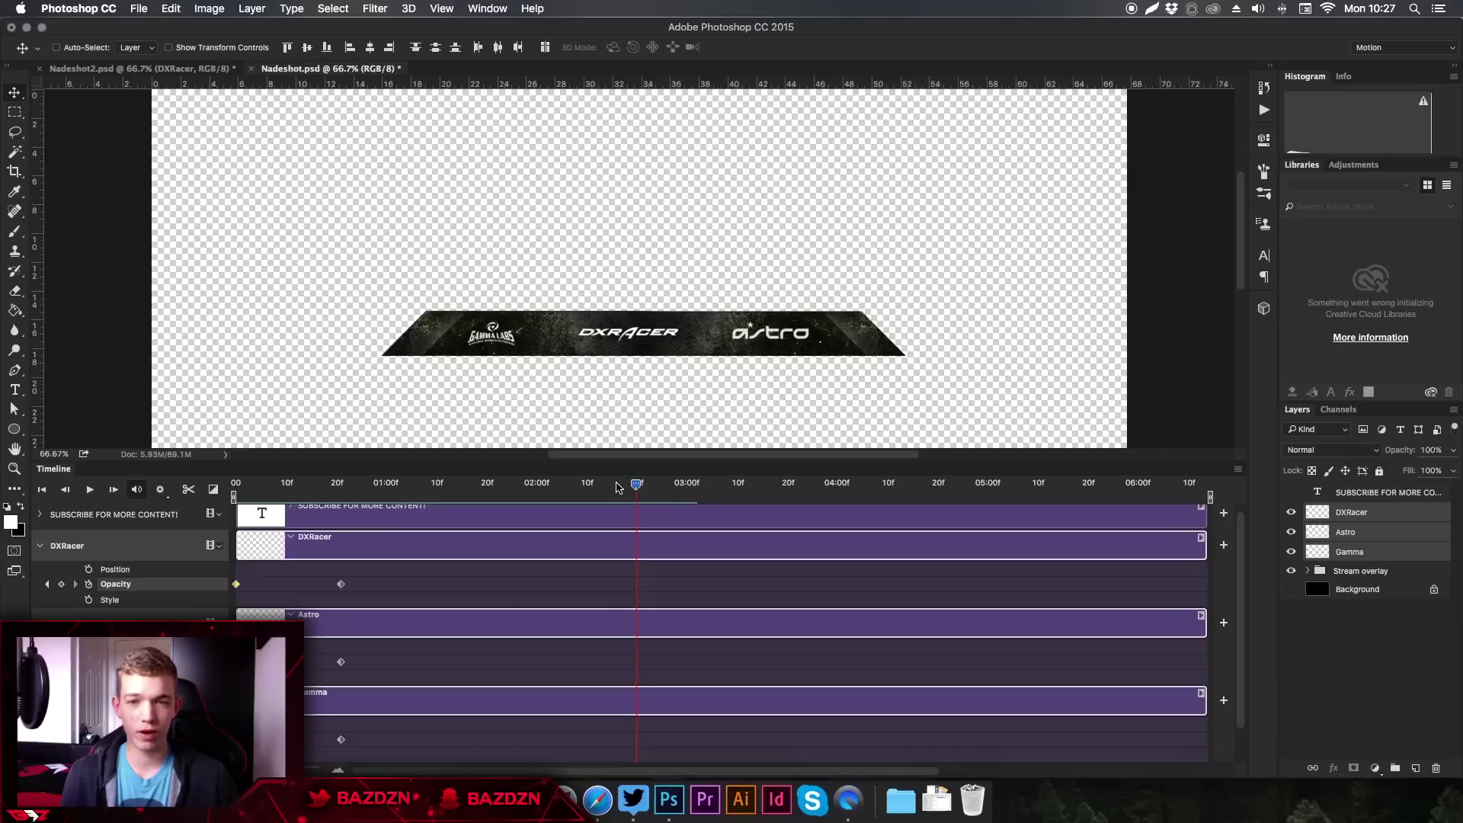
left_click(638, 485)
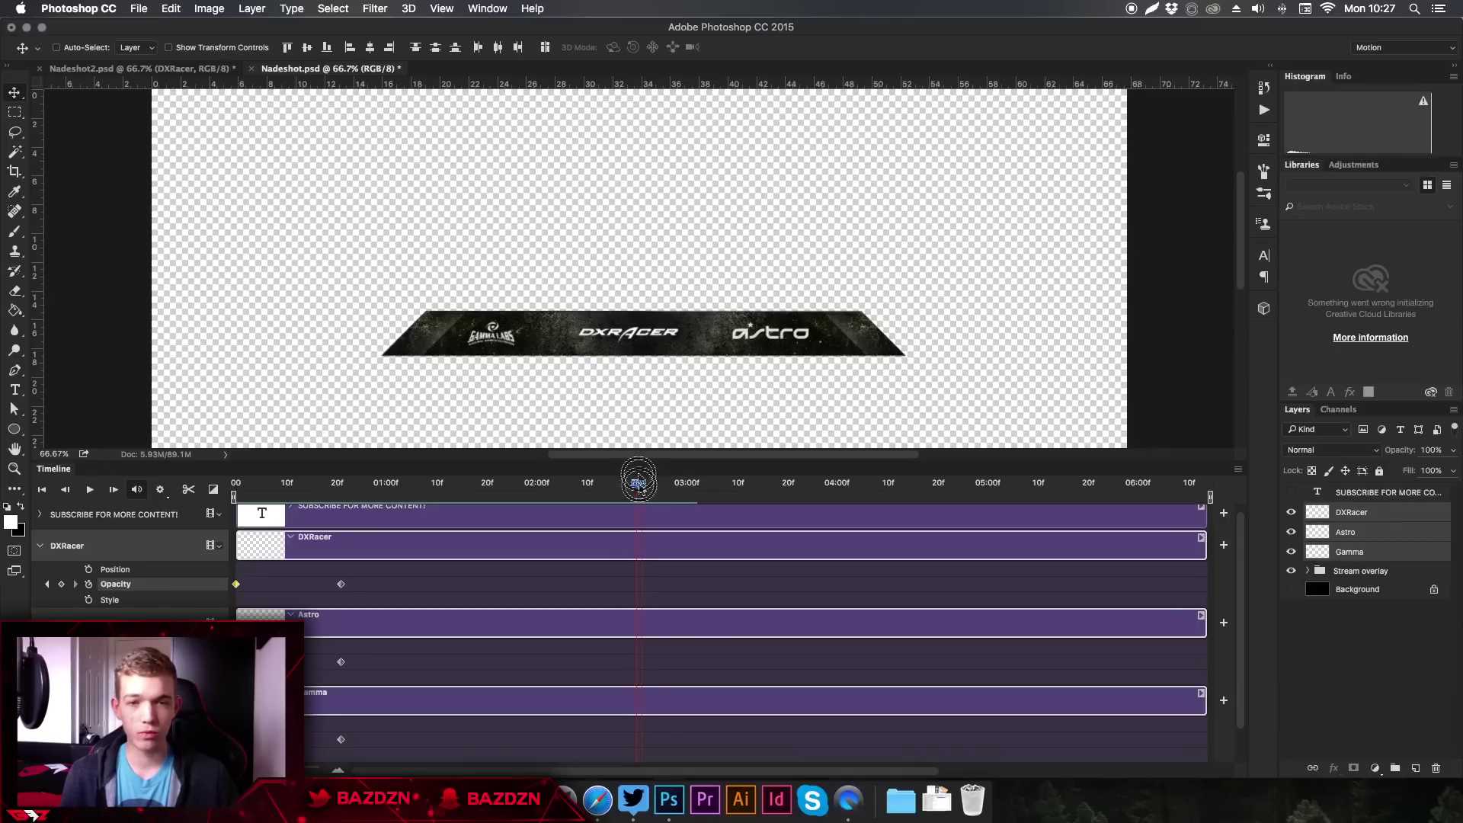
left_click_drag(637, 485, 741, 485)
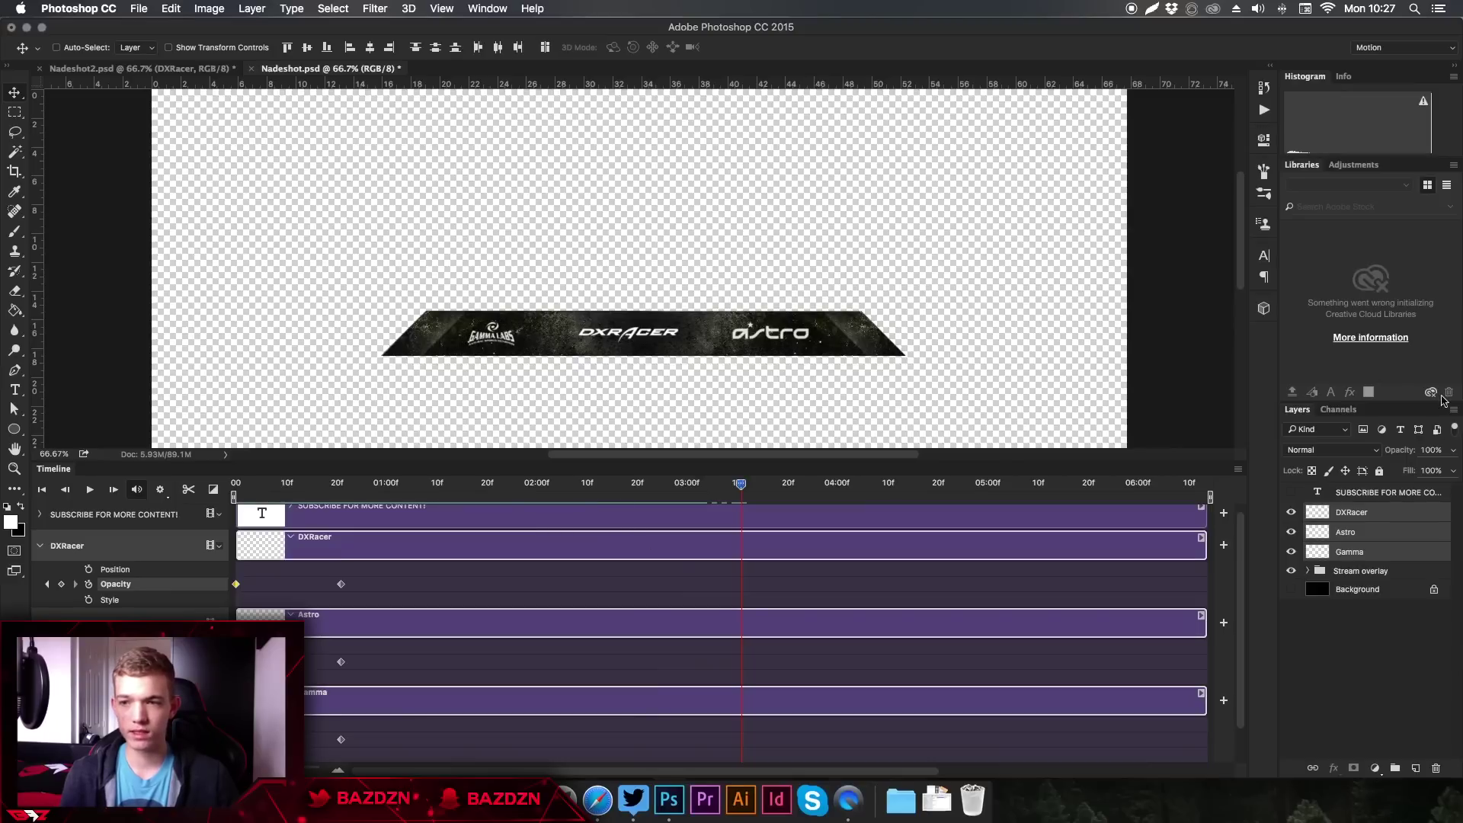
left_click(1452, 449)
left_click_drag(1438, 470, 1336, 473)
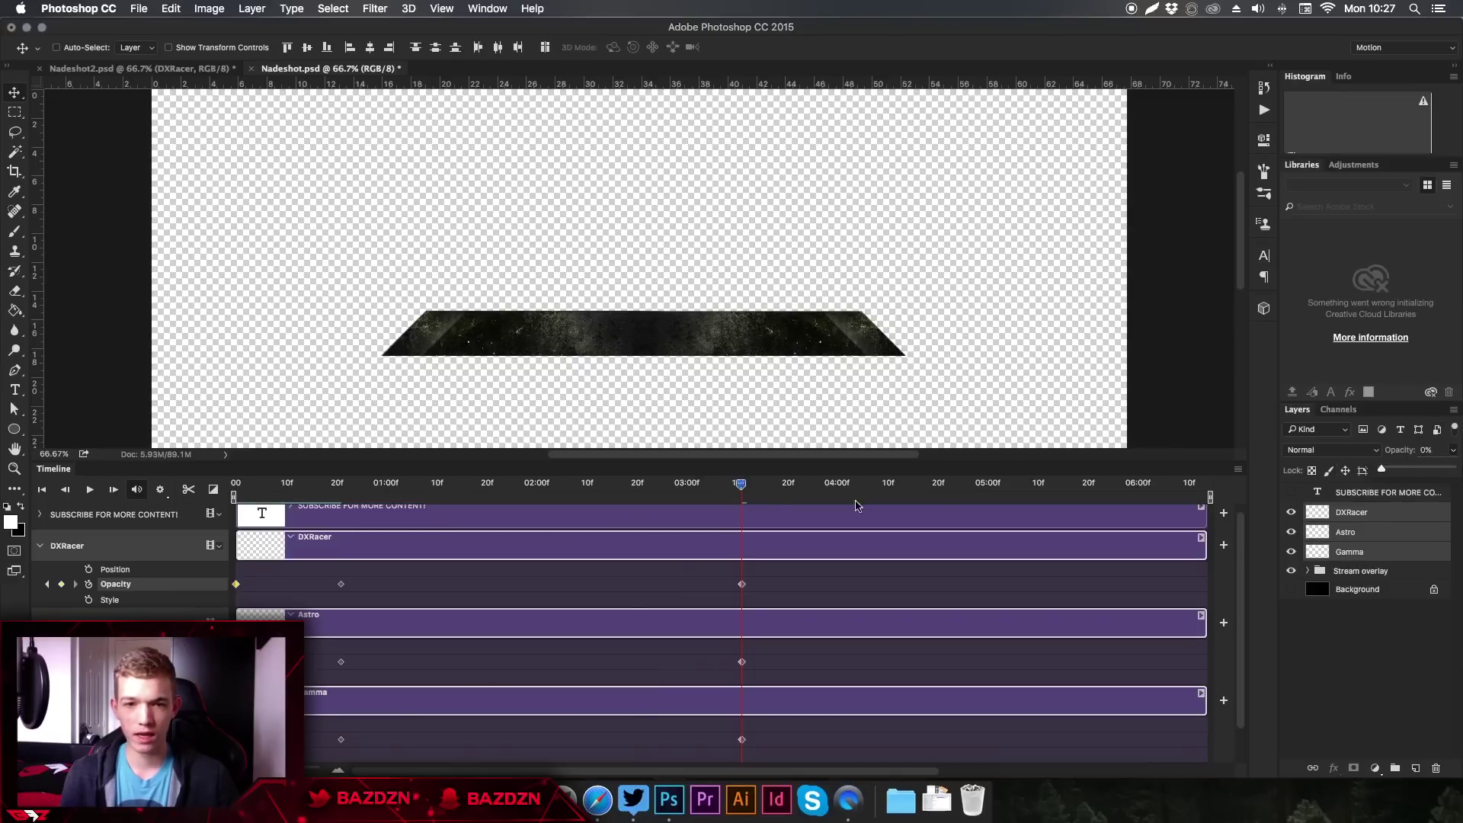
left_click_drag(736, 487, 636, 485)
left_click_drag(1453, 449, 1307, 482)
- Play the timeline from the start to check the logos fading in and out
left_click_drag(507, 488, 233, 495)
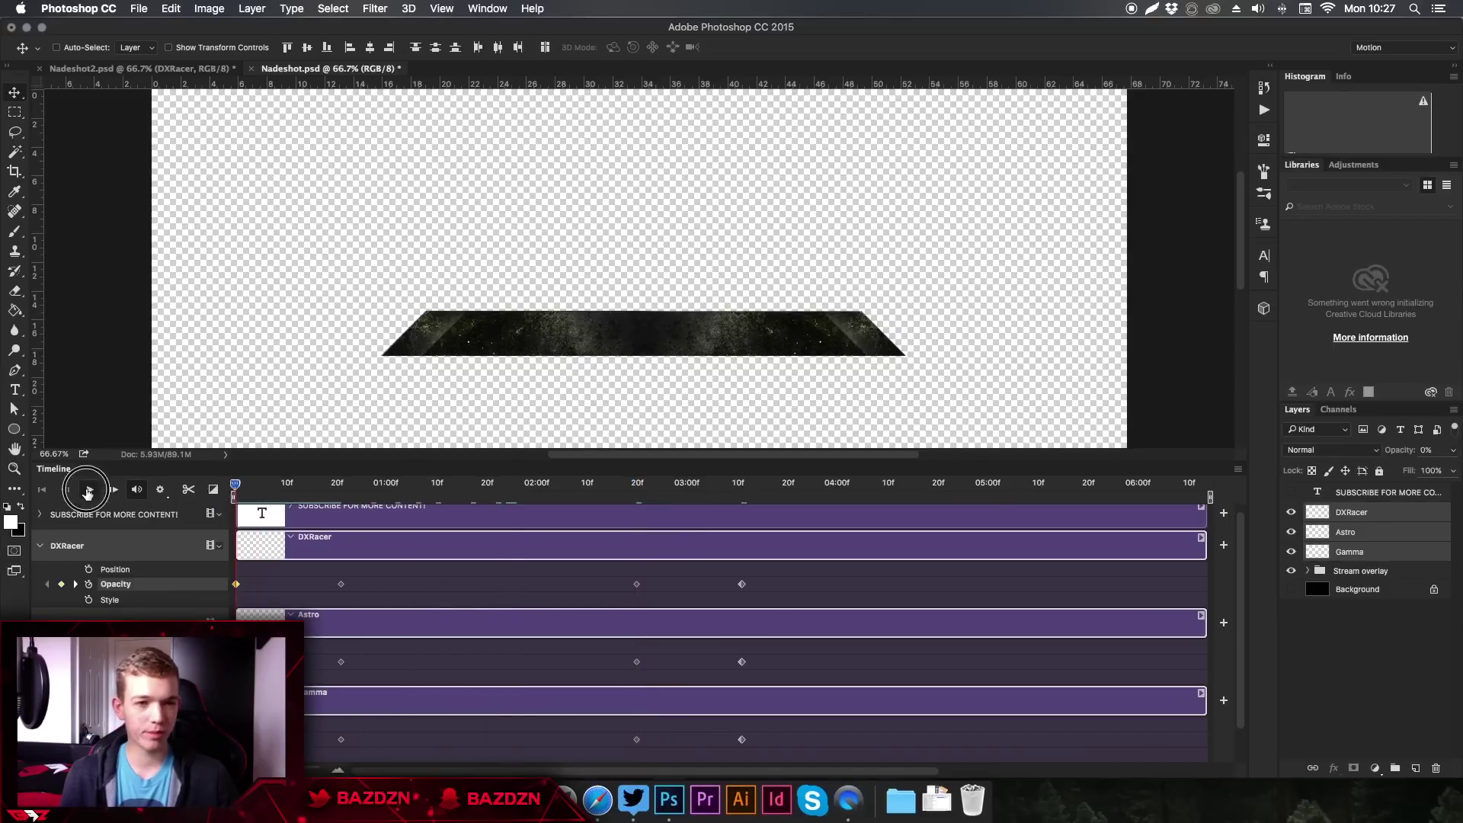
left_click(88, 492)
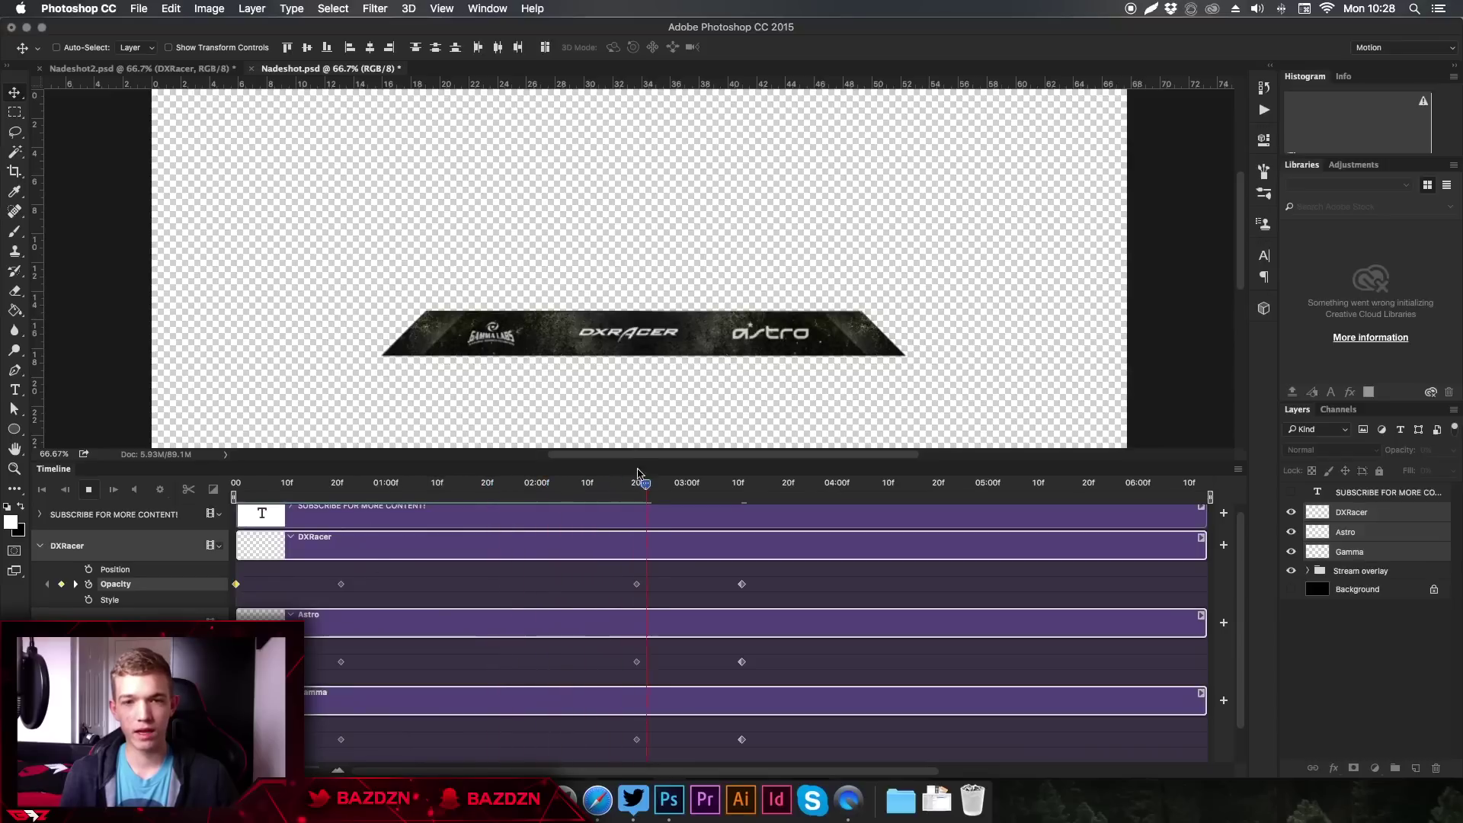
left_click(88, 491)
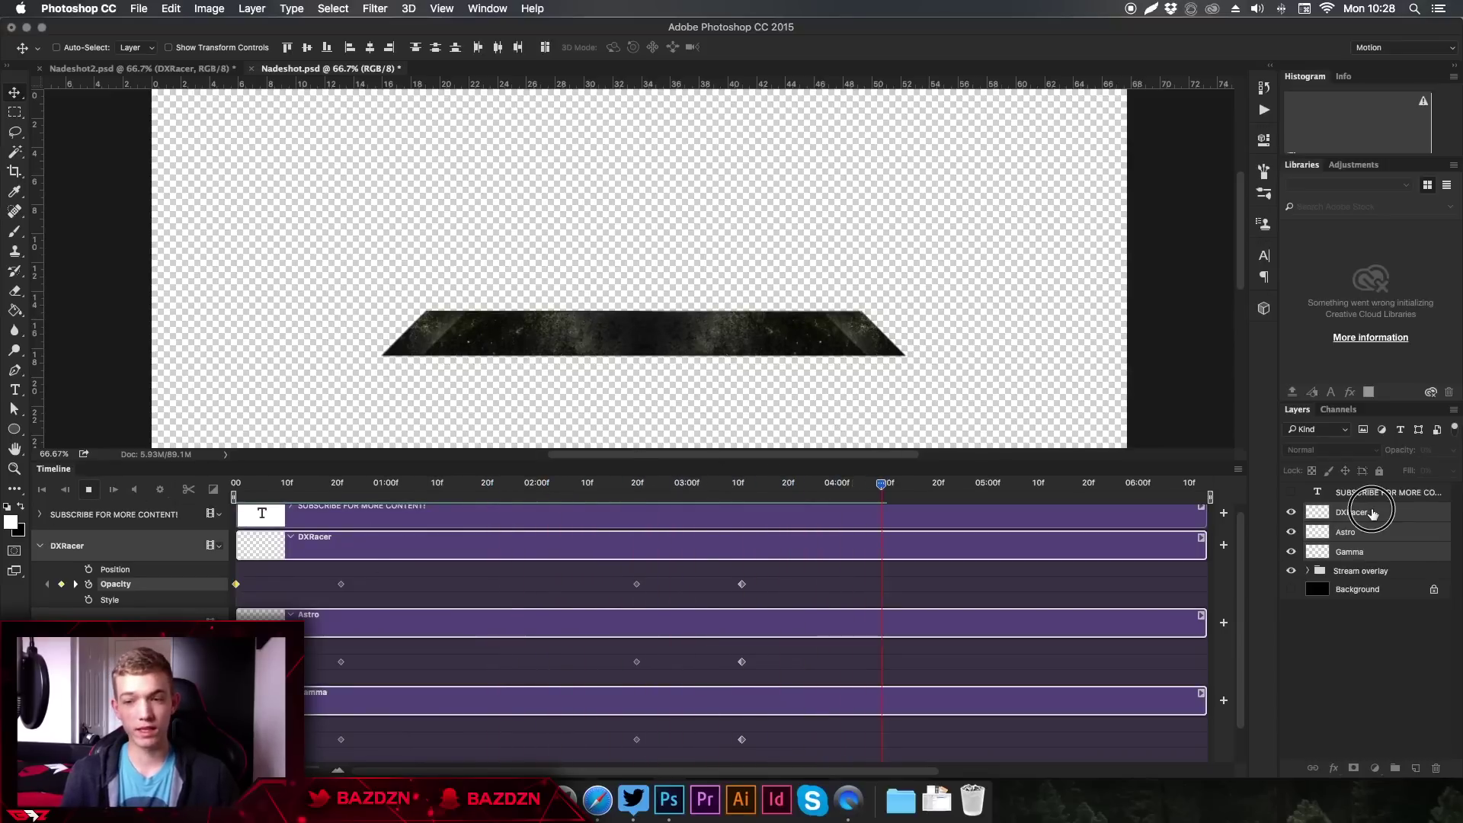
key("space")
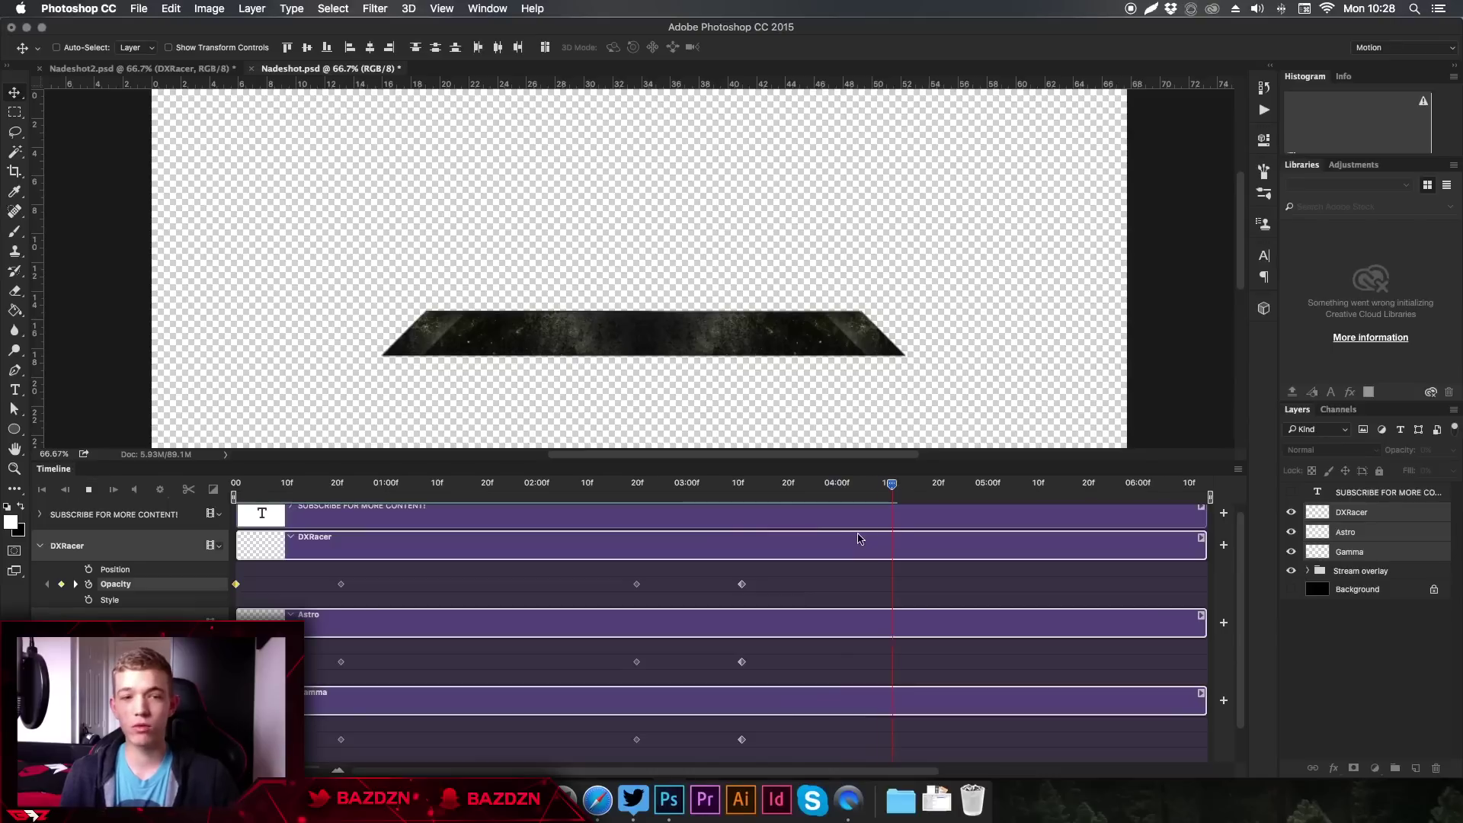
left_click(88, 491)
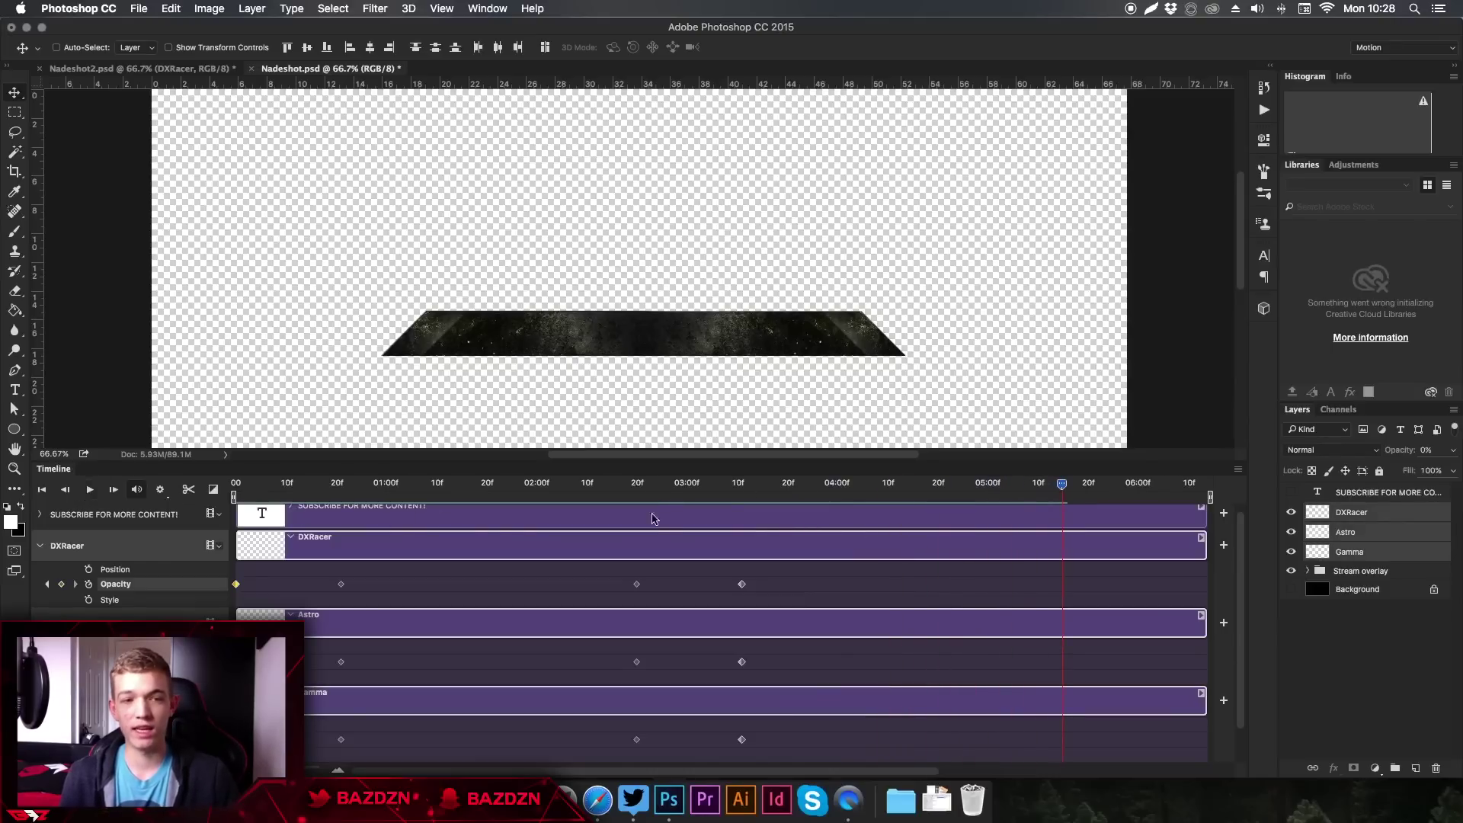
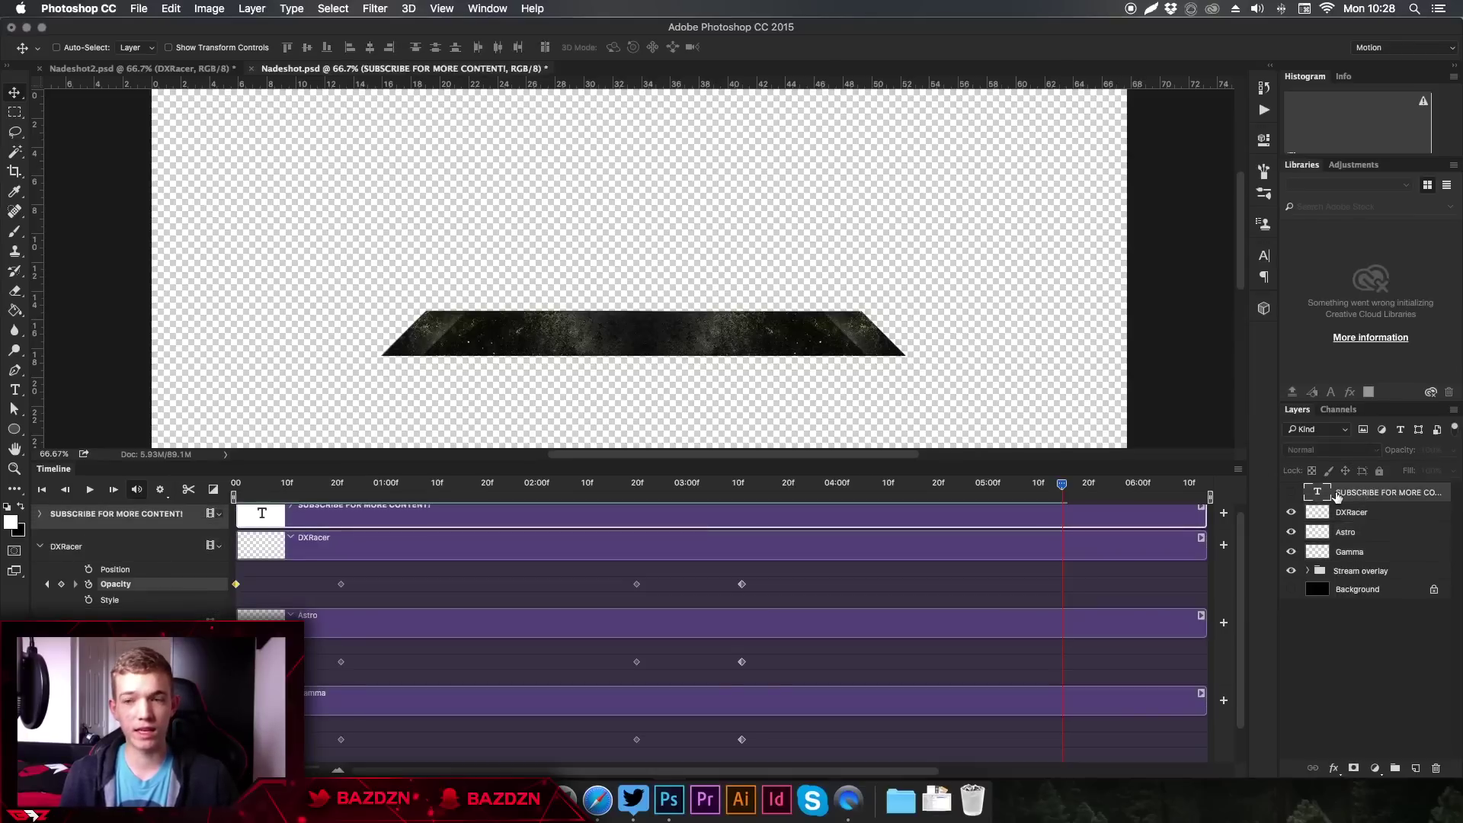
- Show the "SUBSCRIBE FOR MORE CONTENT!" text layer and expand its track's animatable properties
left_click(1291, 492)
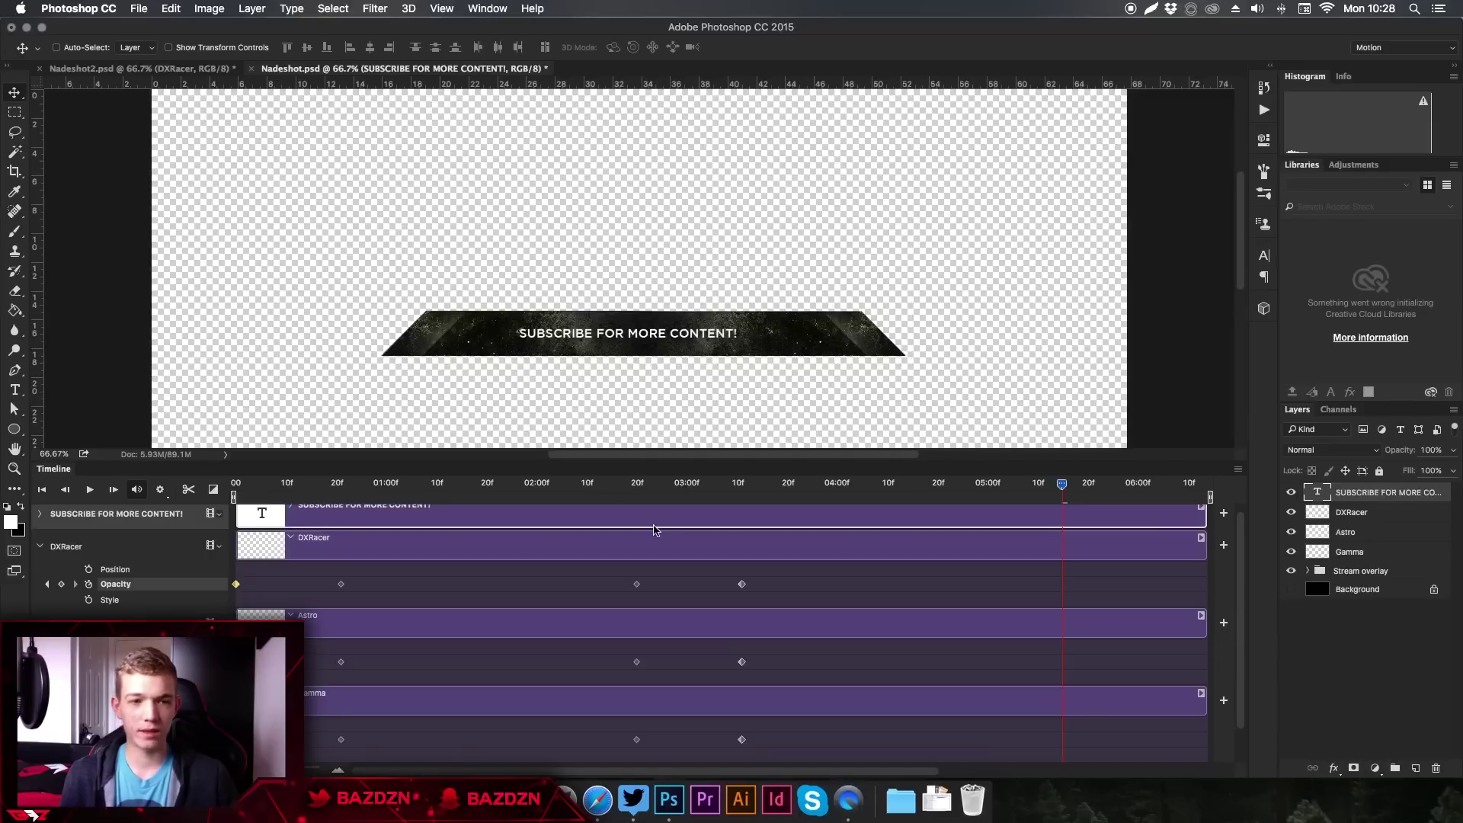
scroll(657, 531, "up", 1)
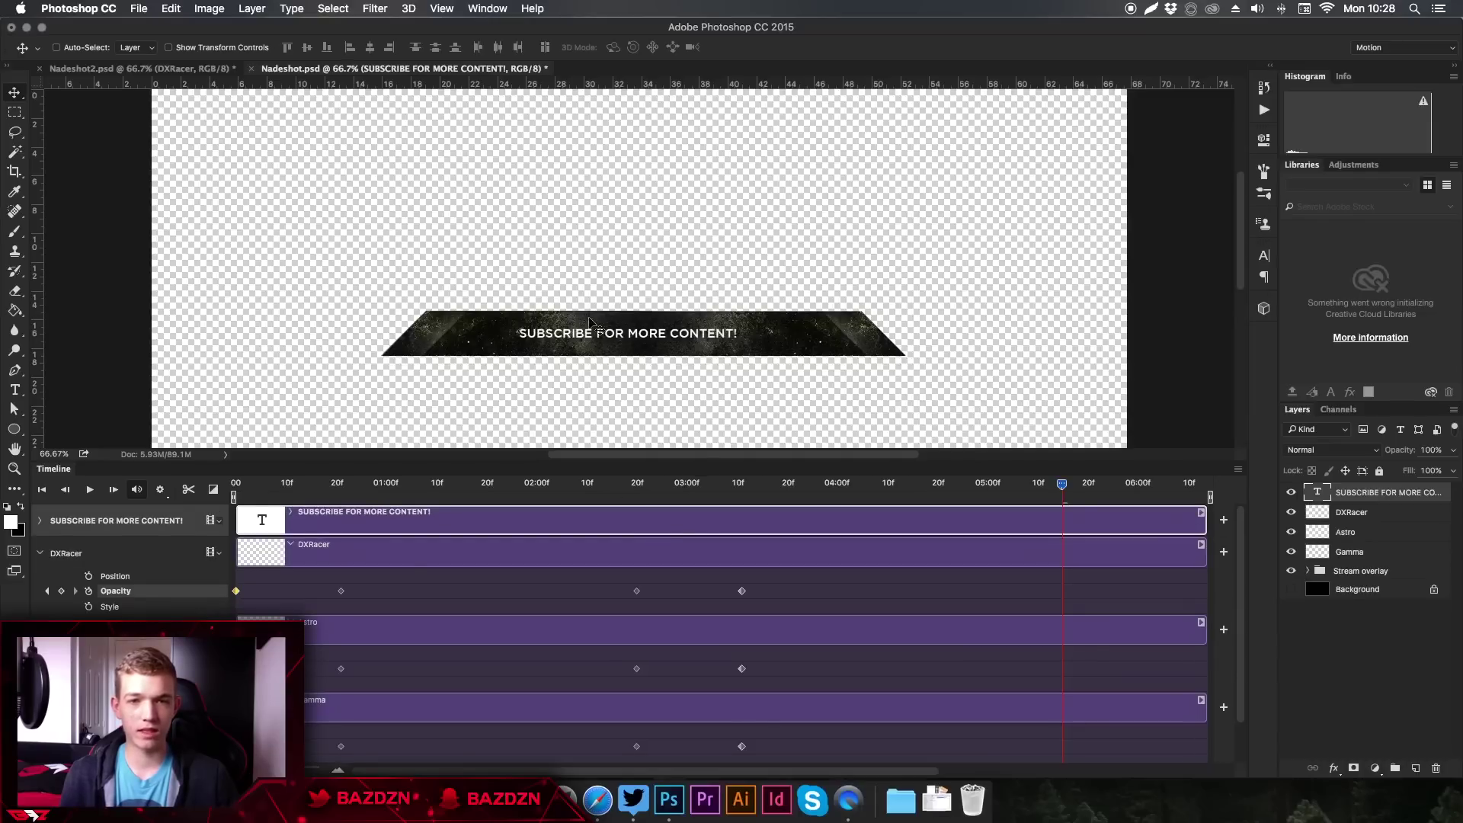
left_click(40, 521)
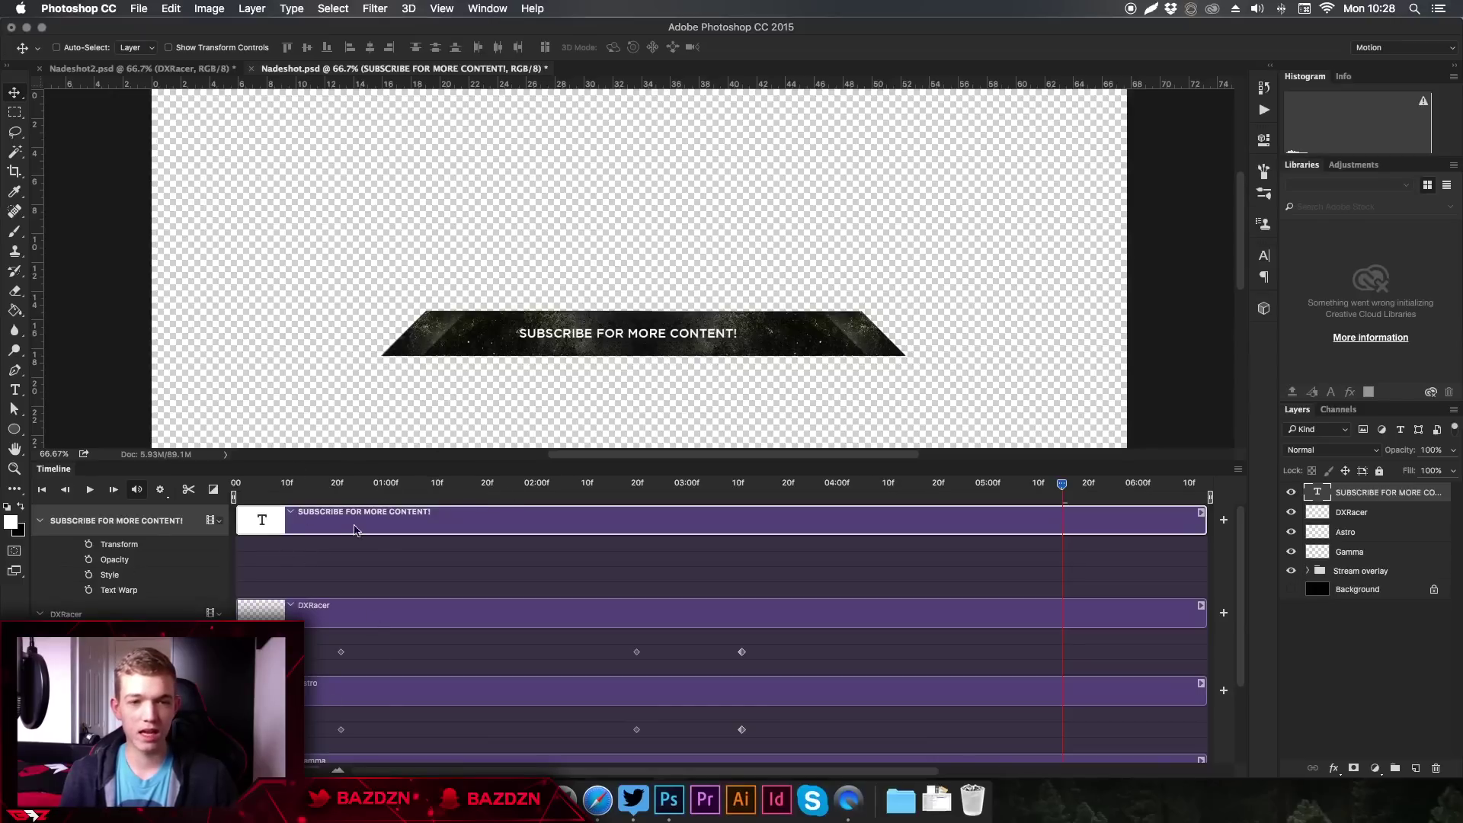
- Enable opacity keyframing on the "SUBSCRIBE FOR MORE CONTENT!" layer at about 03:10f and set that keyframe to 0% opacity
left_click_drag(677, 480, 621, 483)
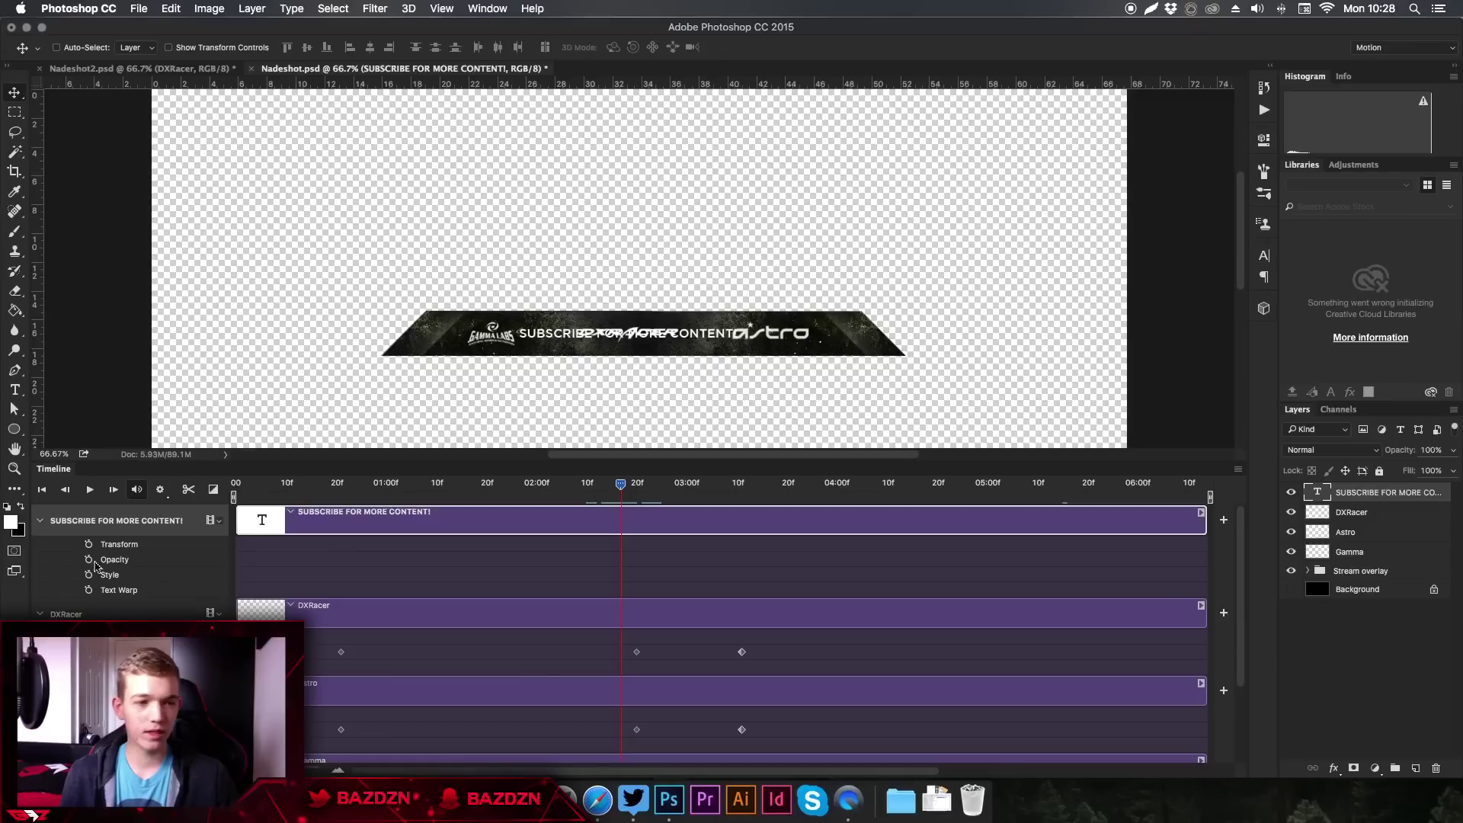
left_click(741, 484)
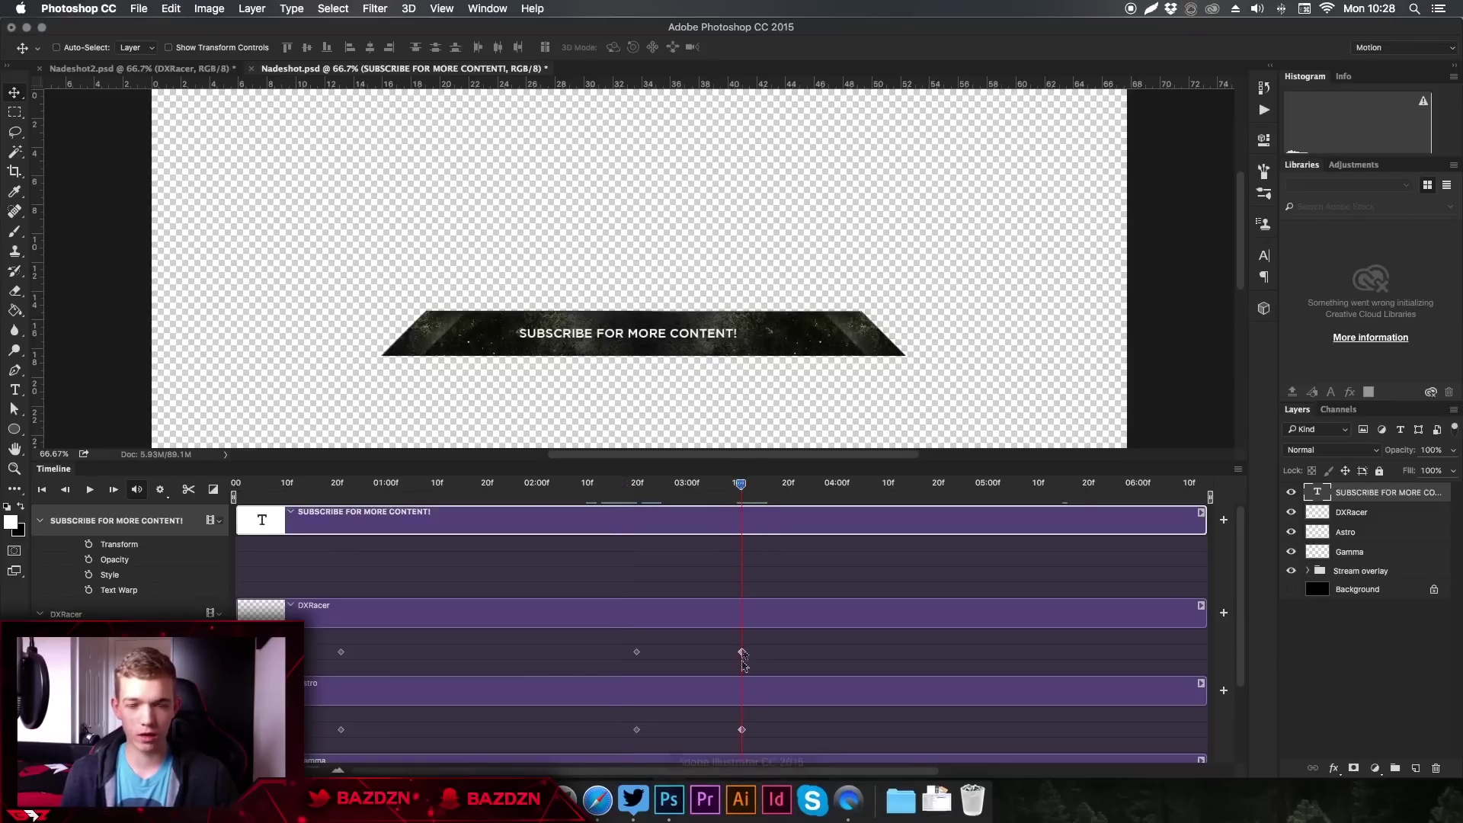
left_click(89, 559)
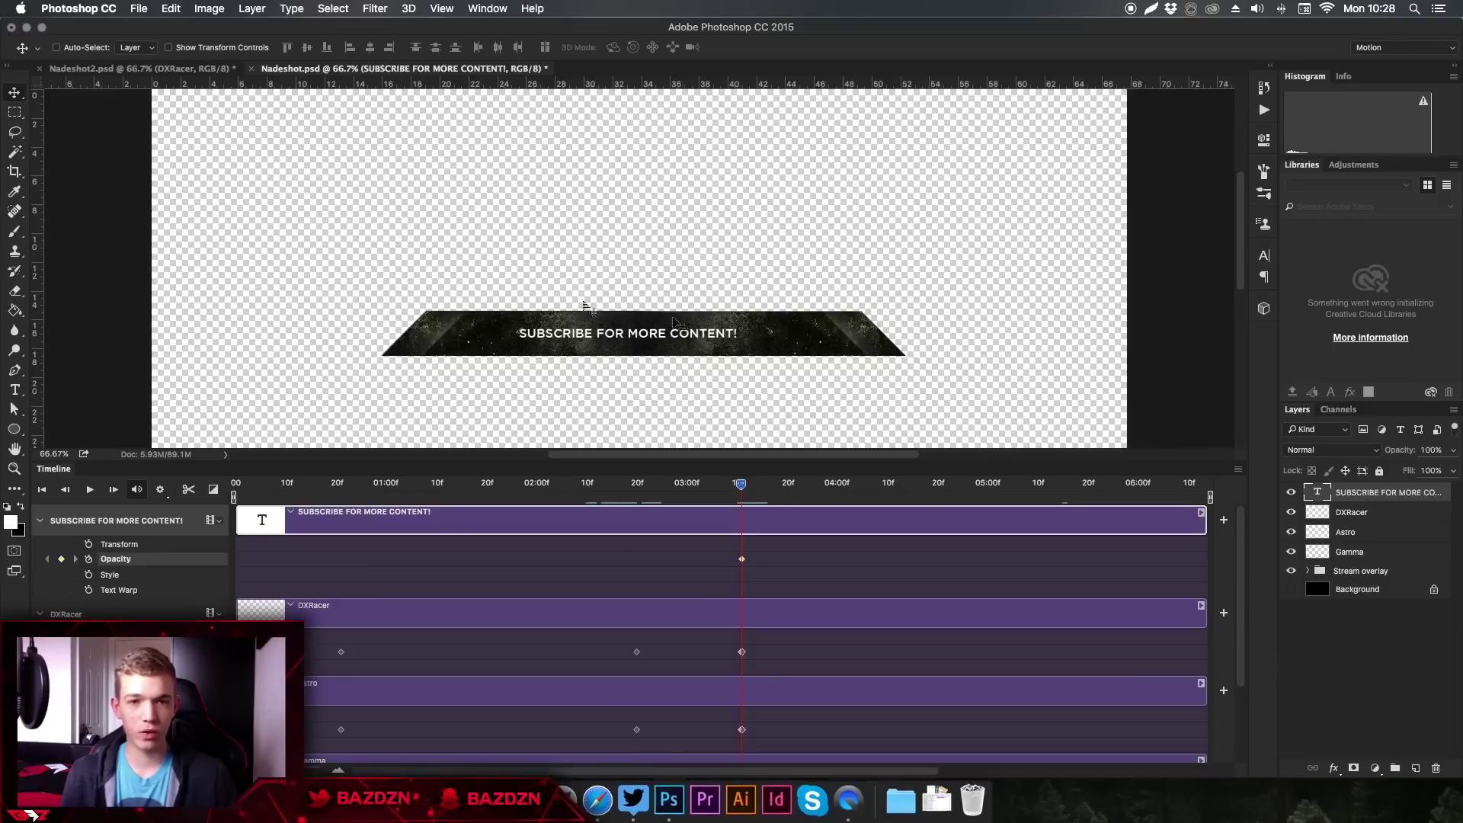
left_click(1453, 450)
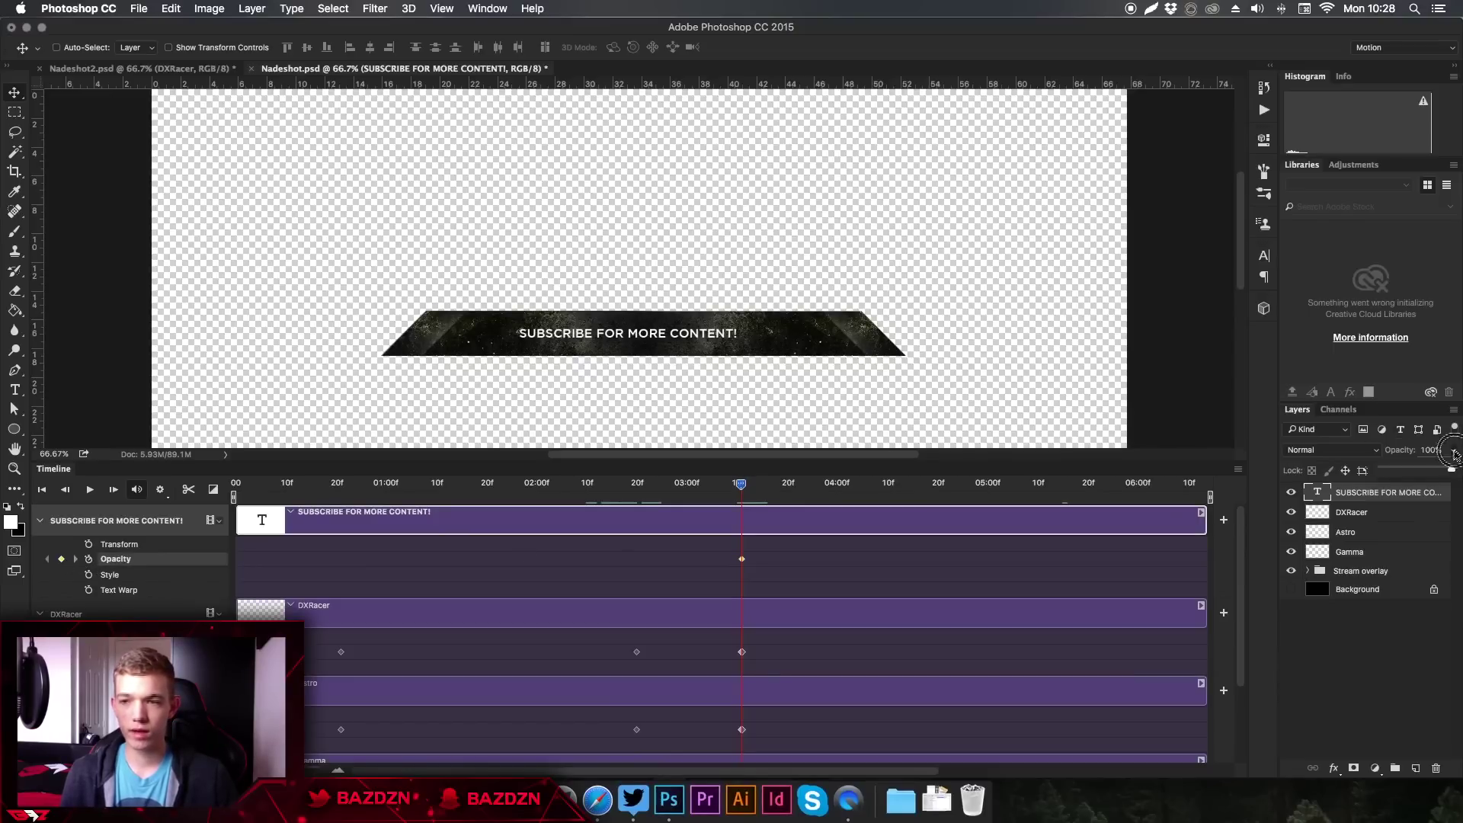
left_click_drag(1429, 467, 1361, 477)
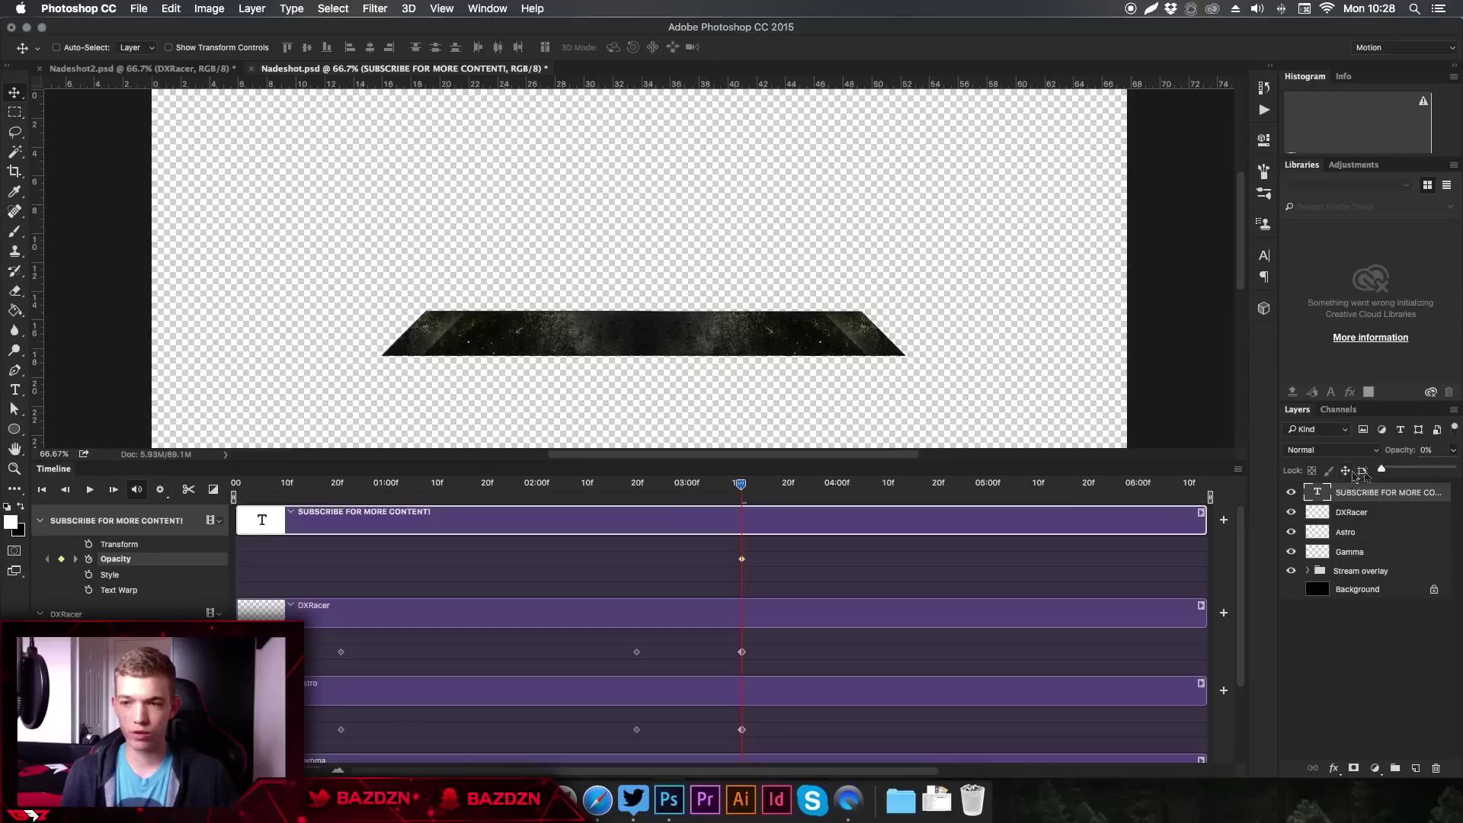
left_click(1386, 494)
- Complete the text layer's fade-in by keyframing full opacity at 04:00f
left_click(568, 496)
left_click(523, 484)
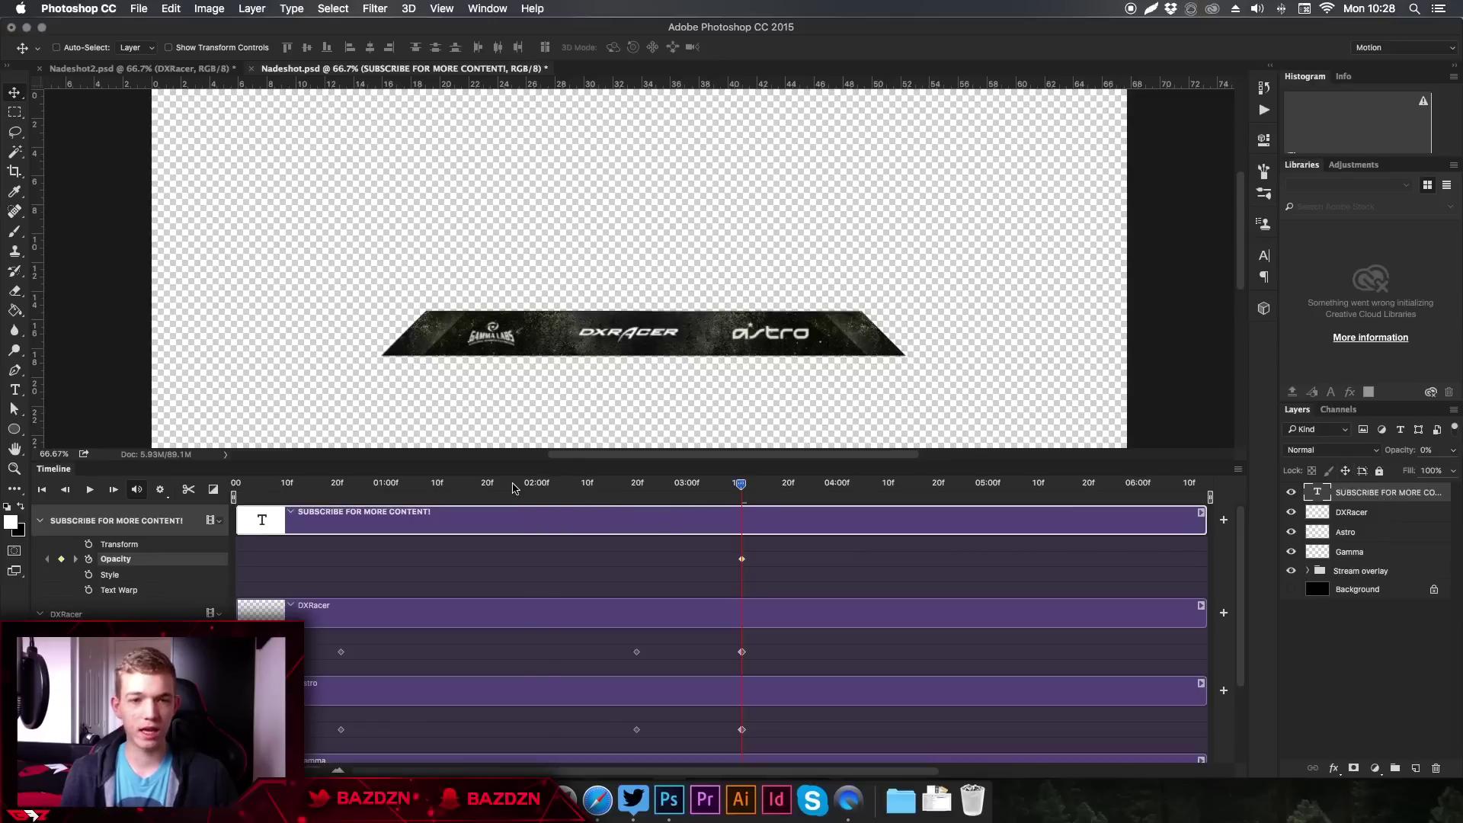
left_click(450, 485)
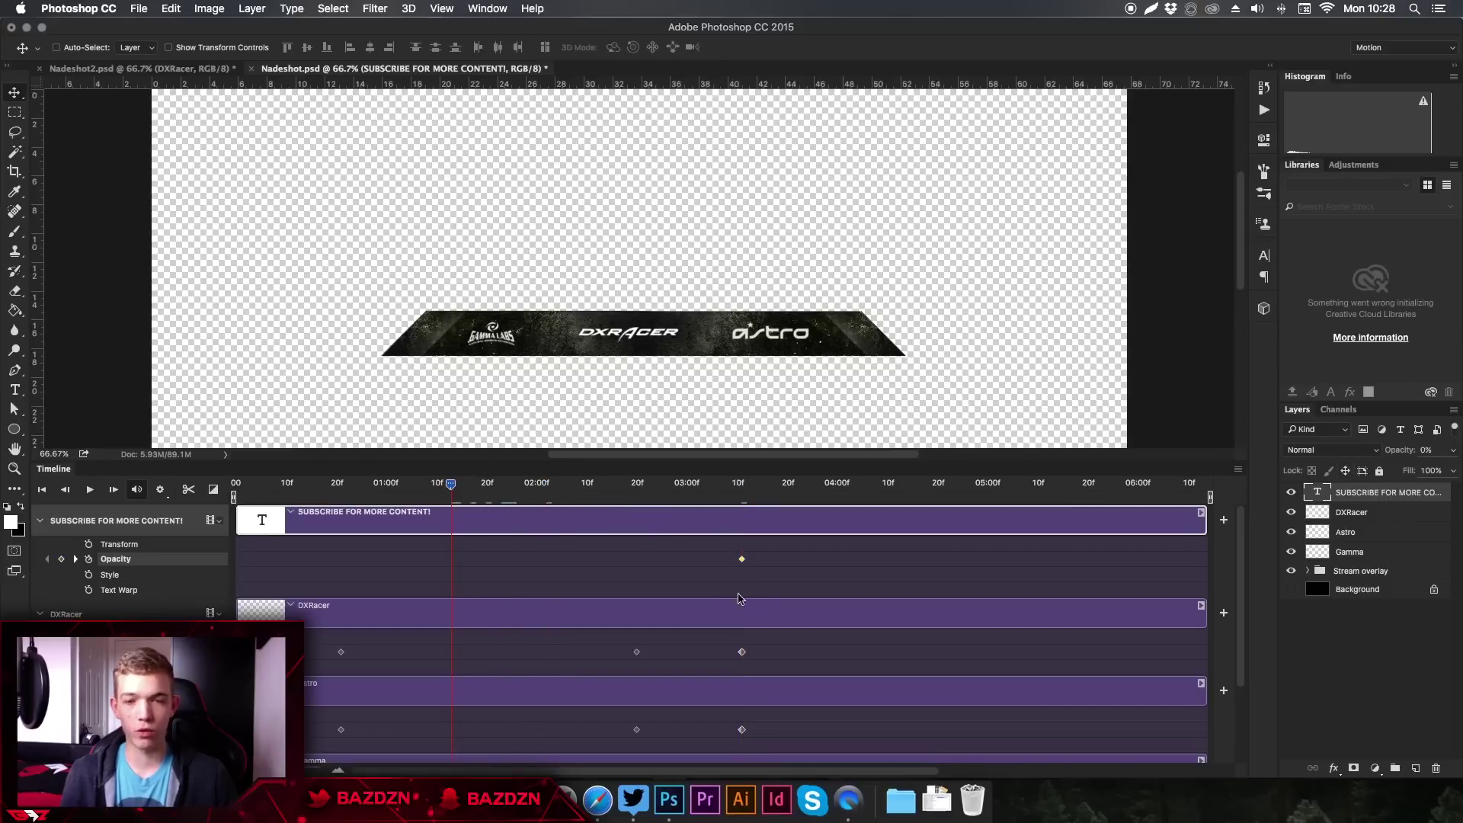
left_click(741, 485)
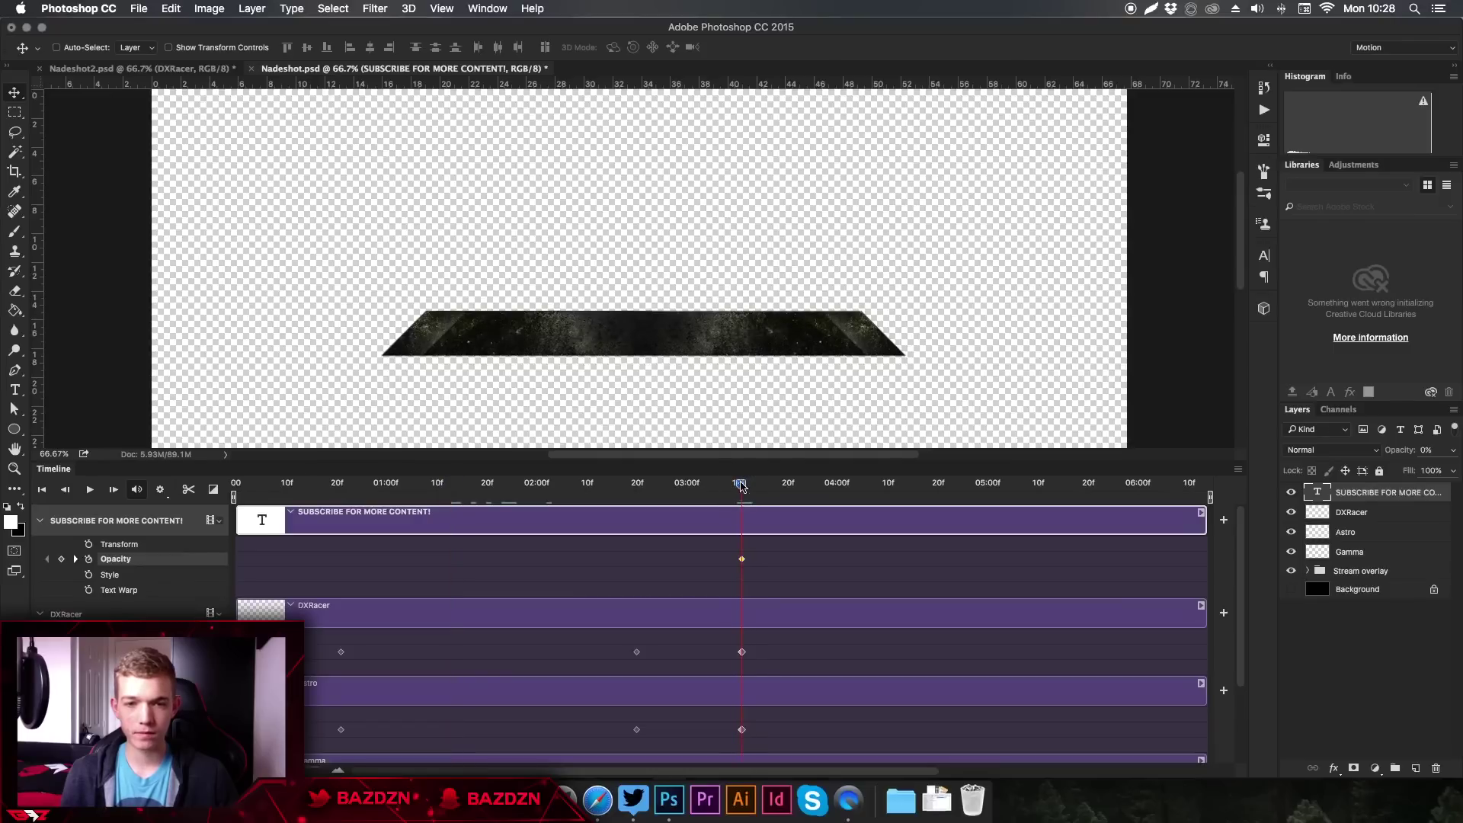
left_click_drag(741, 485, 837, 480)
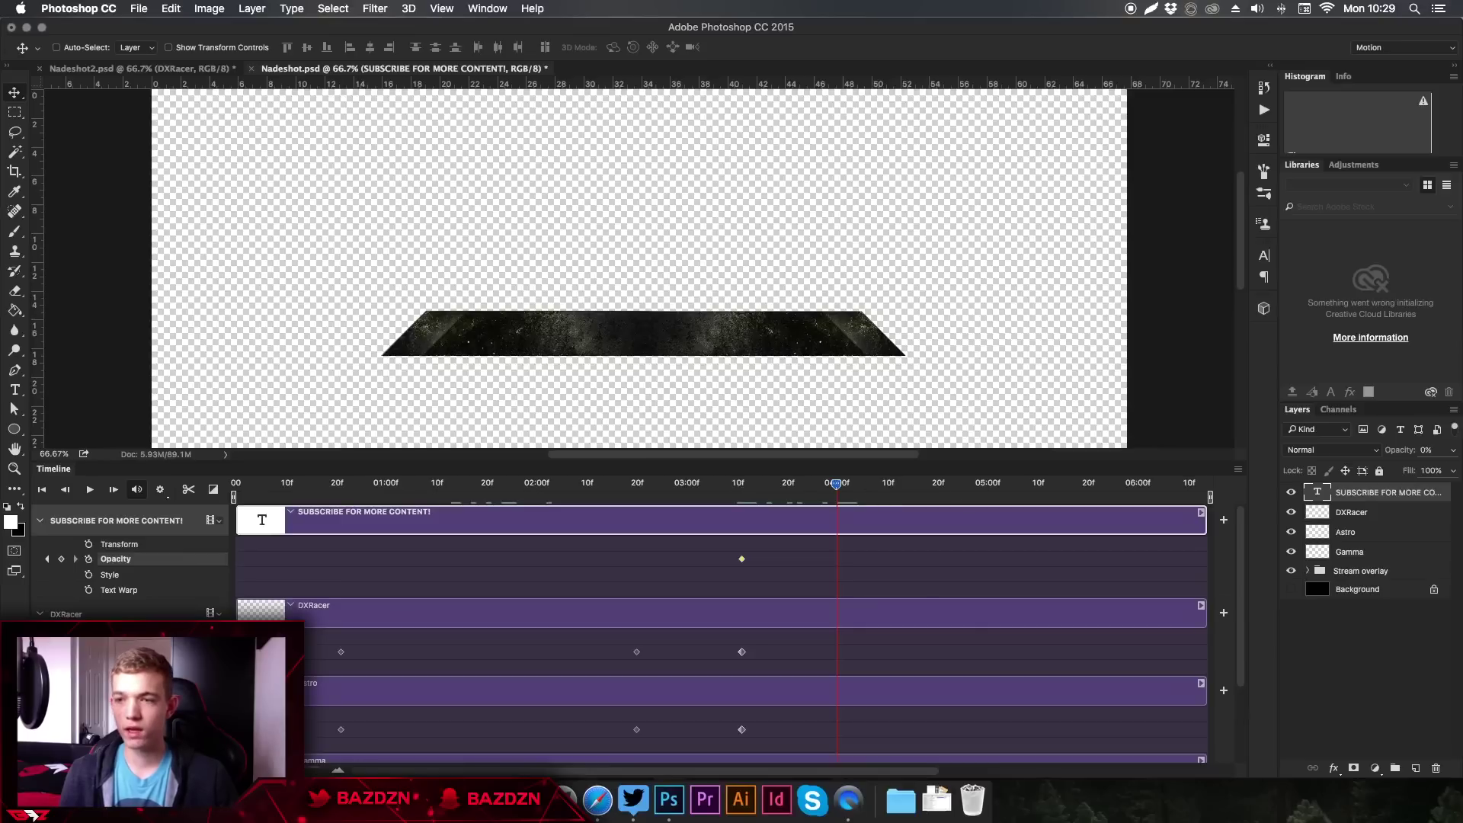
left_click(1453, 449)
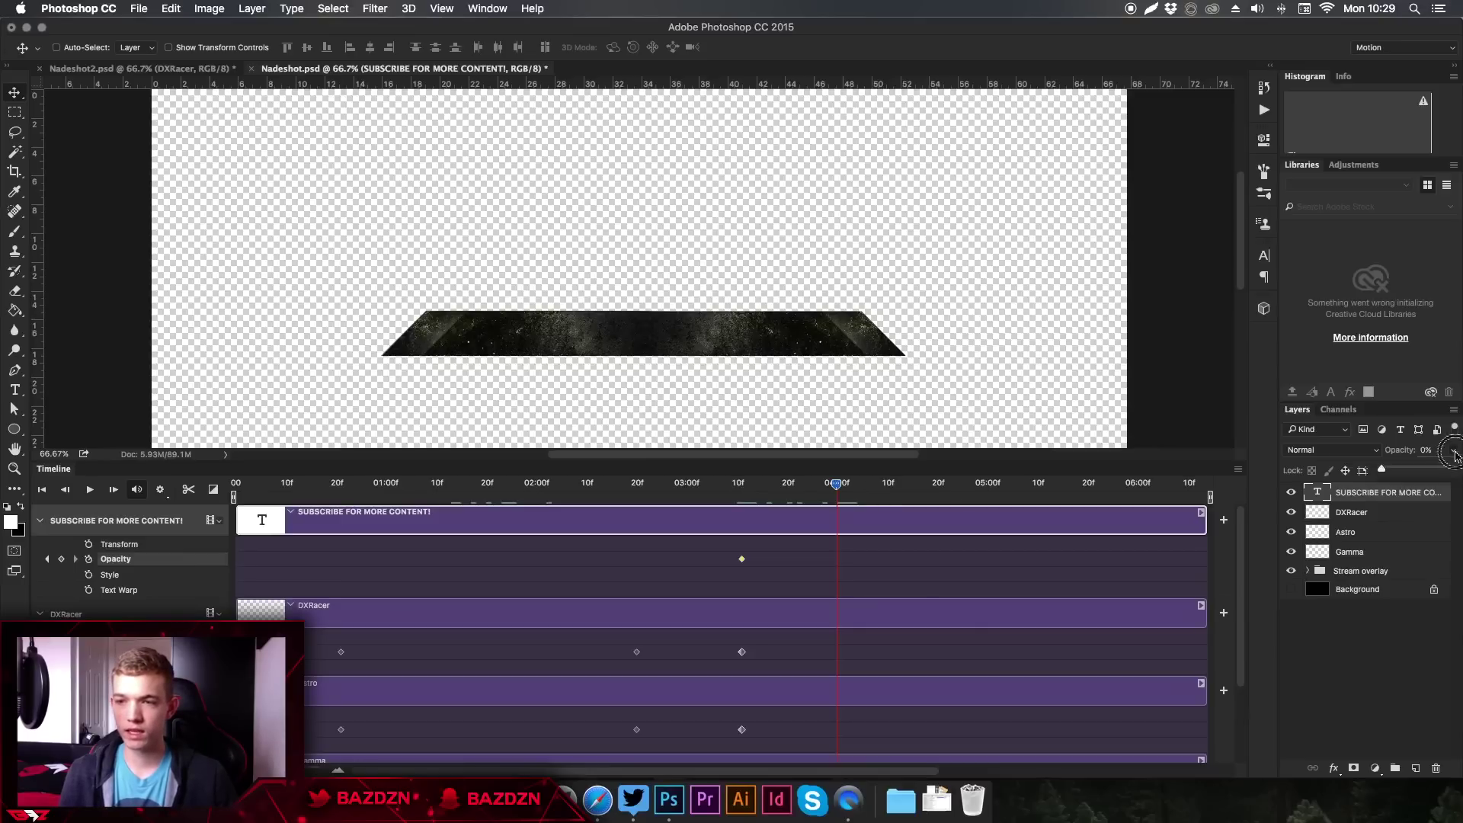
left_click_drag(1438, 470, 1452, 468)
- Play the timeline from the start to check the logos fading out and the text fading in
left_click_drag(773, 486, 223, 481)
left_click(91, 490)
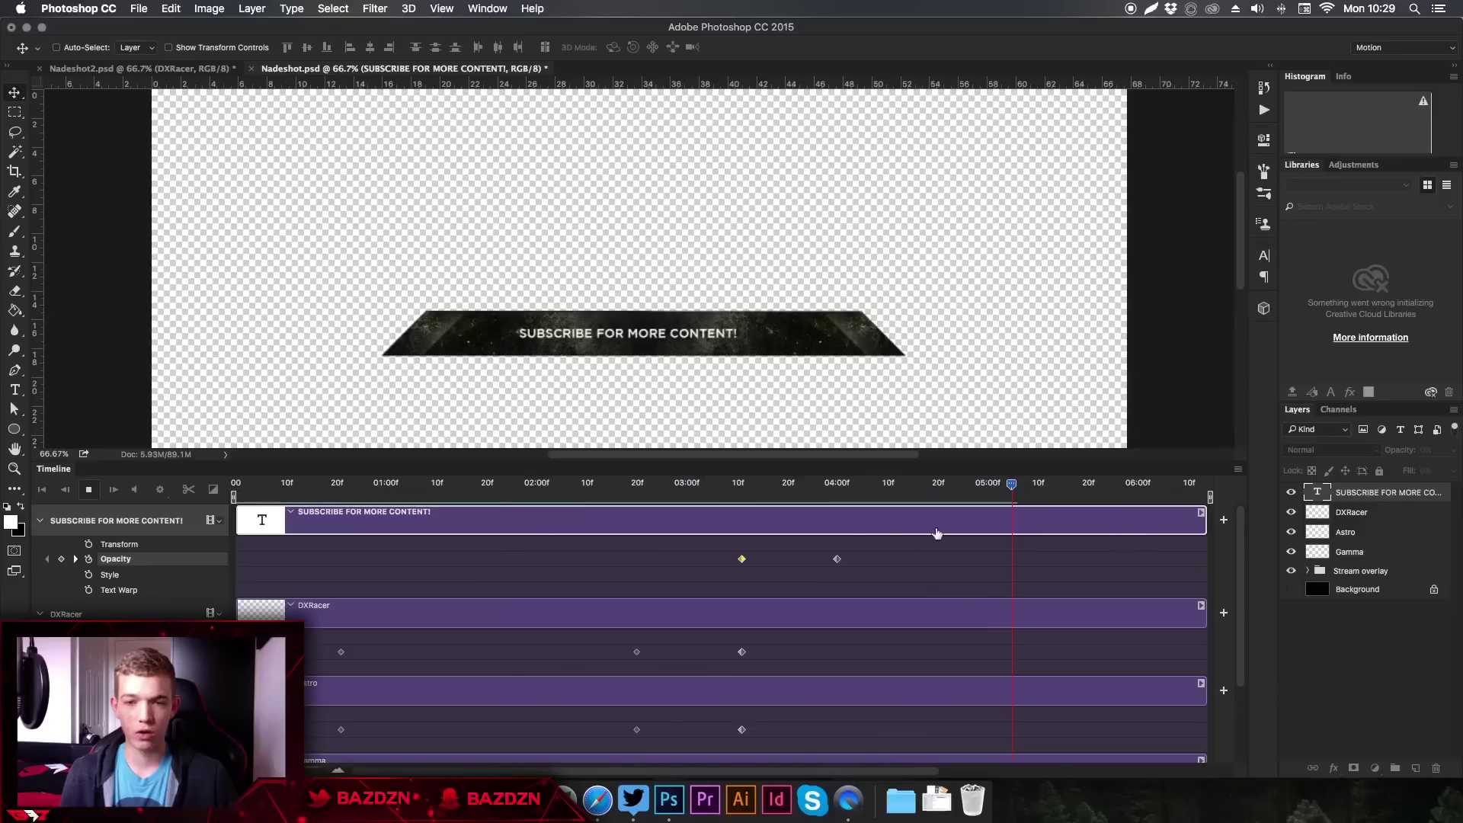
scroll(829, 534, "right", 5)
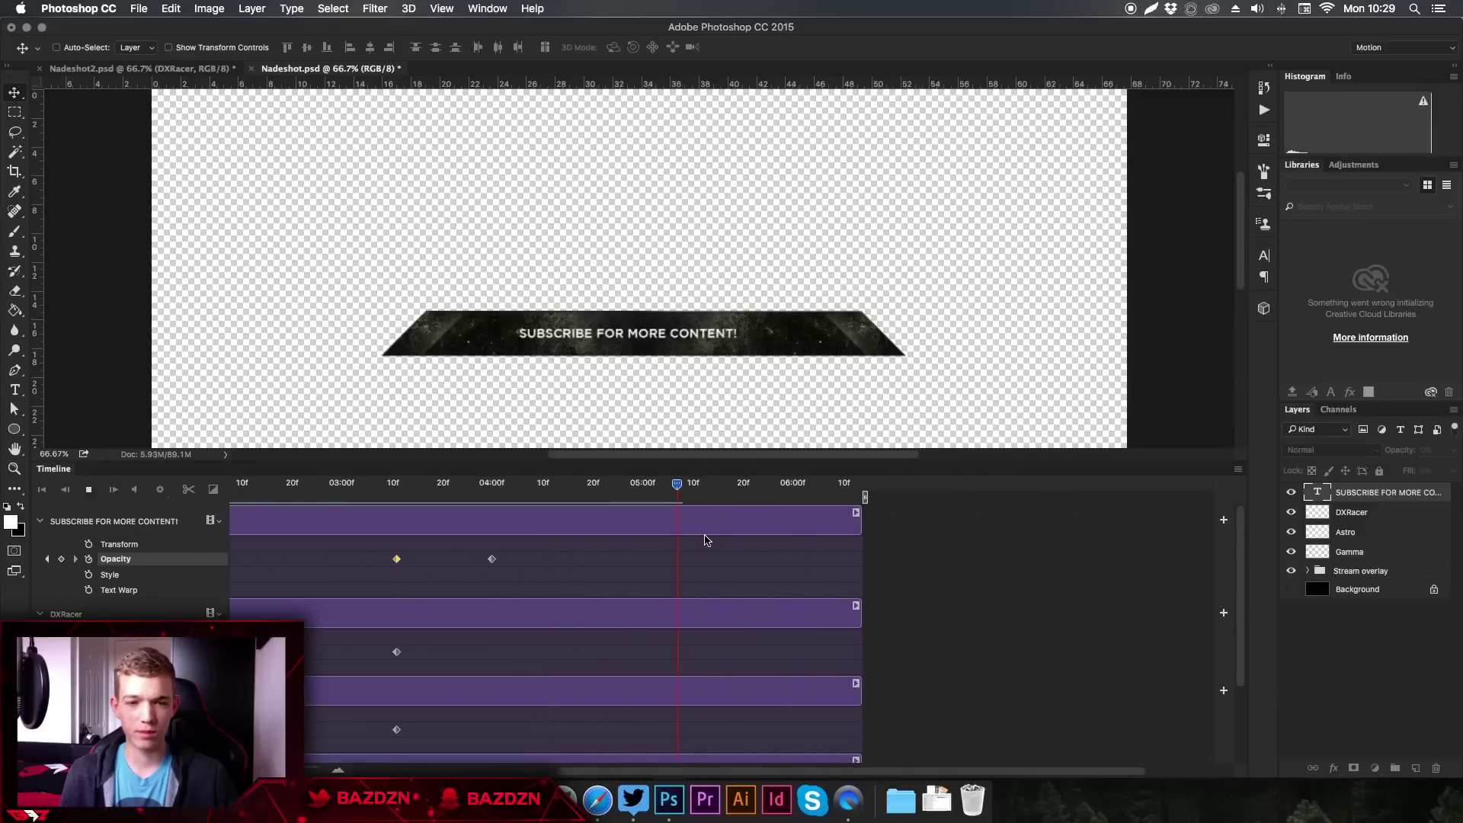
left_click(89, 492)
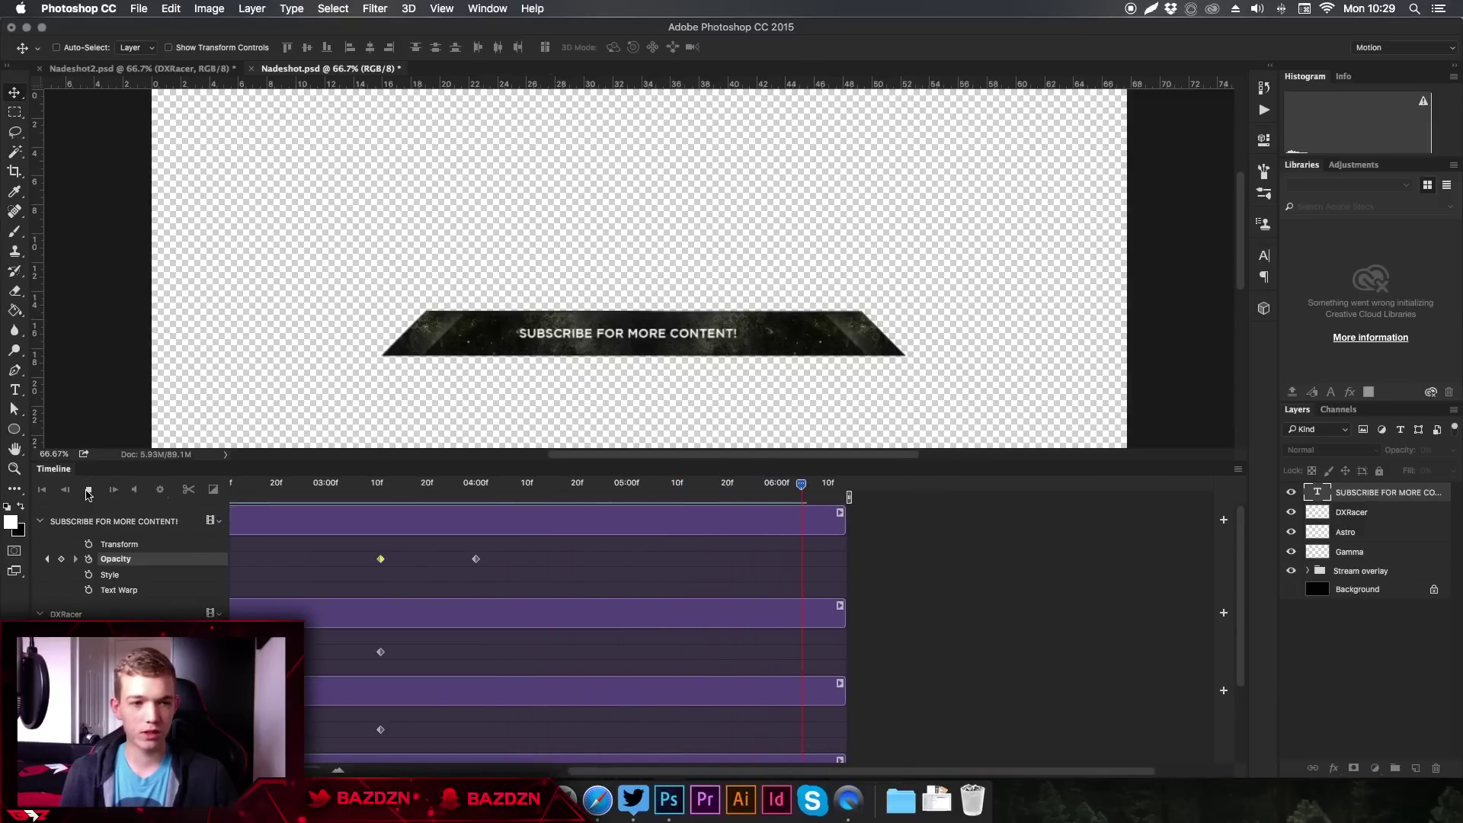
- Extend the text, DXRacer, Astro and Gamma tracks so they all end at about 07:24f
left_click_drag(843, 527, 1046, 522)
left_click_drag(843, 621, 1046, 613)
left_click_drag(846, 696, 1045, 690)
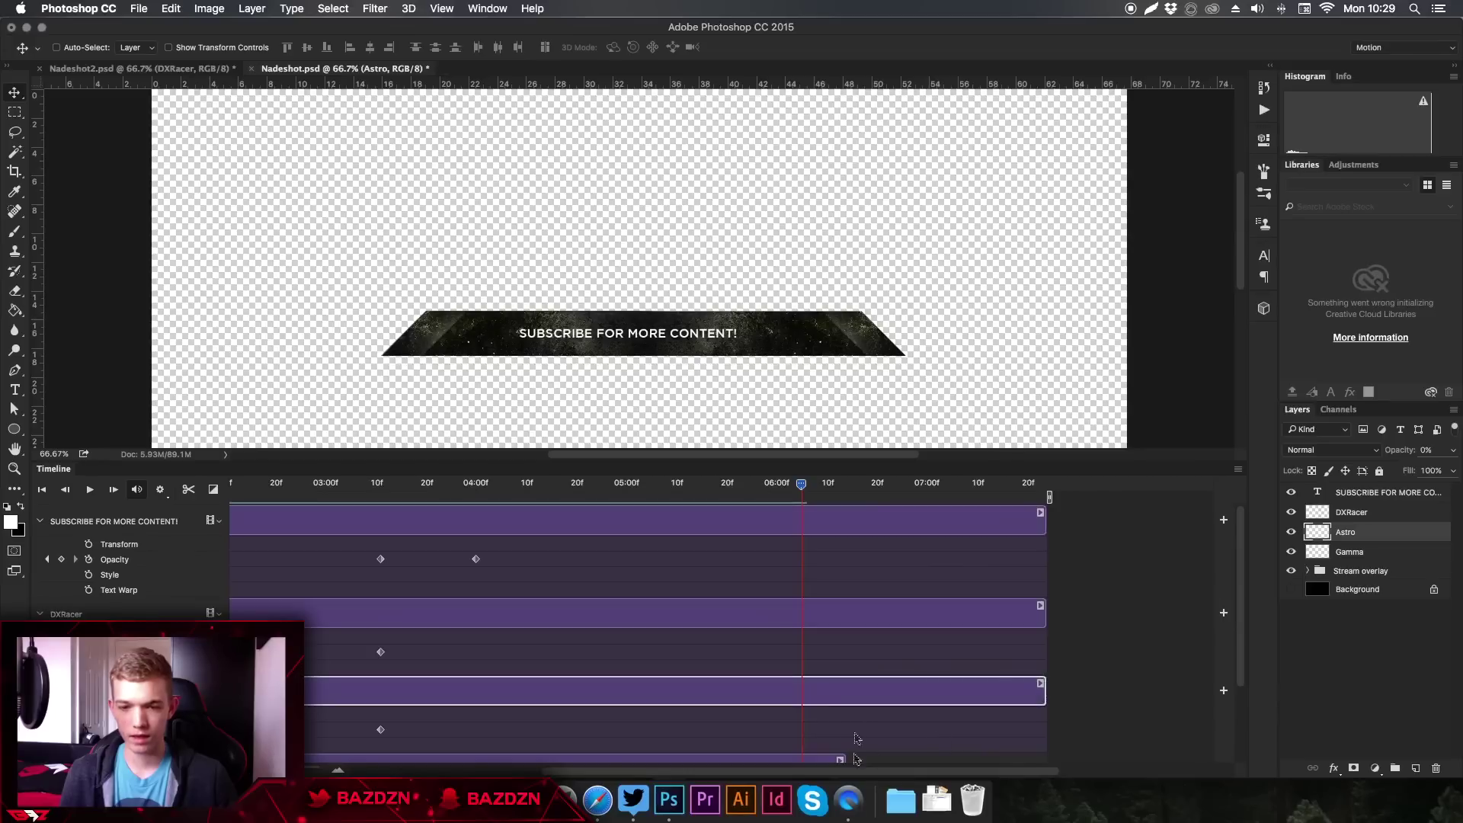
scroll(857, 739, "down", 2)
left_click_drag(841, 662, 1046, 661)
scroll(916, 589, "up", 2)
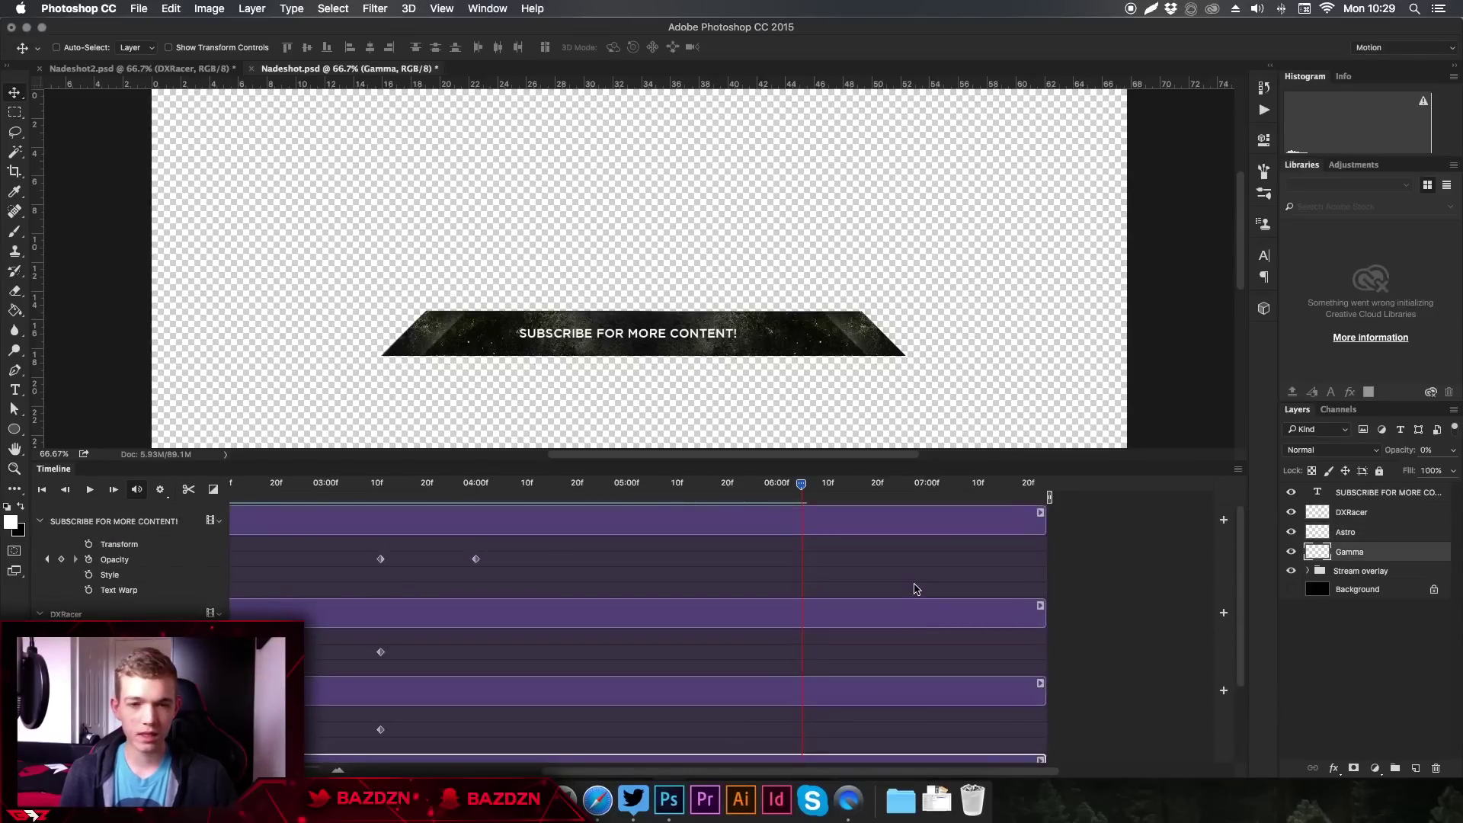
- Keyframe the "SUBSCRIBE FOR MORE CONTENT!" layer at 0% opacity at 07:00f
scroll(915, 589, "up", 1)
scroll(465, 554, "left", 3)
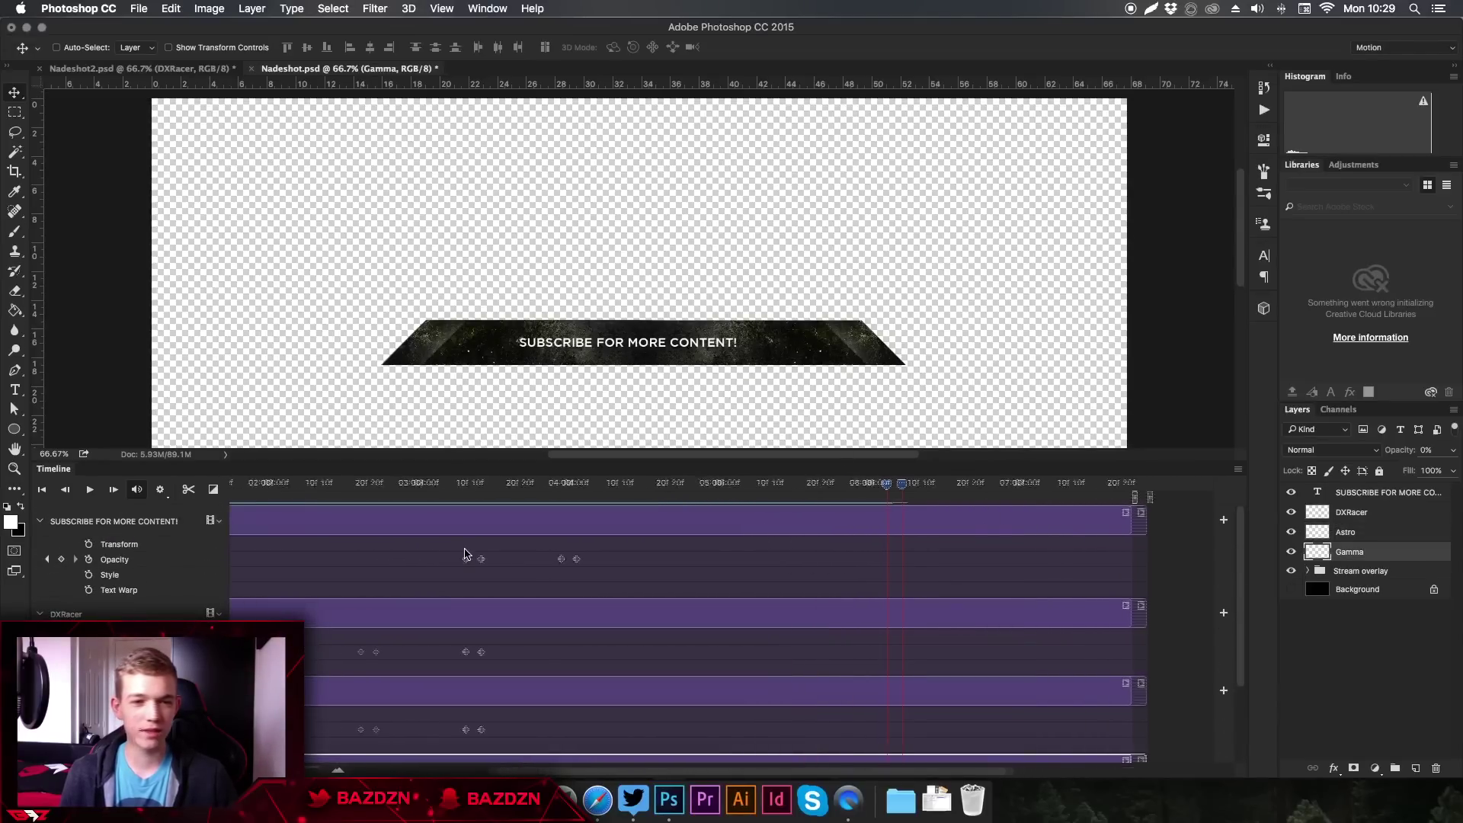
left_click(931, 485)
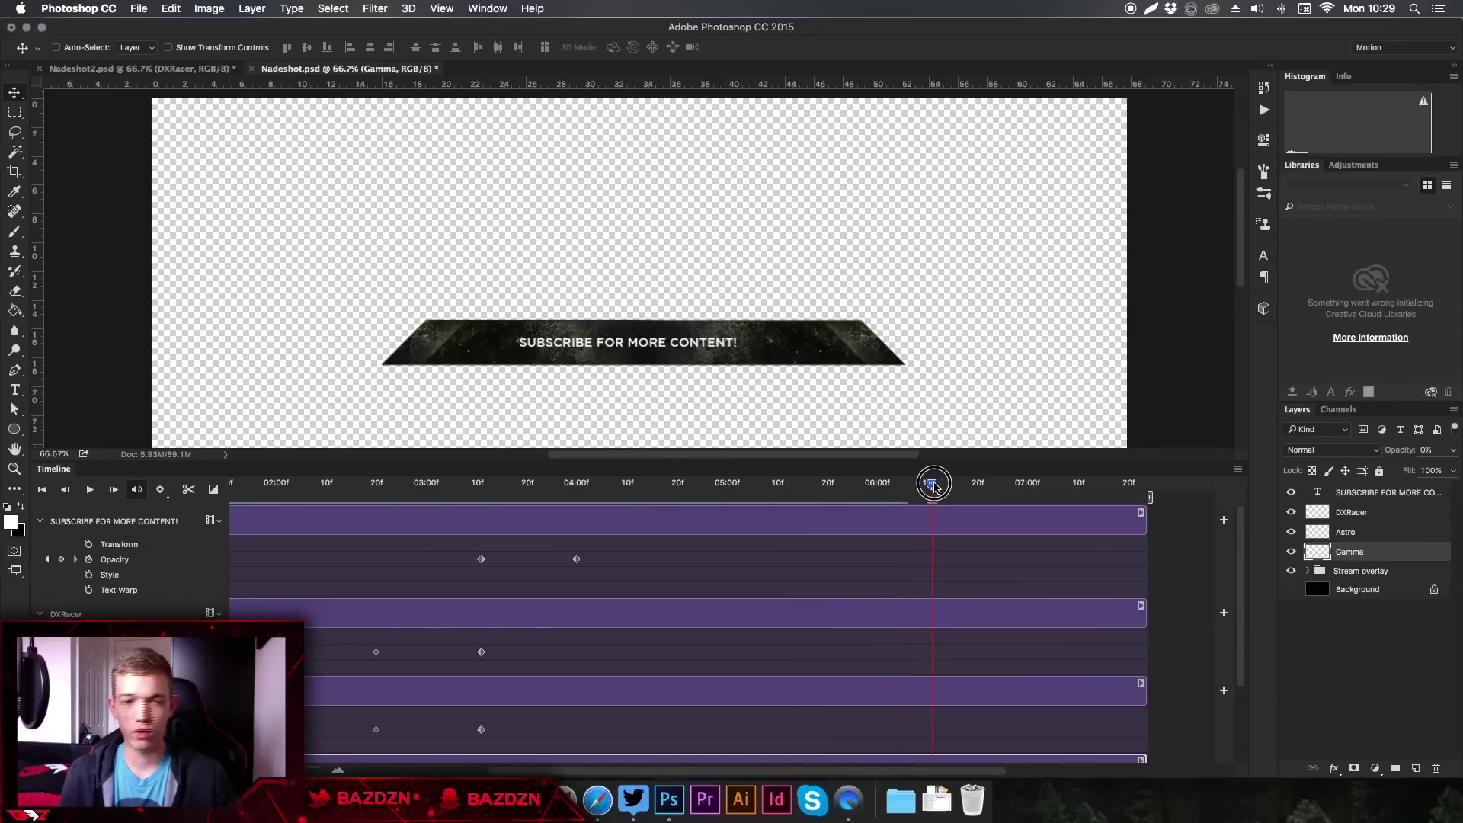
left_click_drag(931, 484, 918, 487)
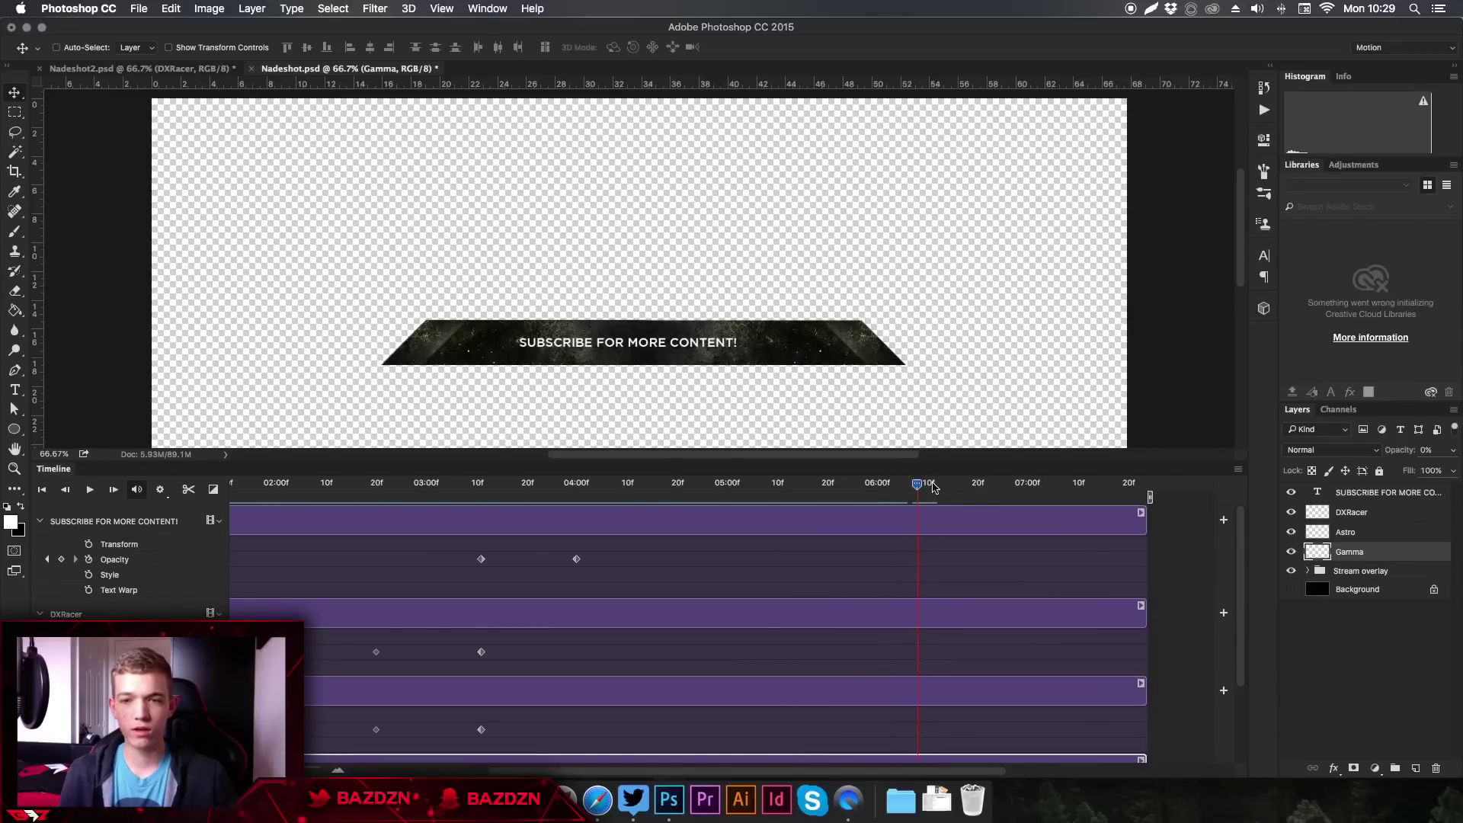
left_click(928, 485)
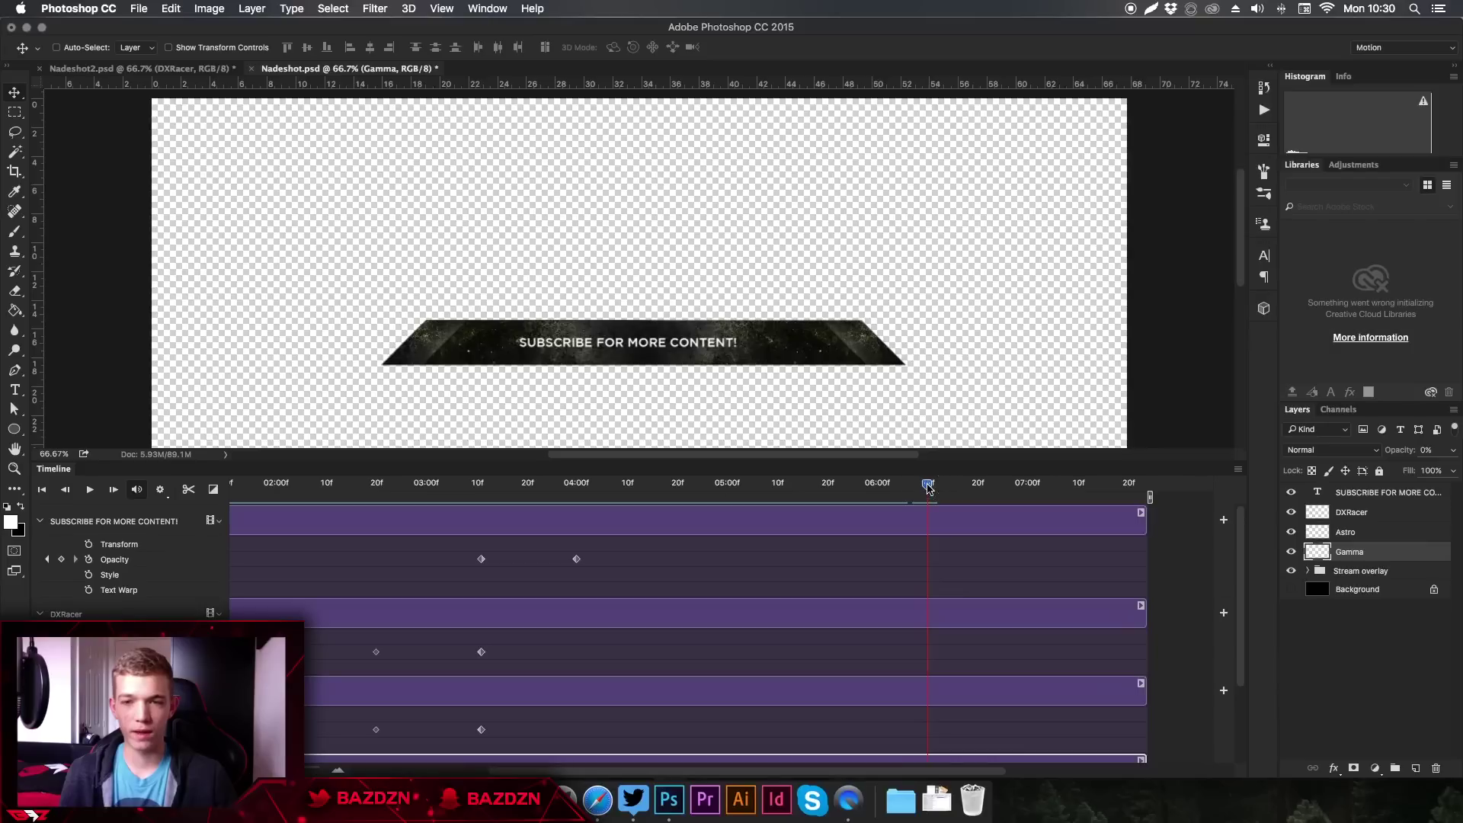
left_click(1027, 485)
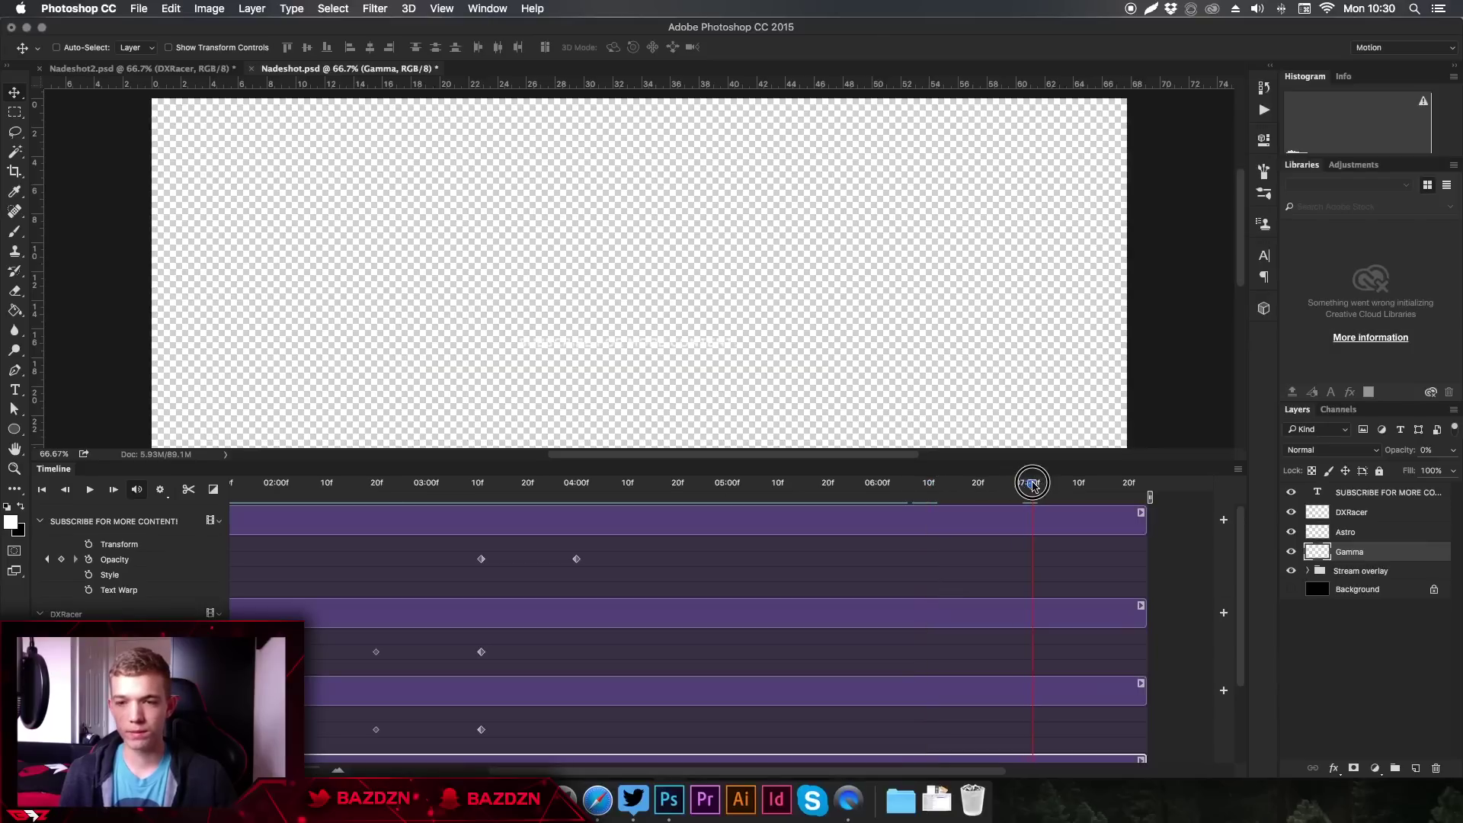
left_click(1385, 493)
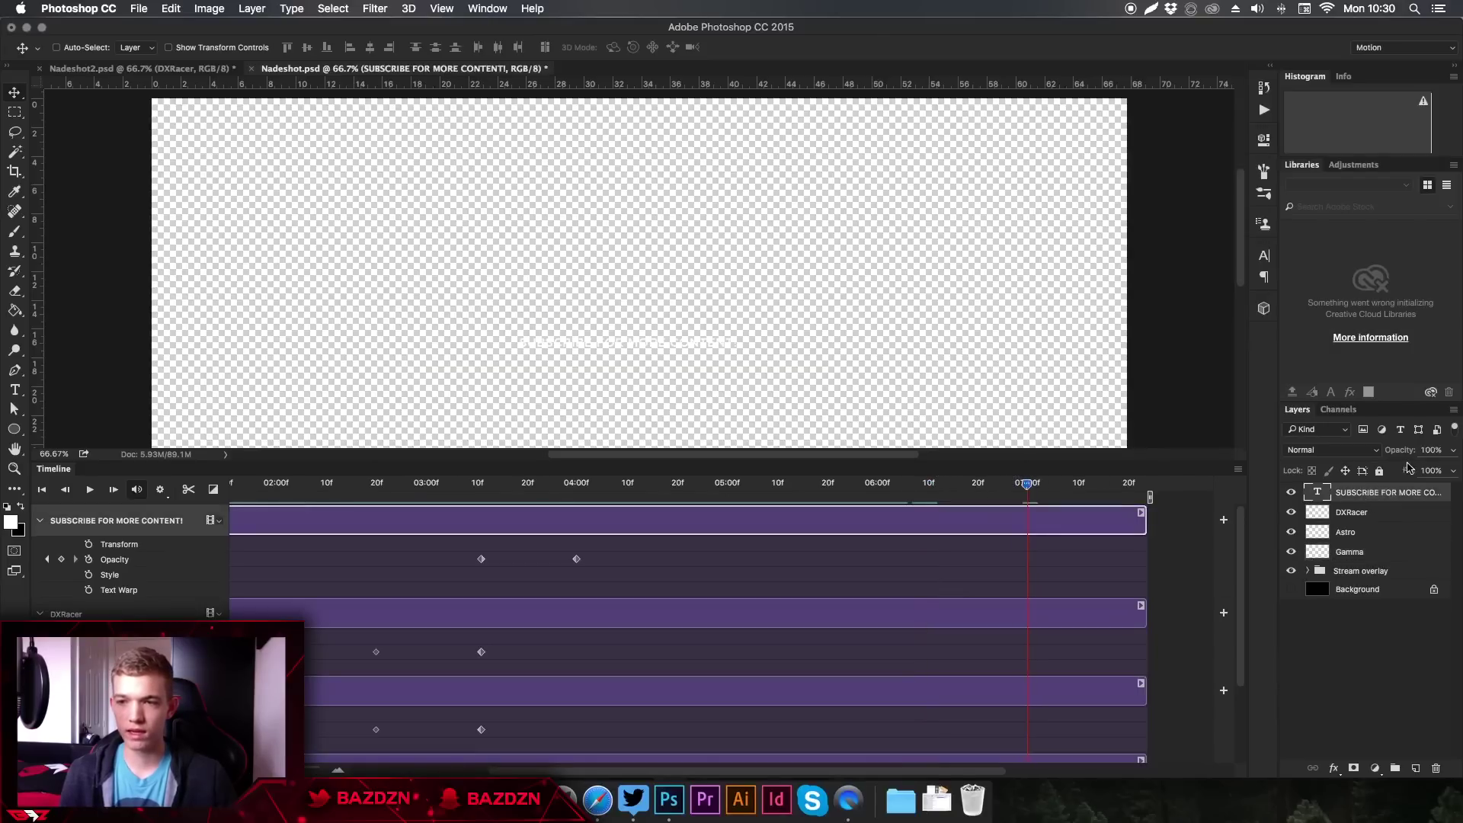
left_click(1453, 454)
left_click_drag(1444, 469, 1354, 476)
- Keyframe the text layer at 100% opacity at about 06:10f so its fade-out starts there
left_click_drag(1027, 486, 931, 485)
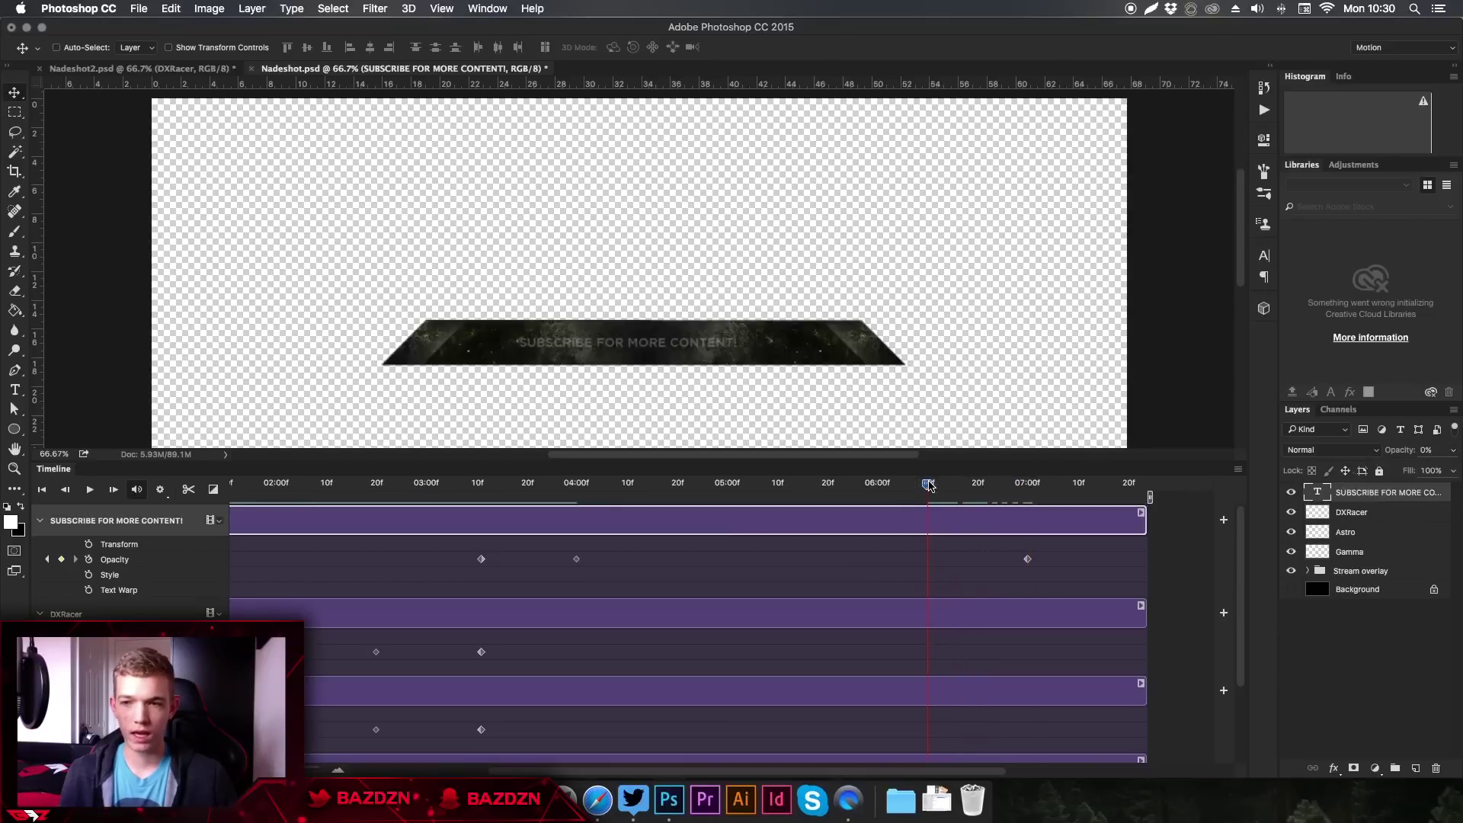
left_click(1453, 450)
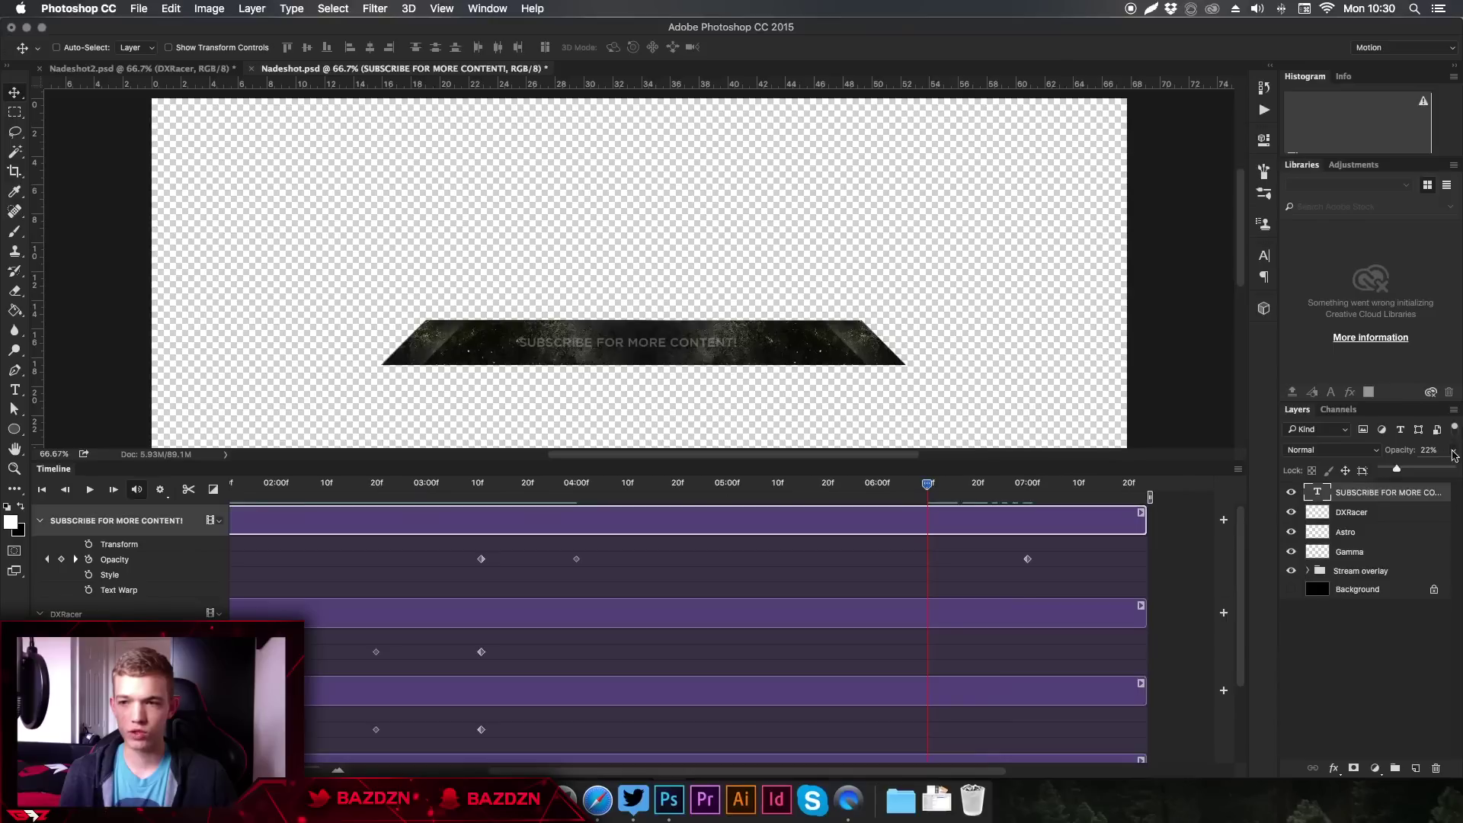
left_click_drag(1427, 467, 1457, 467)
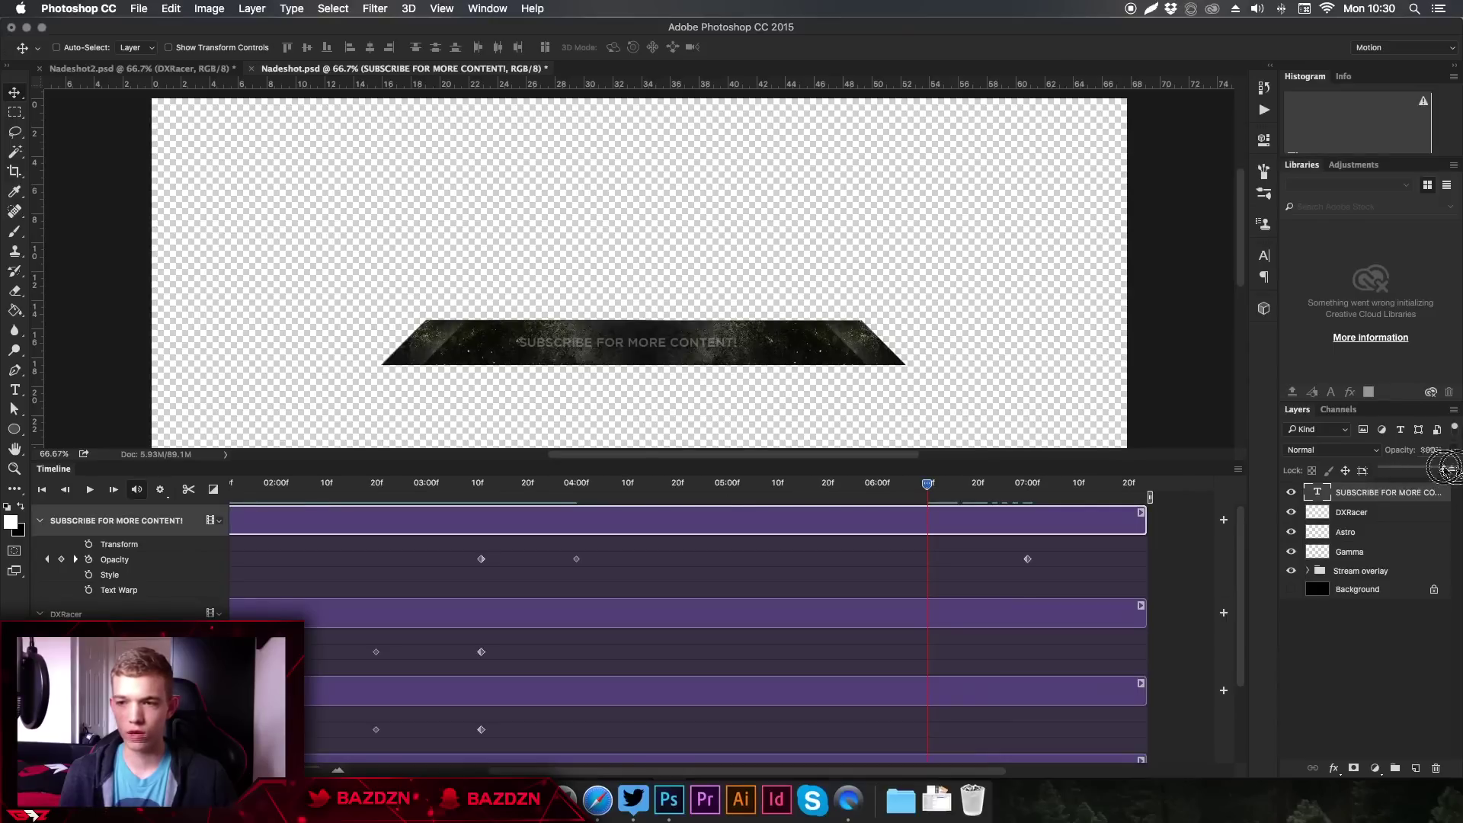
- Play the whole timeline from the start to review the logo and text fades
left_click_drag(999, 487, 156, 483)
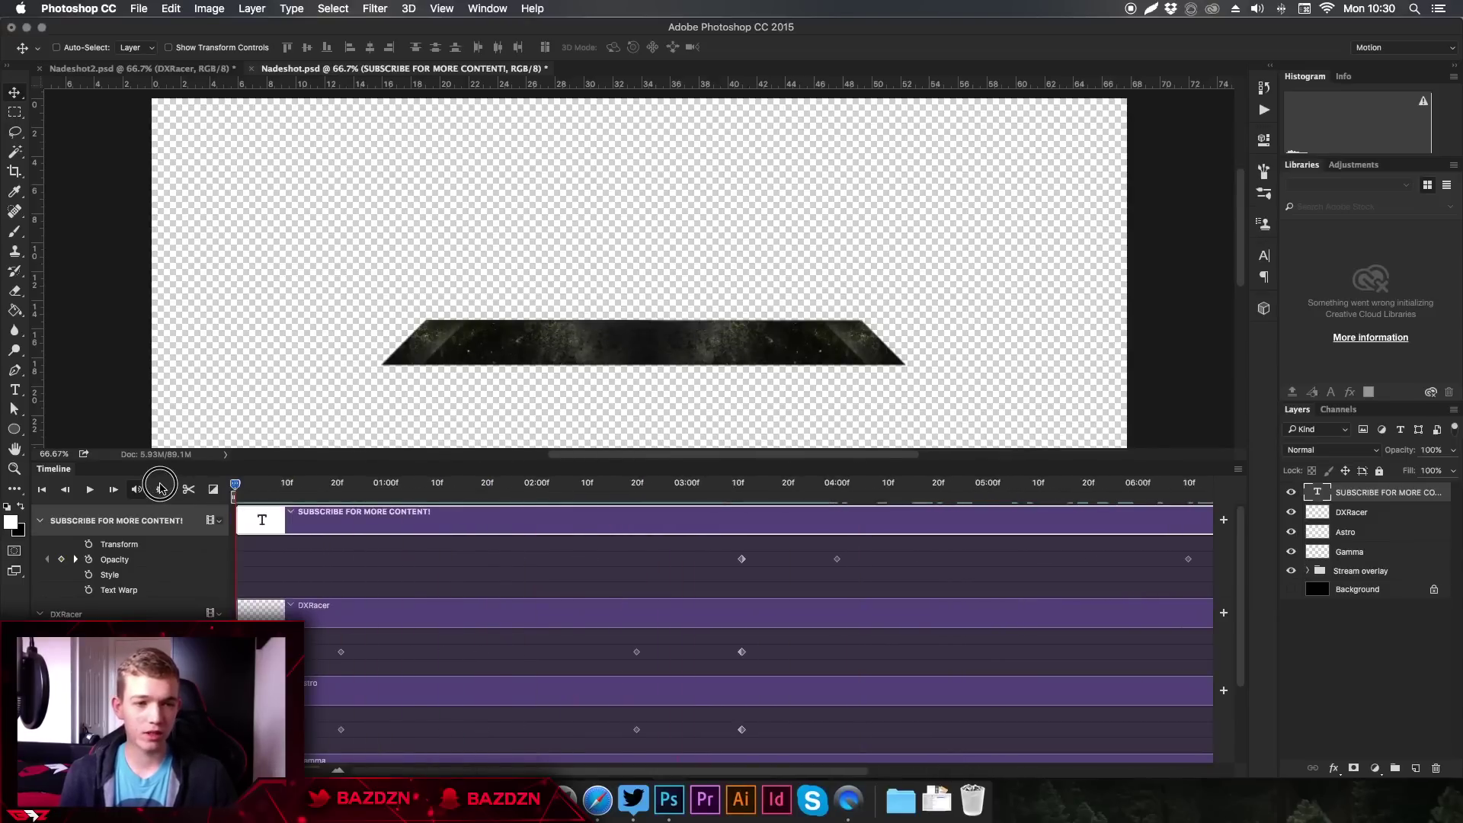
left_click(88, 492)
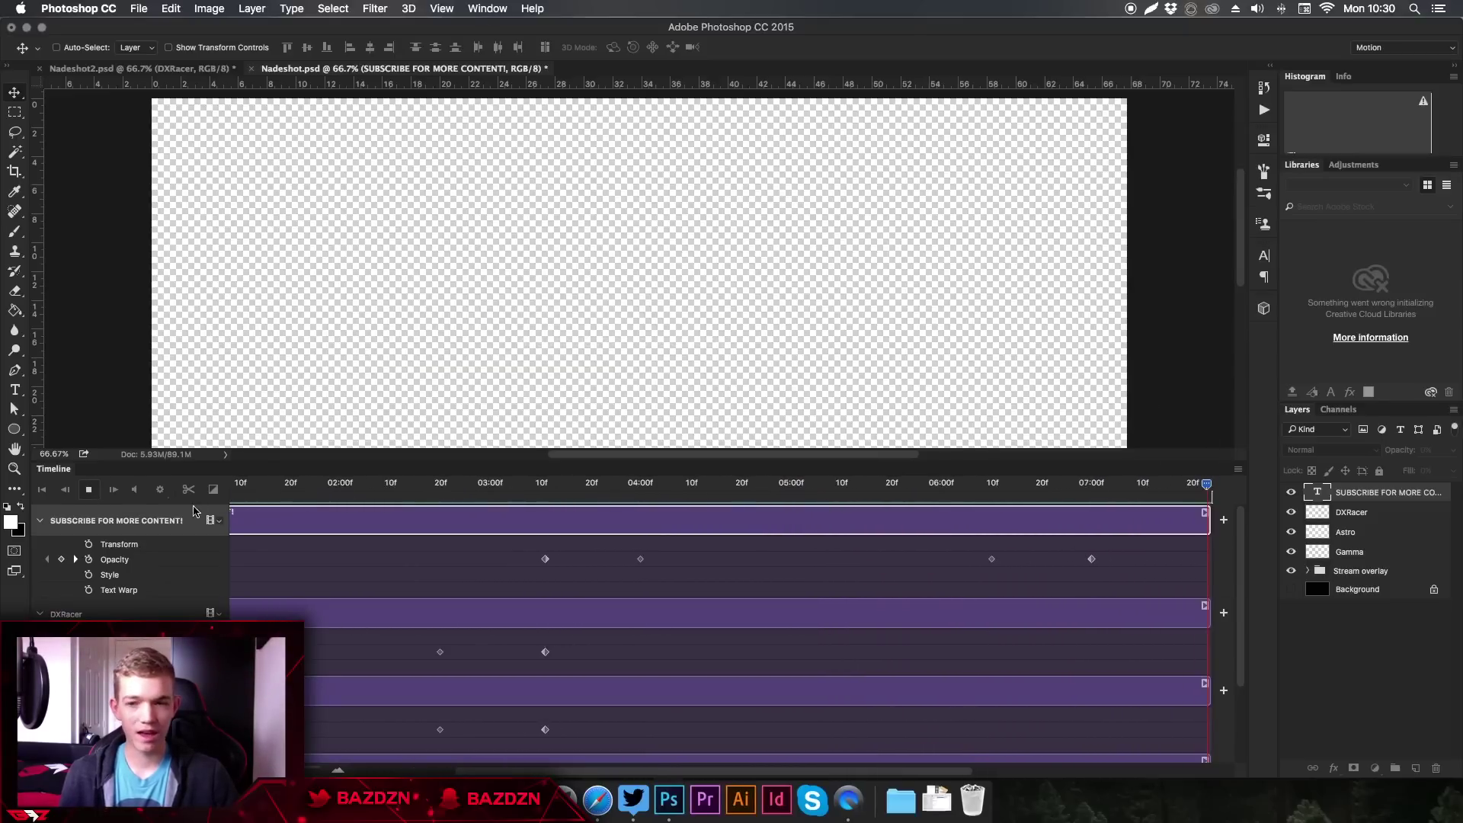
- Extend the Stream overlay group's Group 1 copy, Layer 1 and Black-Ops-3 background image tracks to the end of the other tracks
left_click(1364, 571)
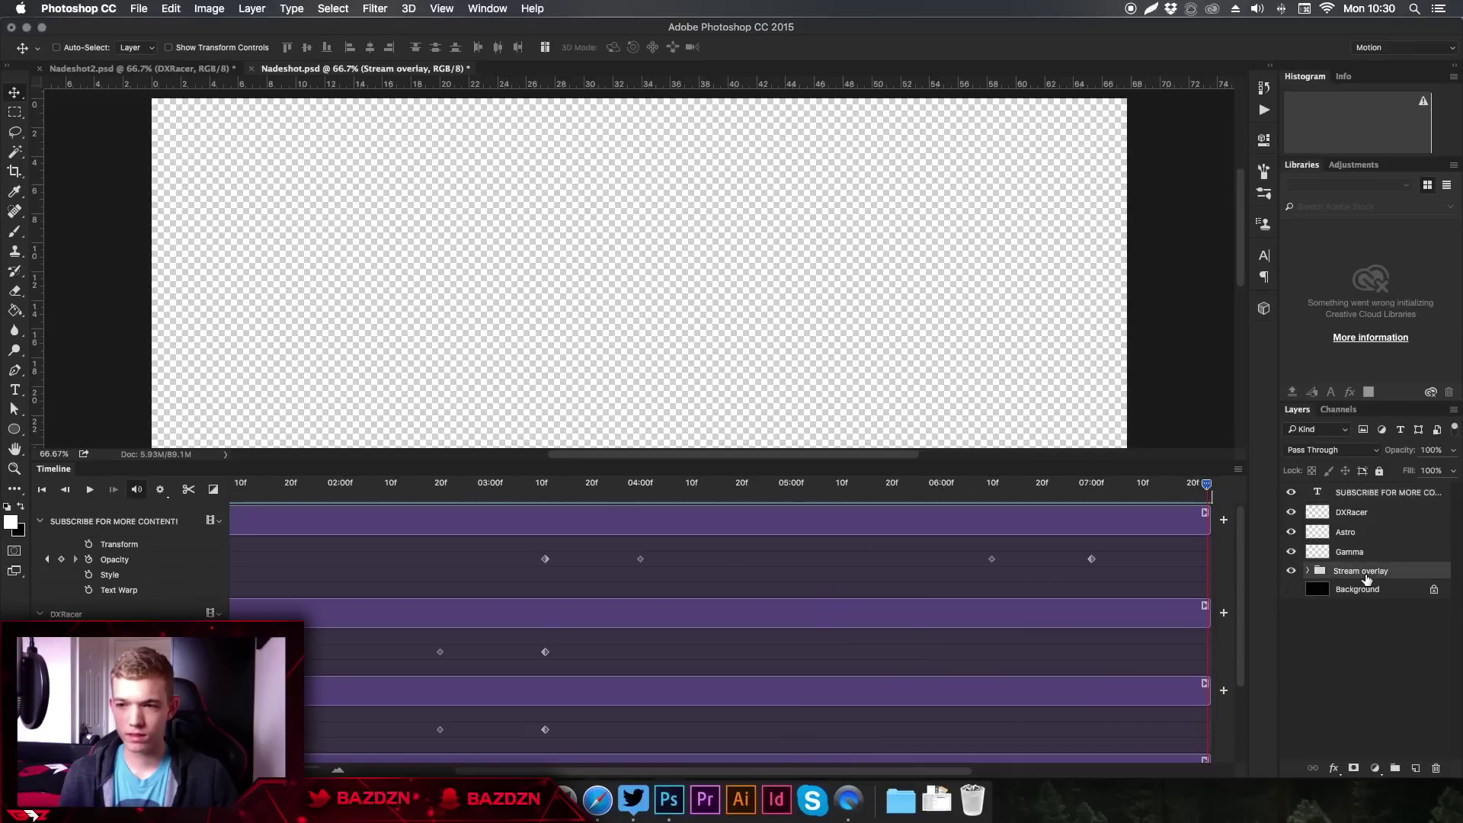
left_click_drag(1067, 485, 1010, 492)
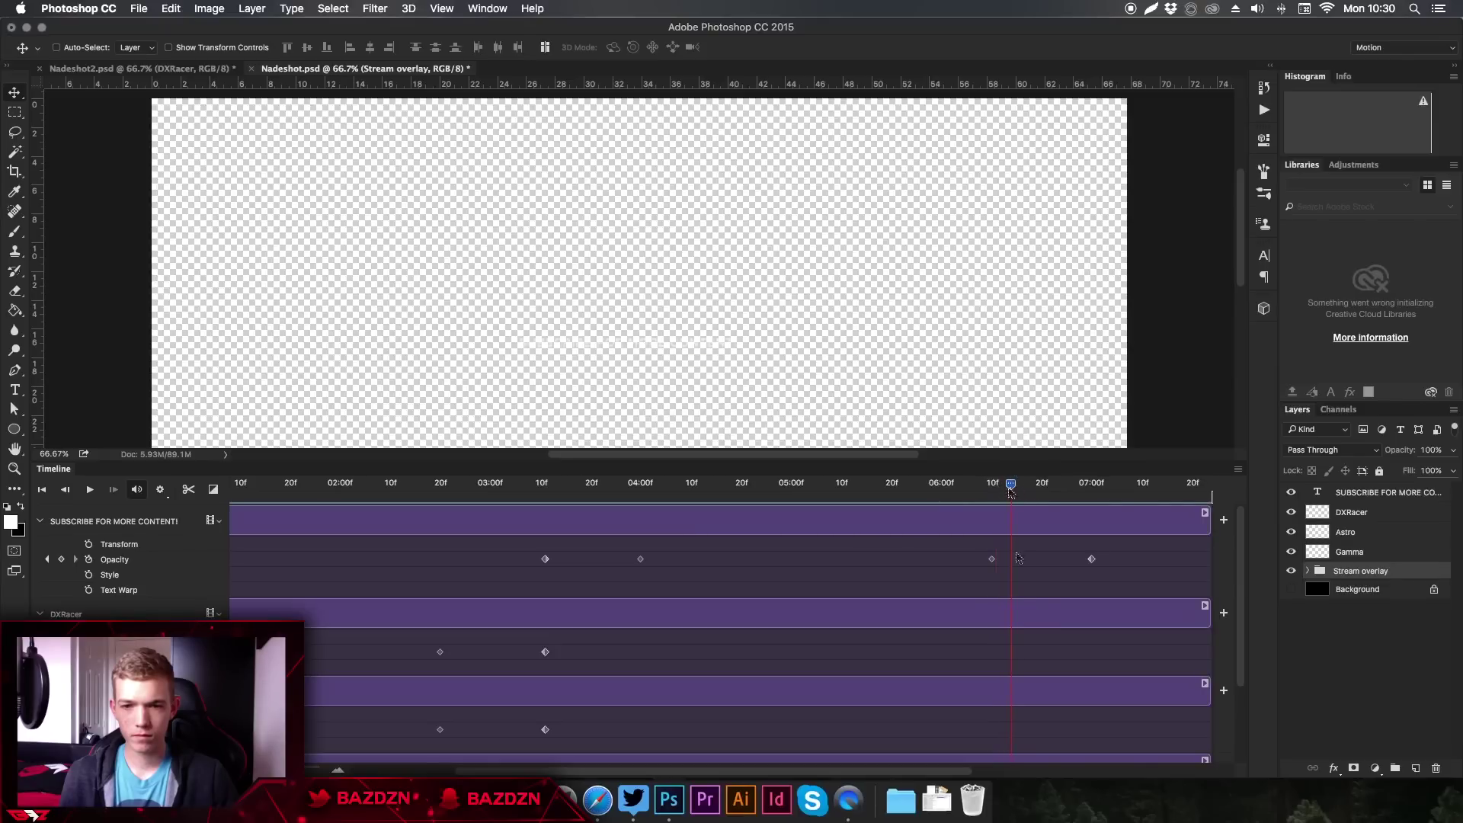
scroll(1020, 605, "down", 3)
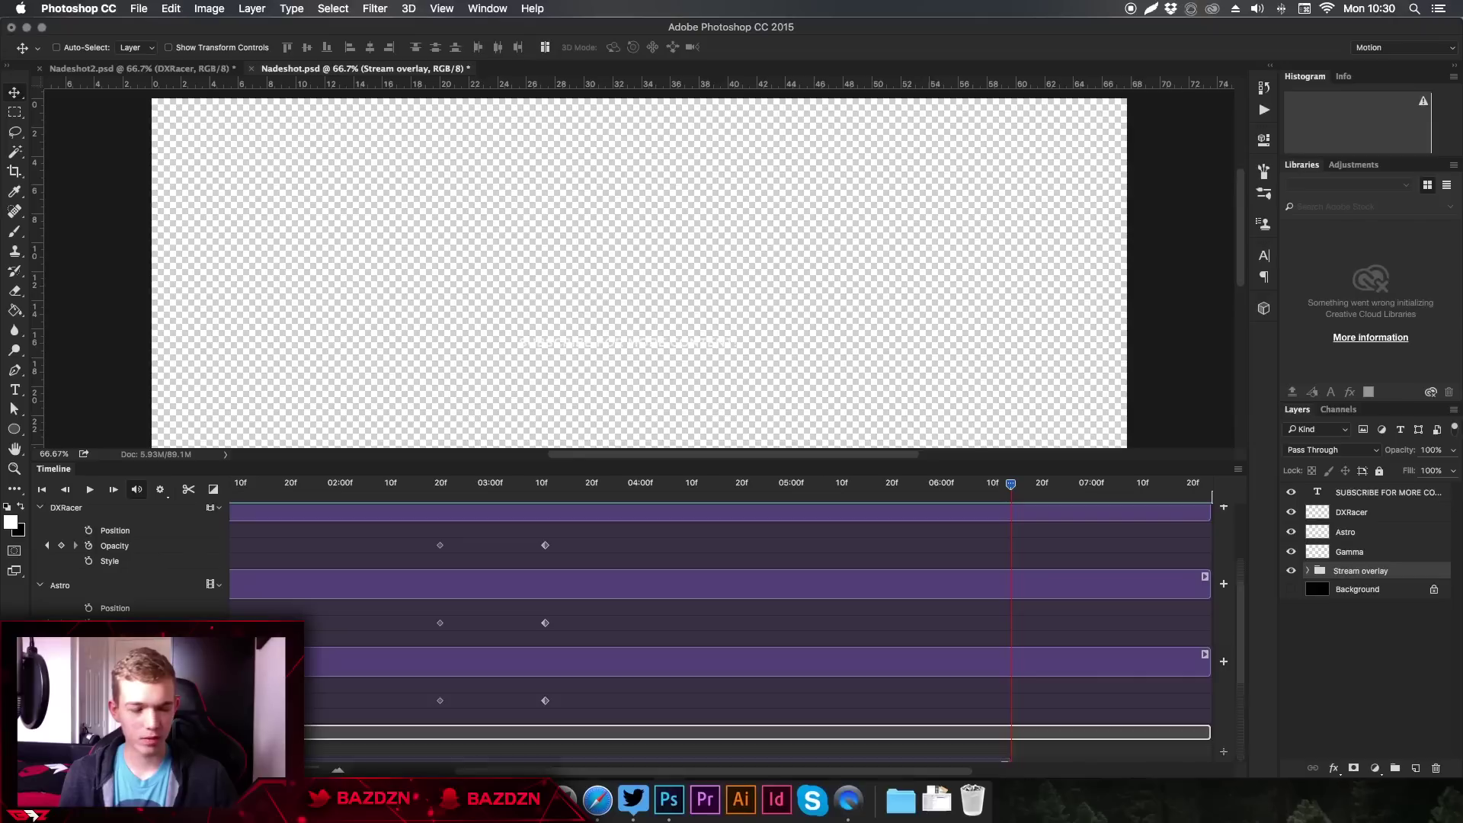
scroll(445, 688, "down", 5)
left_click_drag(1010, 610, 1069, 610)
left_click_drag(878, 646, 1096, 644)
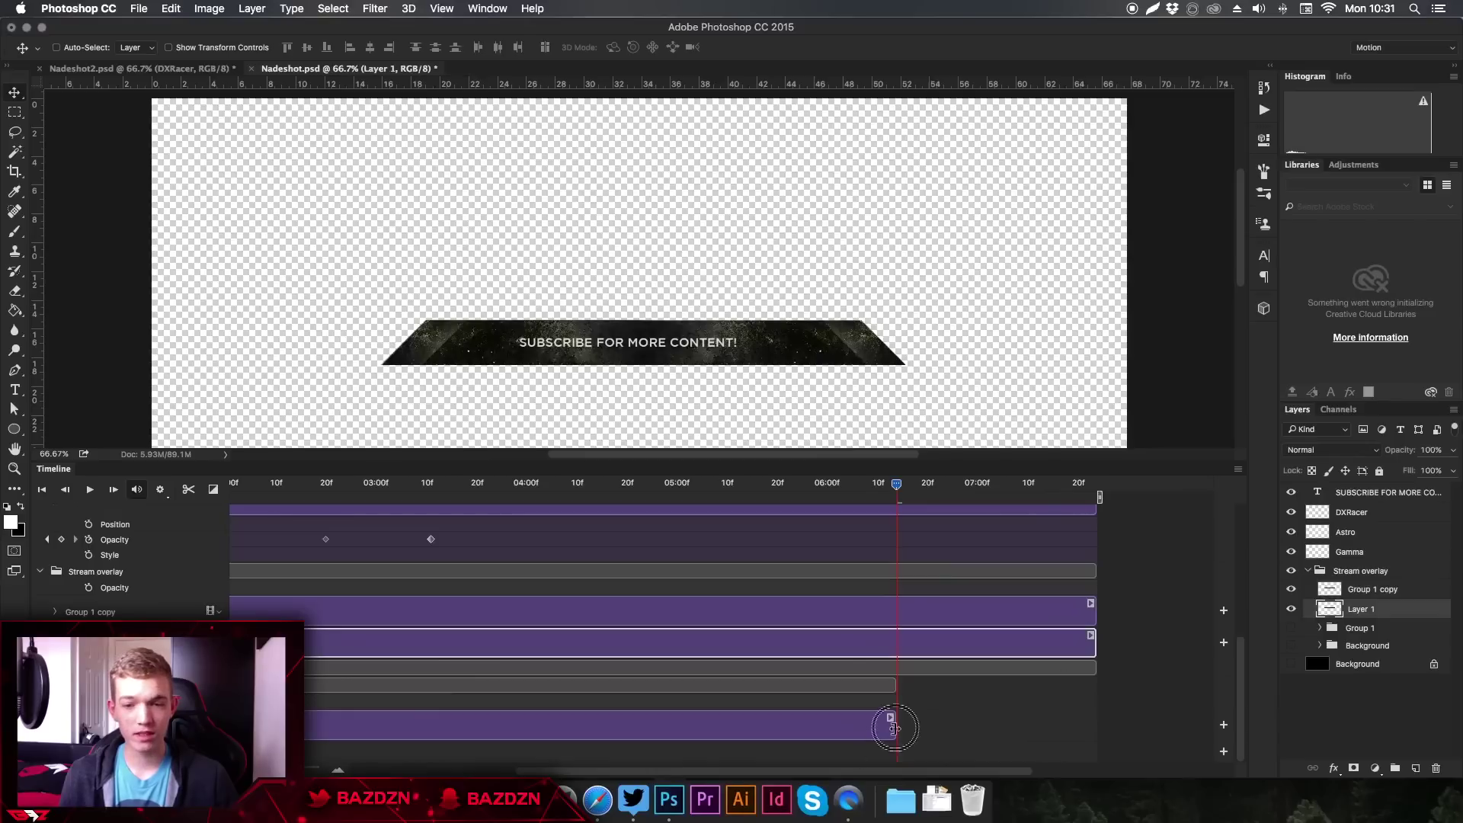
left_click_drag(893, 723, 1100, 718)
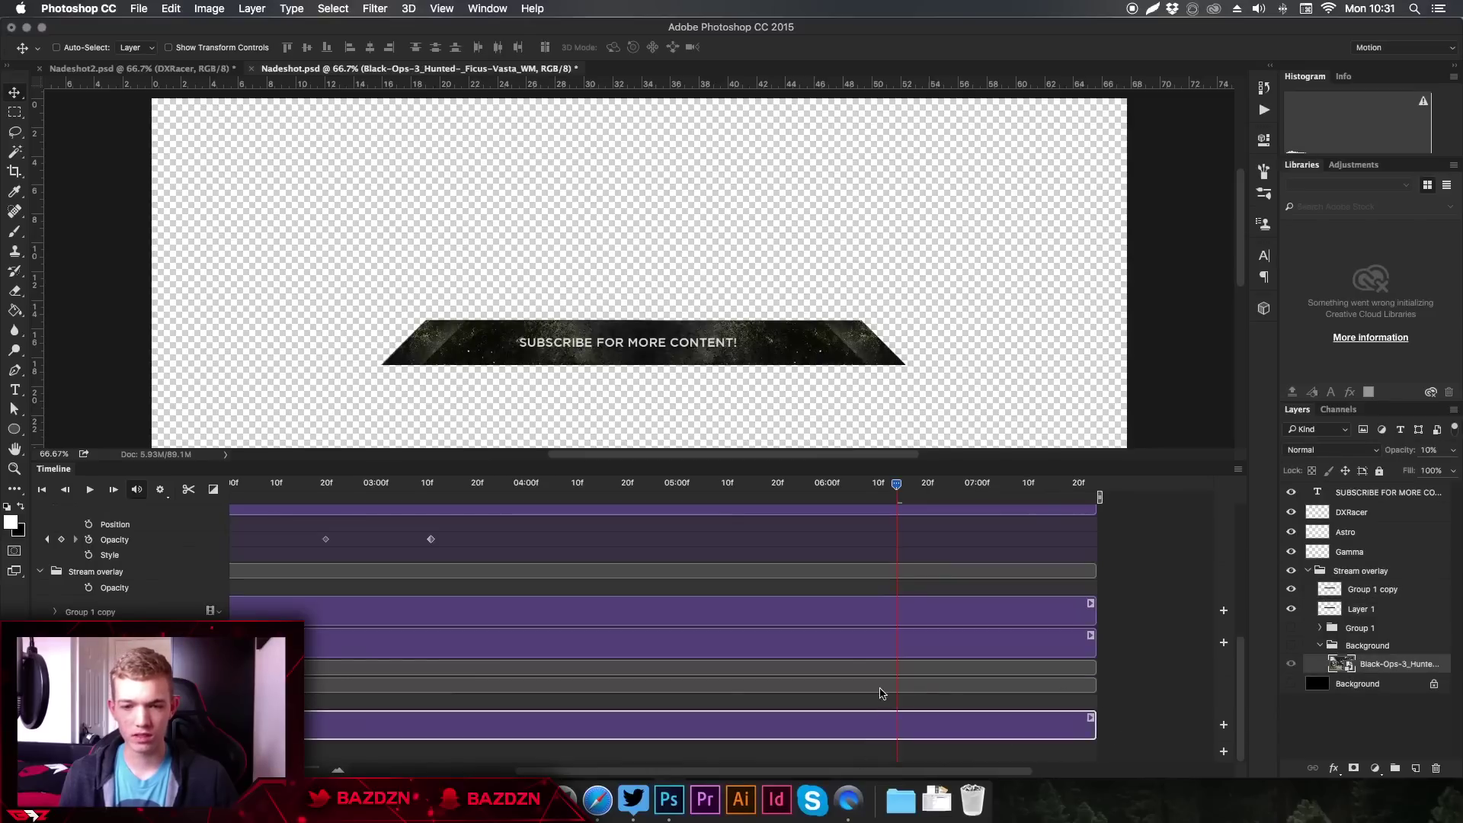
left_click(41, 571)
scroll(558, 590, "up", 3)
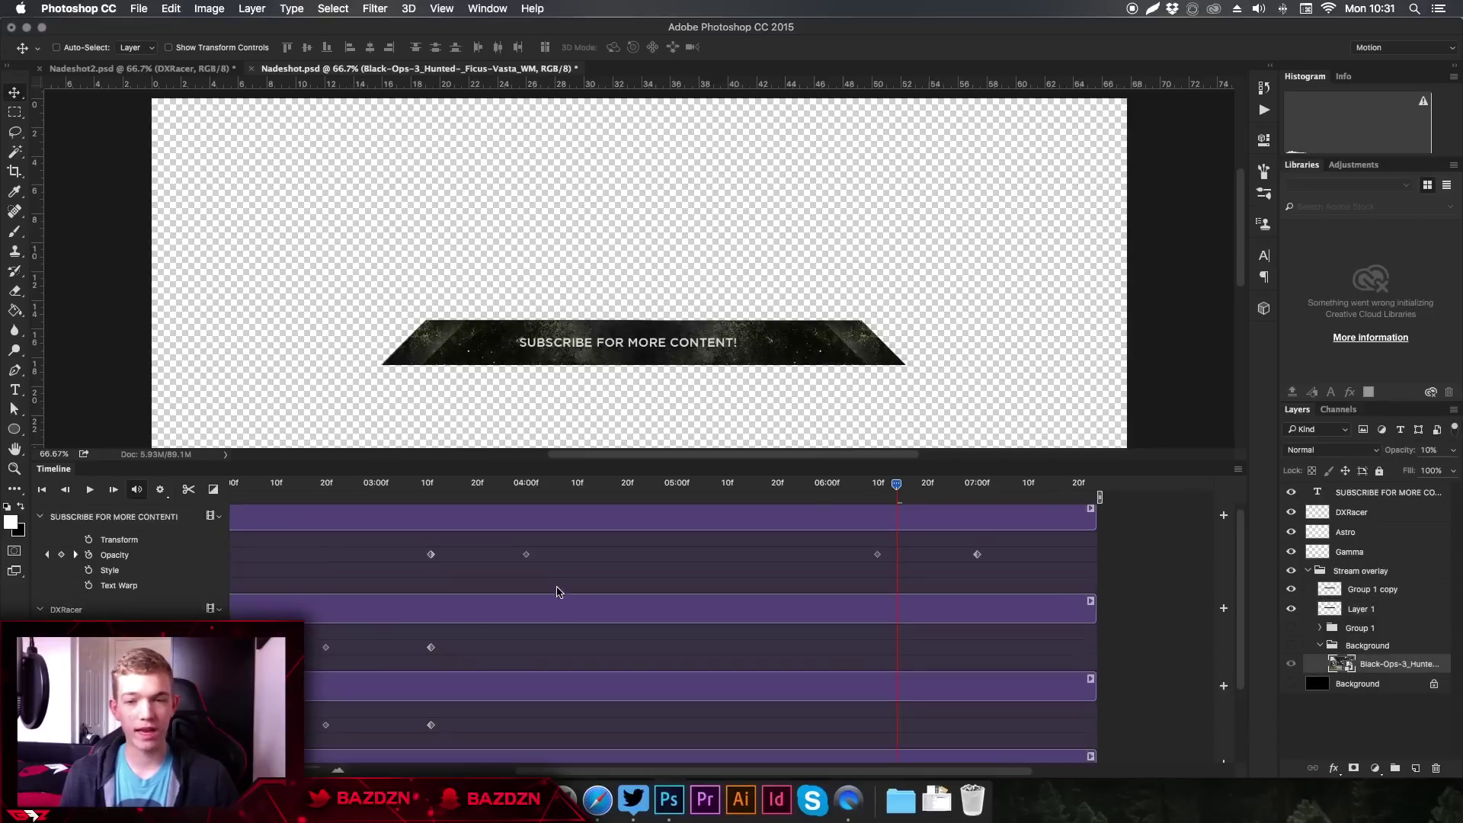
- Trim the ends of the "SUBSCRIBE FOR MORE CONTENT!", DXRacer, Astro and Gamma tracks to just after 07:00f
left_click_drag(1014, 485, 988, 533)
left_click(1091, 526)
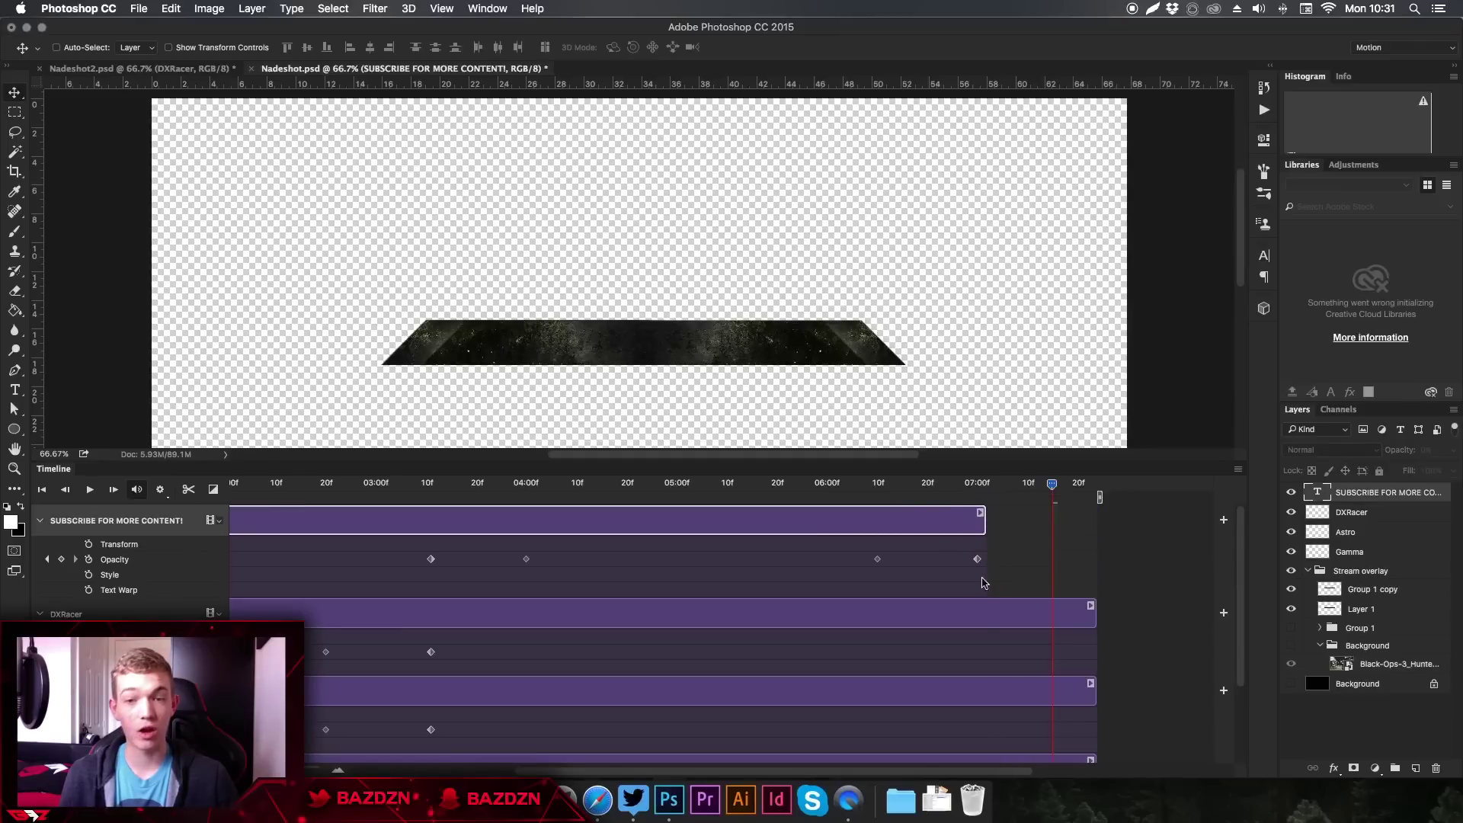
left_click_drag(1092, 616, 986, 612)
left_click_drag(1097, 697, 986, 688)
scroll(1072, 663, "down", 3)
left_click_drag(1098, 673, 995, 670)
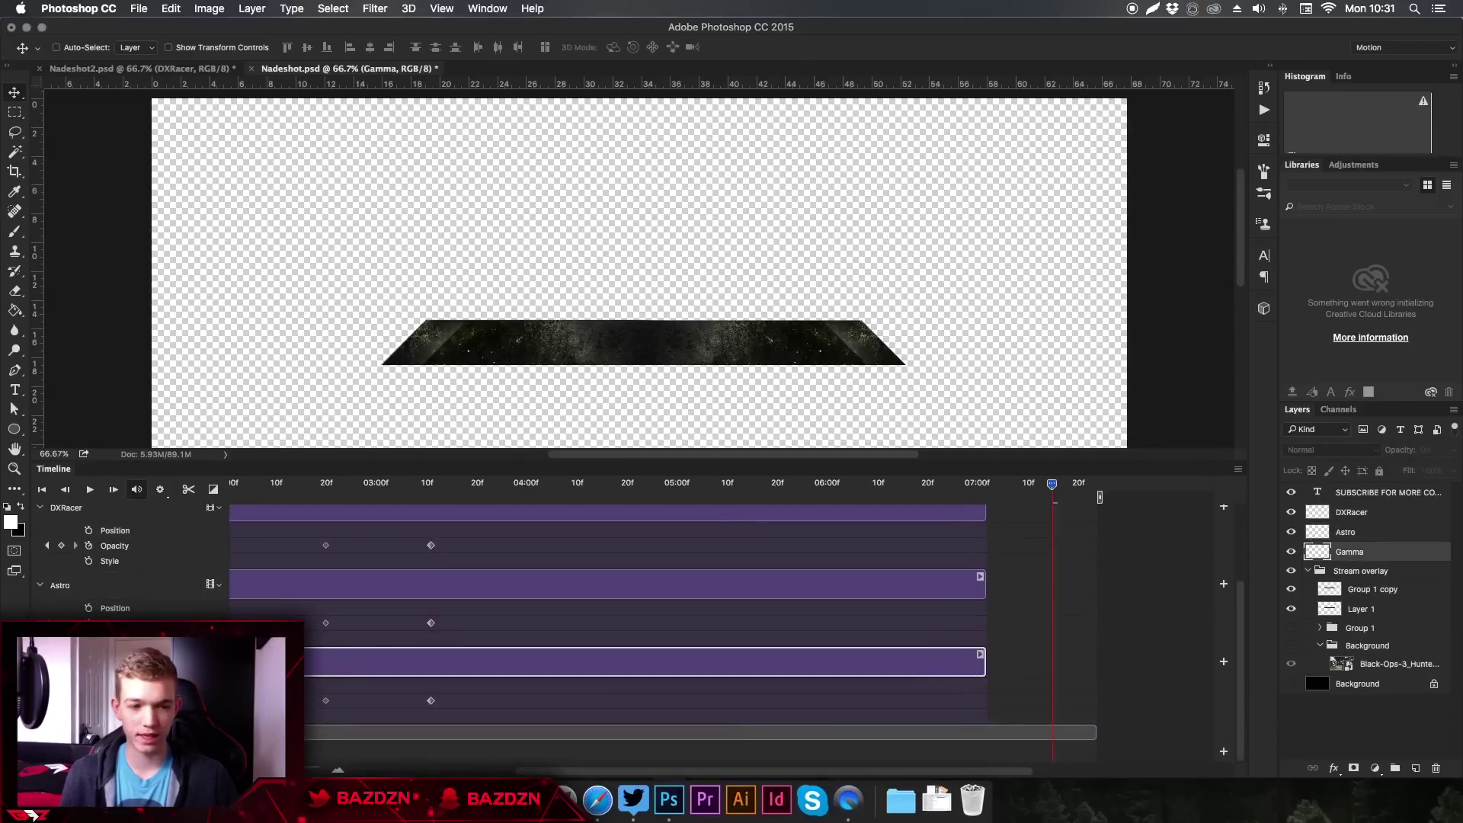
- Trim the Stream overlay group's Group 1 copy, Layer 1 and Black-Ops-3 background image tracks to just after 07:00f
left_click(1091, 732)
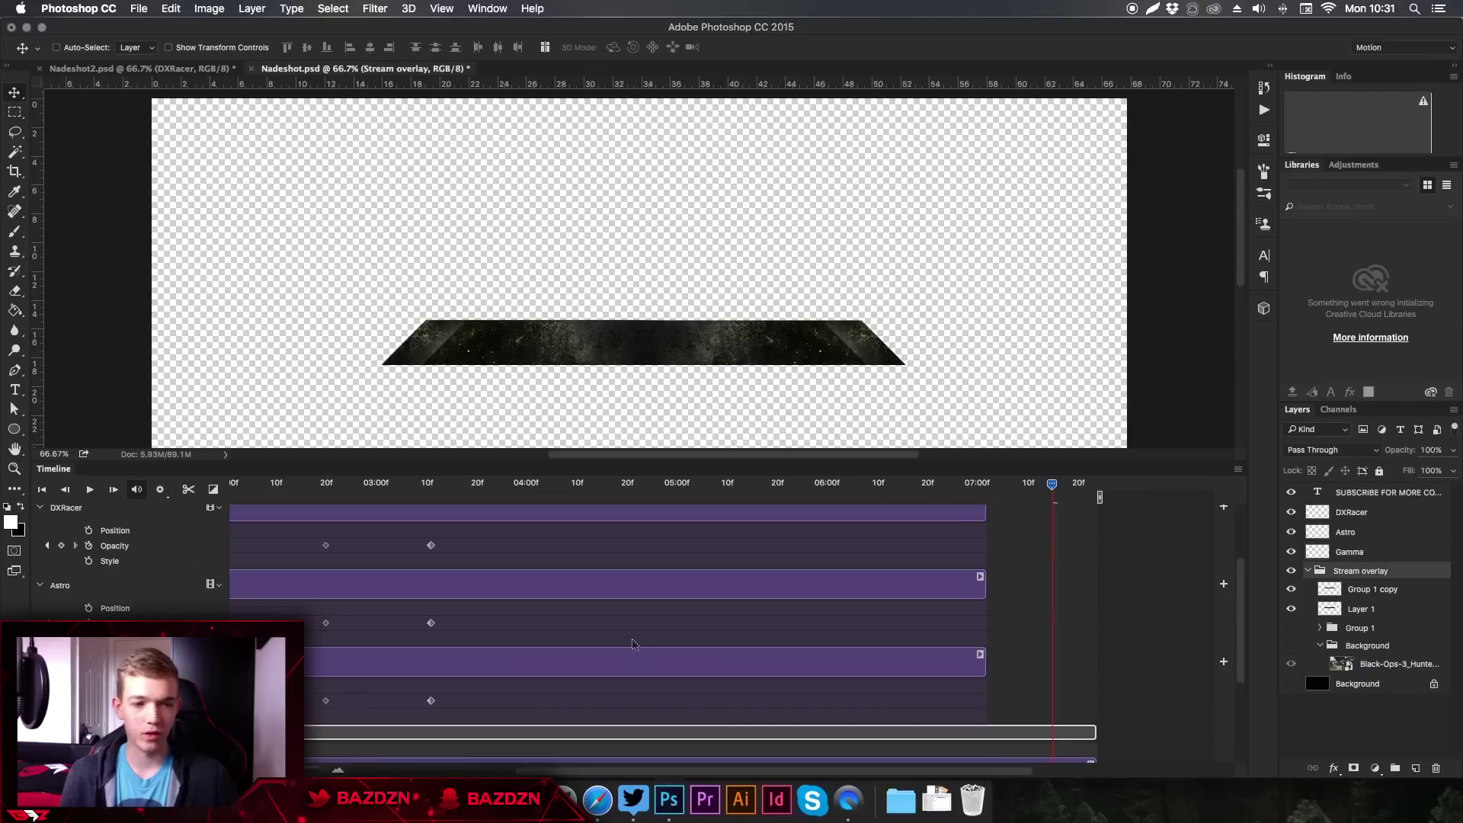
scroll(639, 642, "down", 3)
left_click_drag(1089, 609, 986, 607)
left_click_drag(1094, 642, 985, 640)
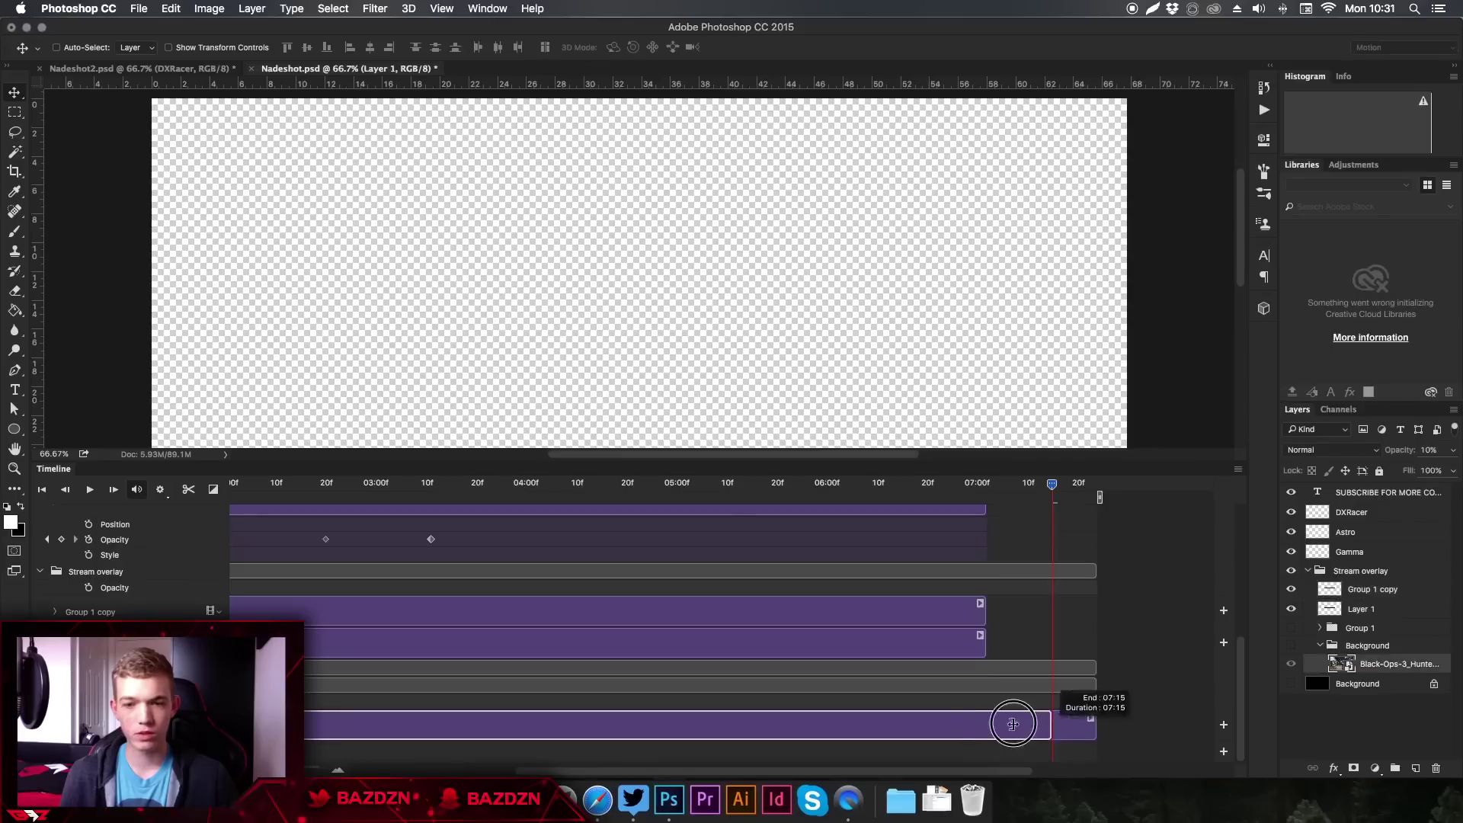
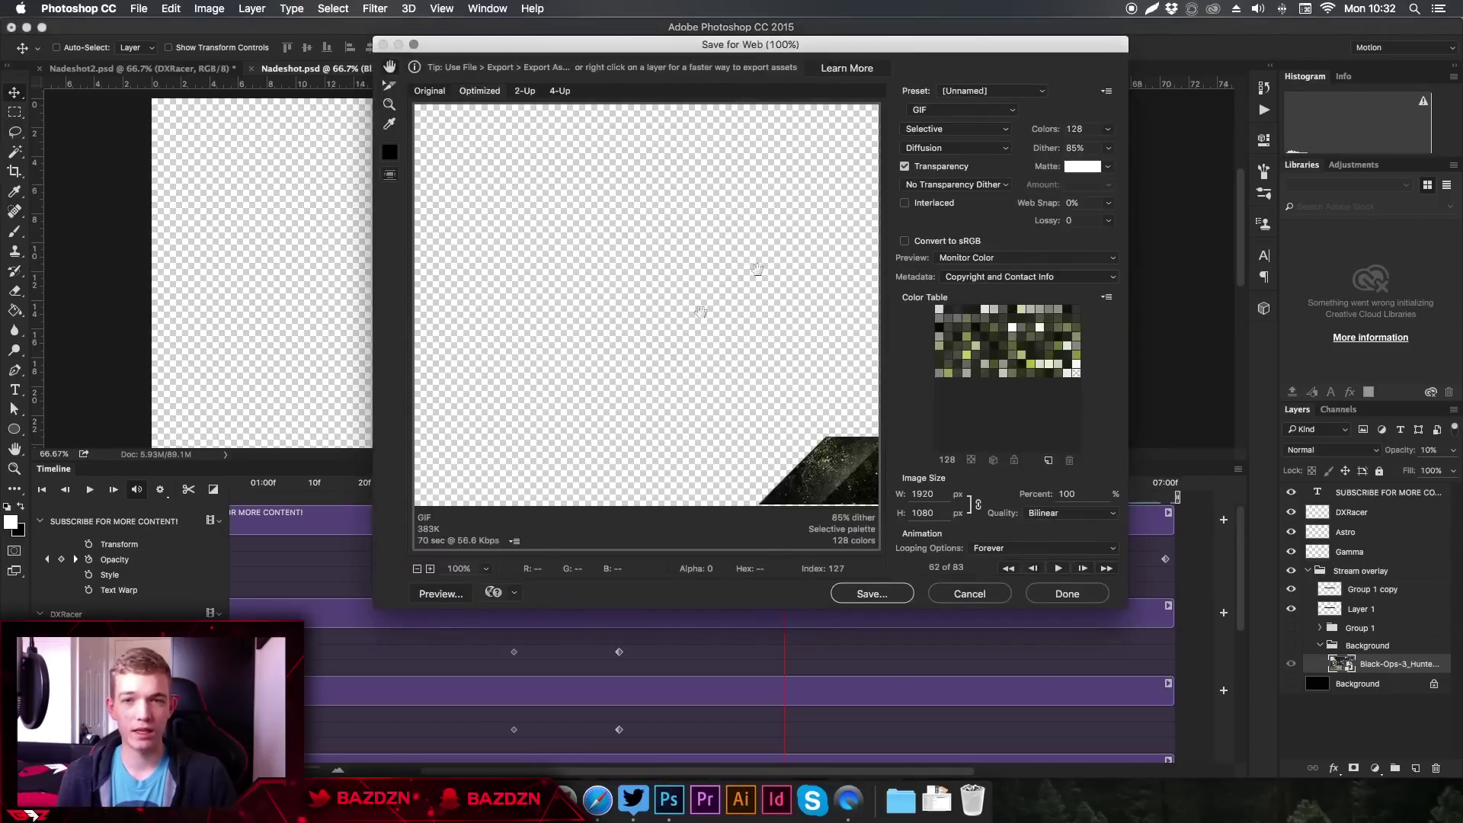
- Try the PNG-24 preset for the web export
left_click(952, 91)
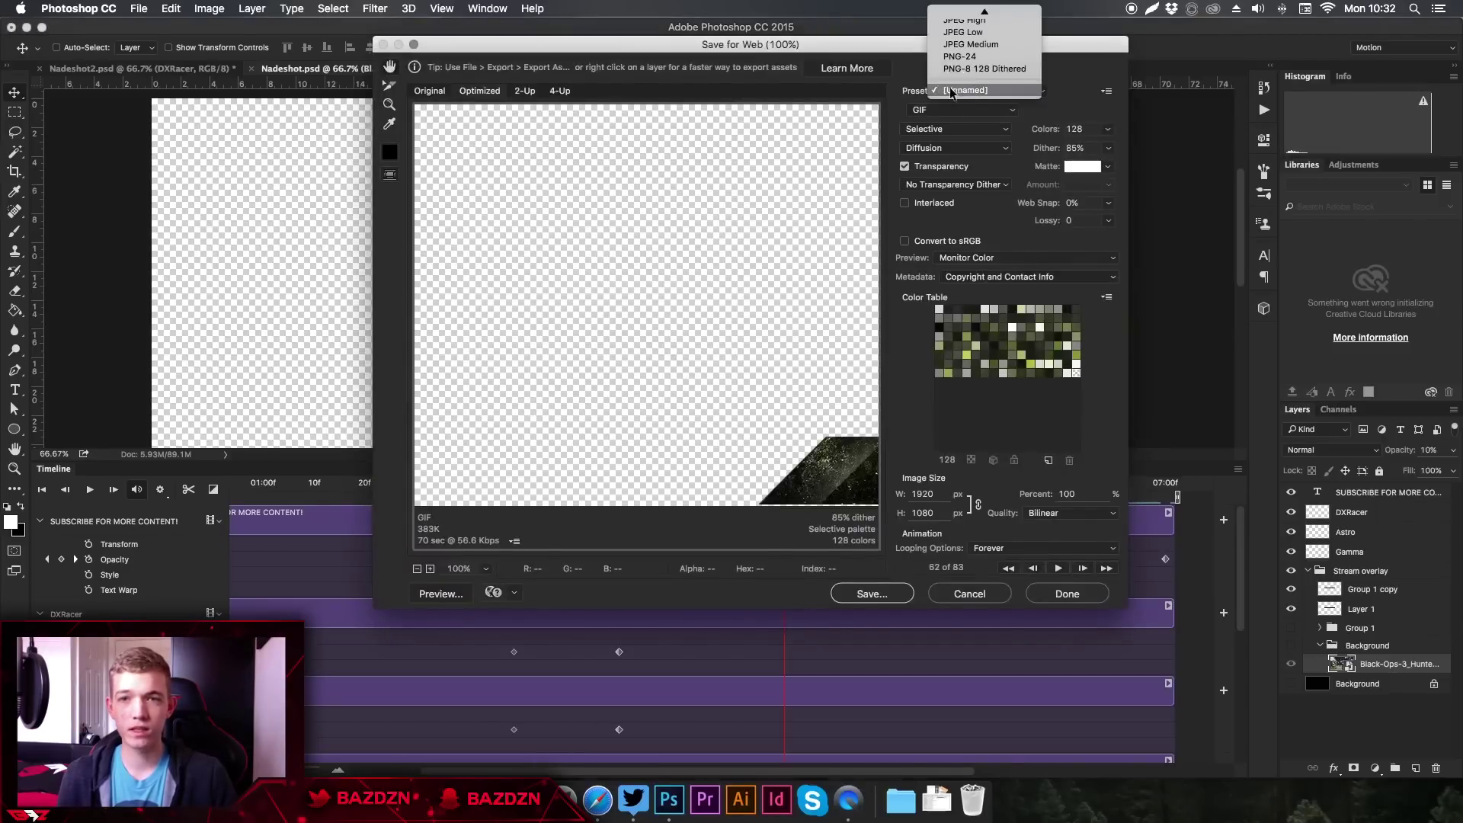
left_click(975, 55)
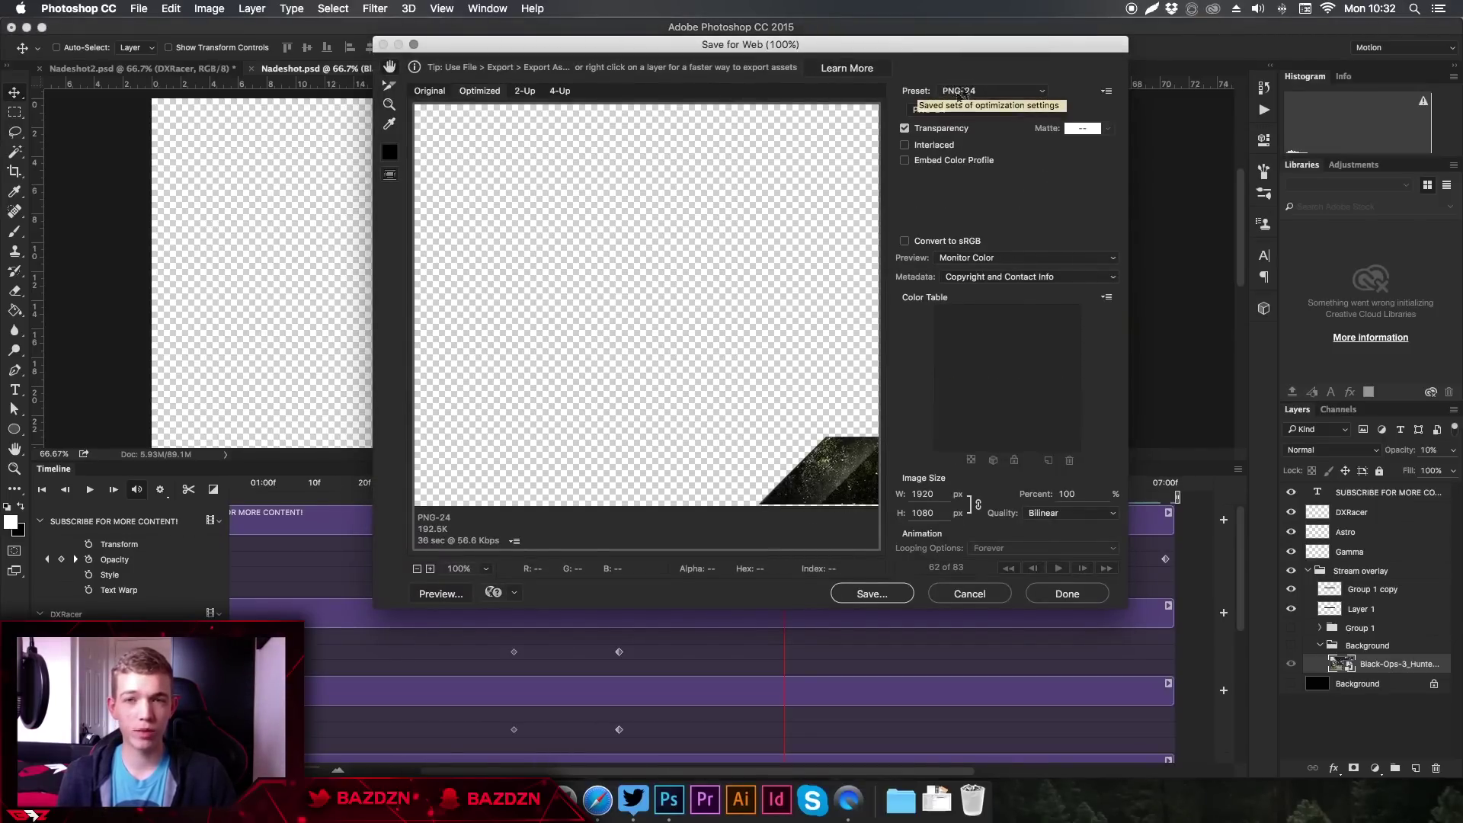
left_click(987, 91)
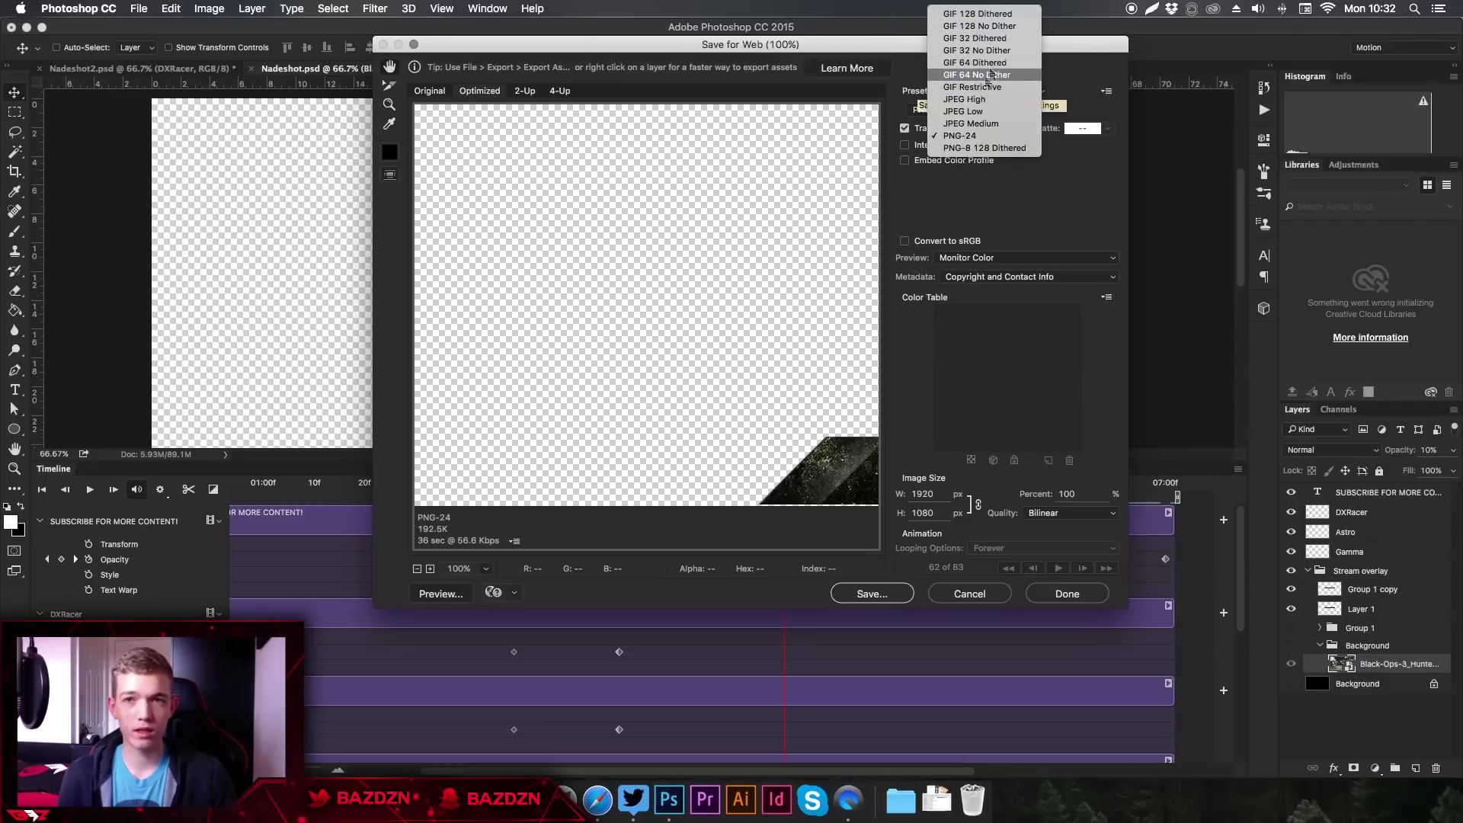
left_click(886, 111)
- Set the web export preset to GIF 128 Dithered and check the banner in the preview
left_click(968, 90)
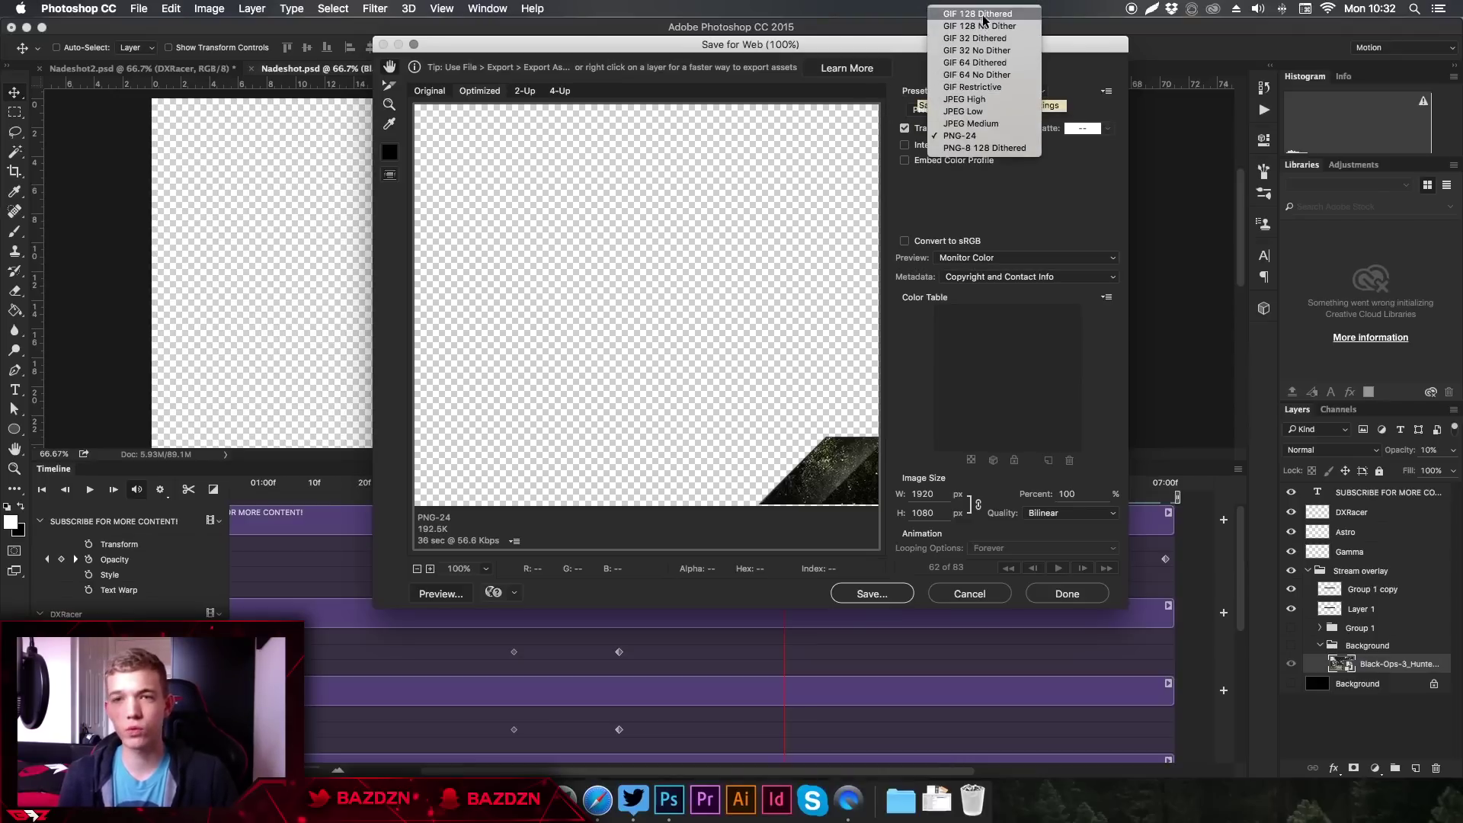
left_click(990, 15)
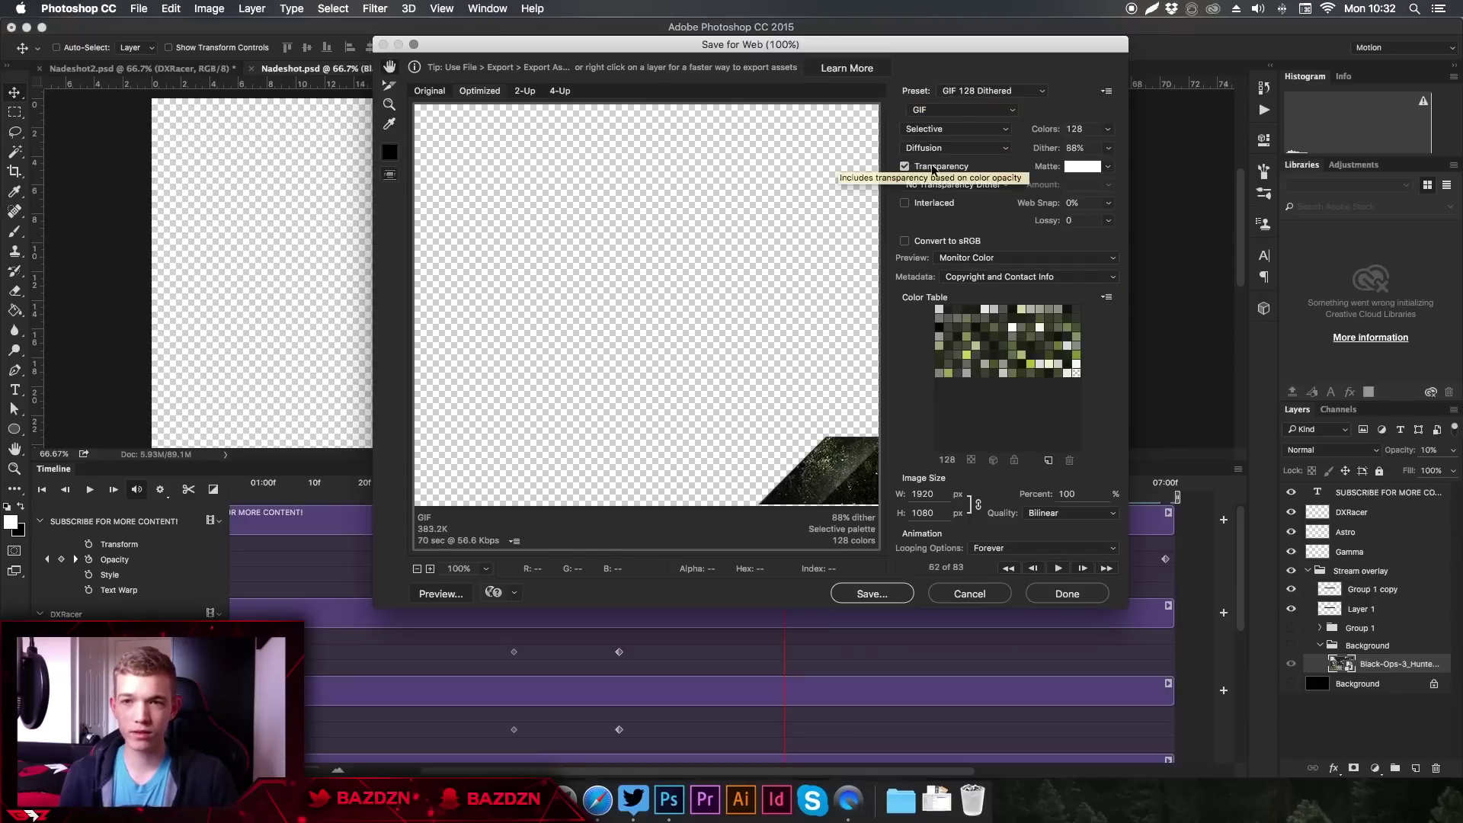
left_click_drag(811, 384, 399, 242)
mouse_move(655, 307)
left_mouse_down()
mouse_move(800, 304)
mouse_move(661, 296)
left_mouse_up()
left_click_drag(760, 296, 817, 279)
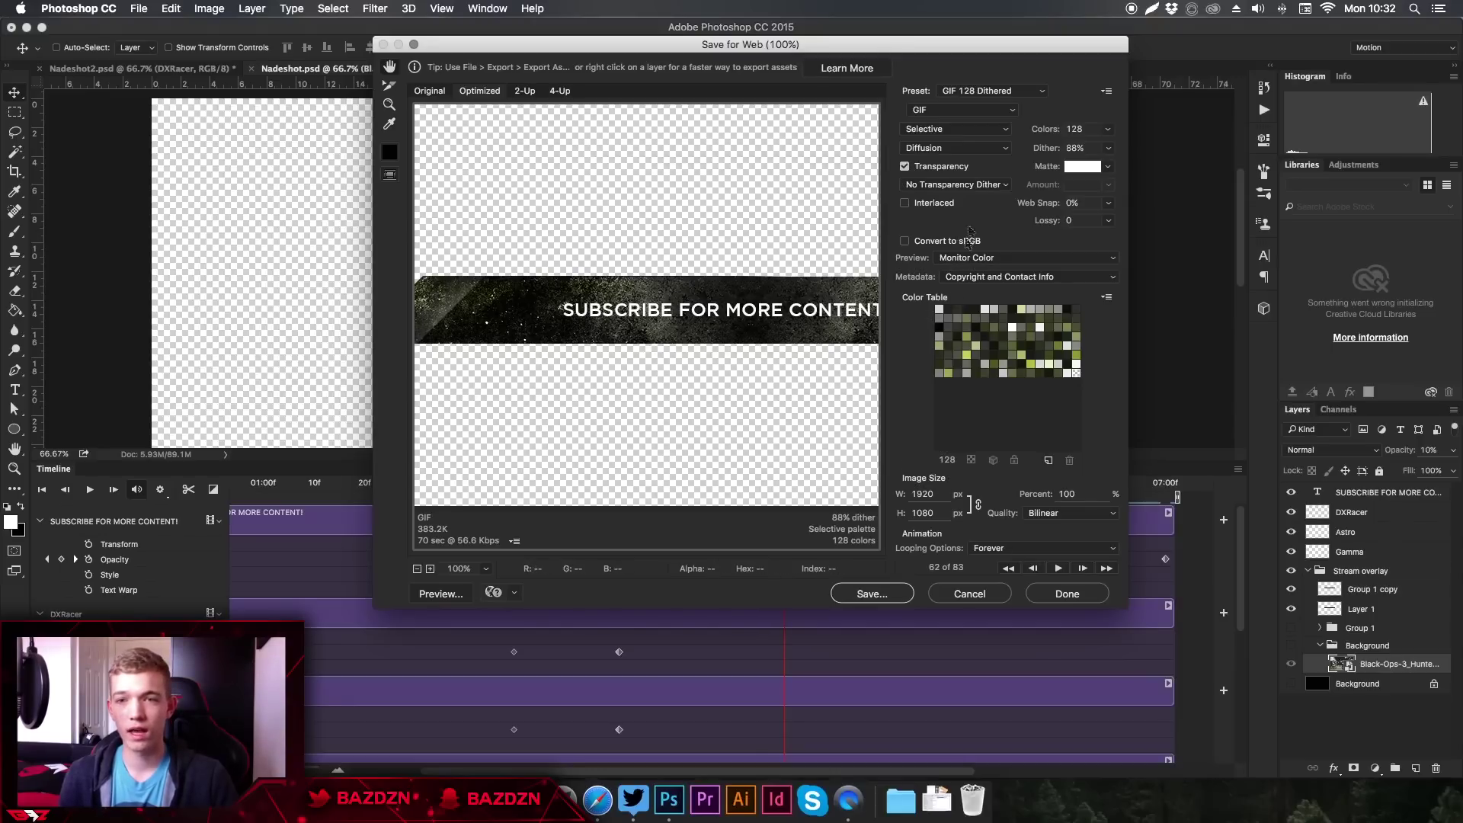
- Try the Once looping option and return the animation's looping to Forever
left_click(973, 548)
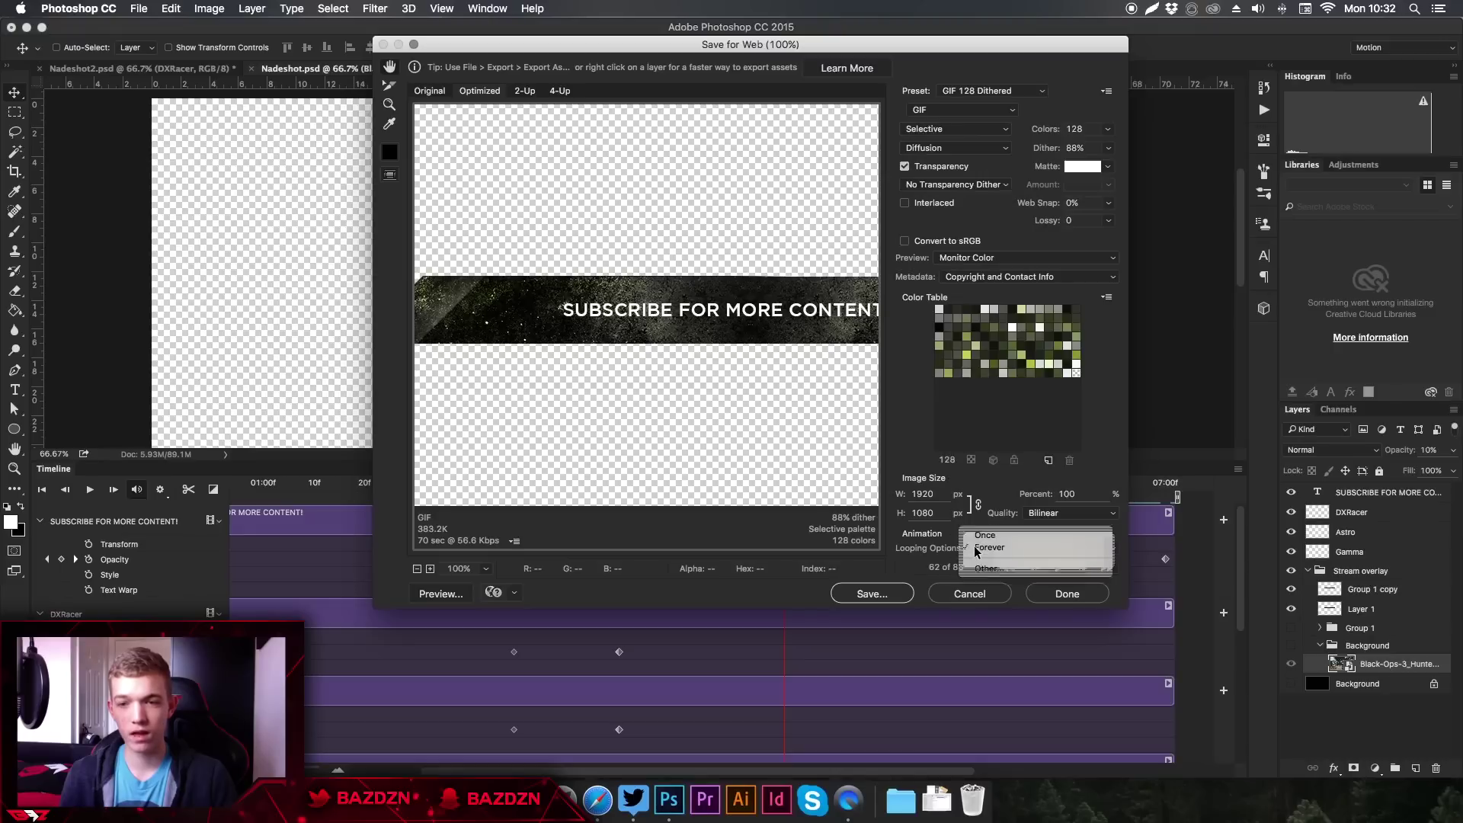
left_click(986, 536)
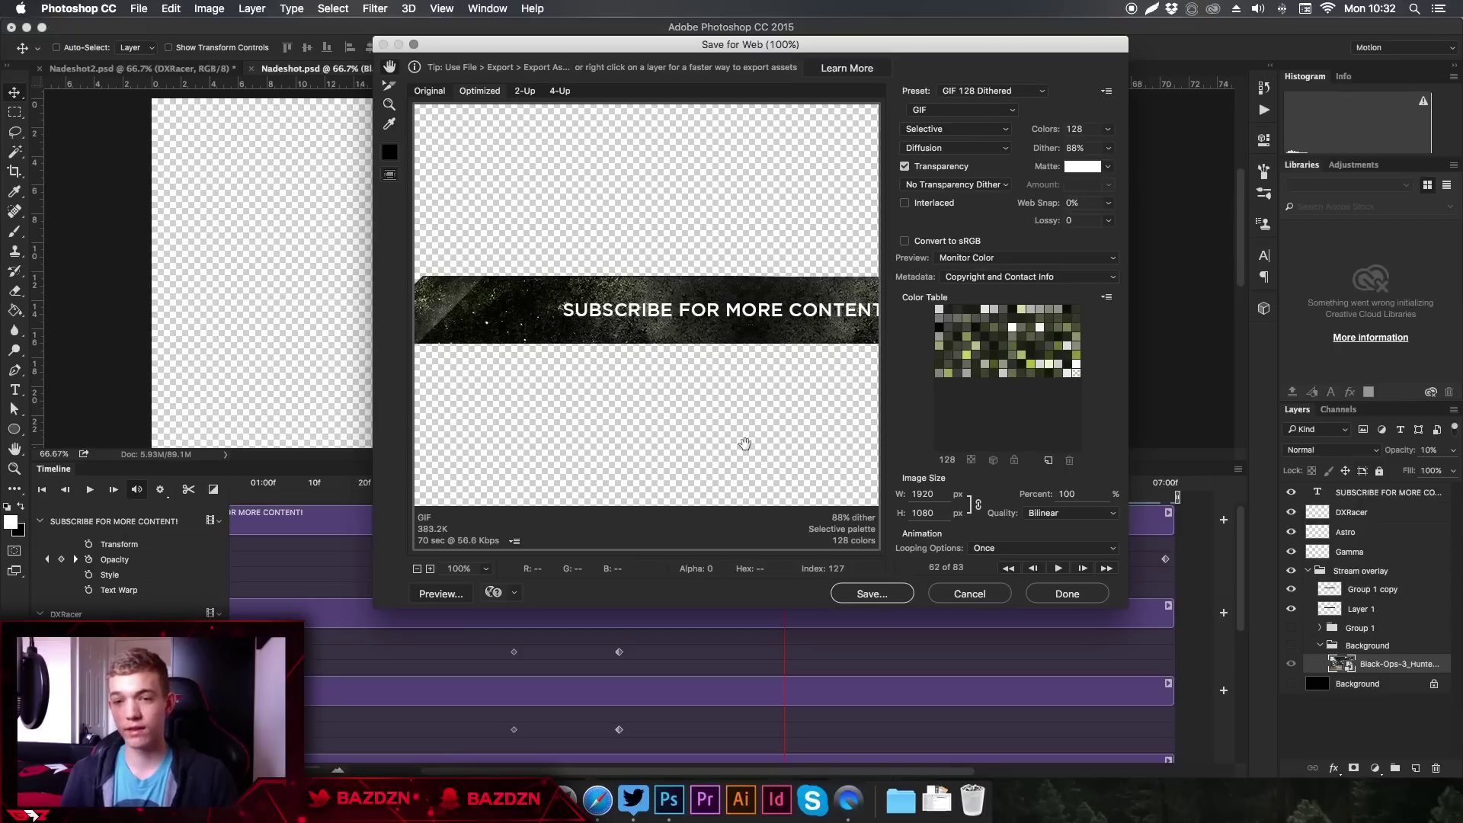
left_click(998, 549)
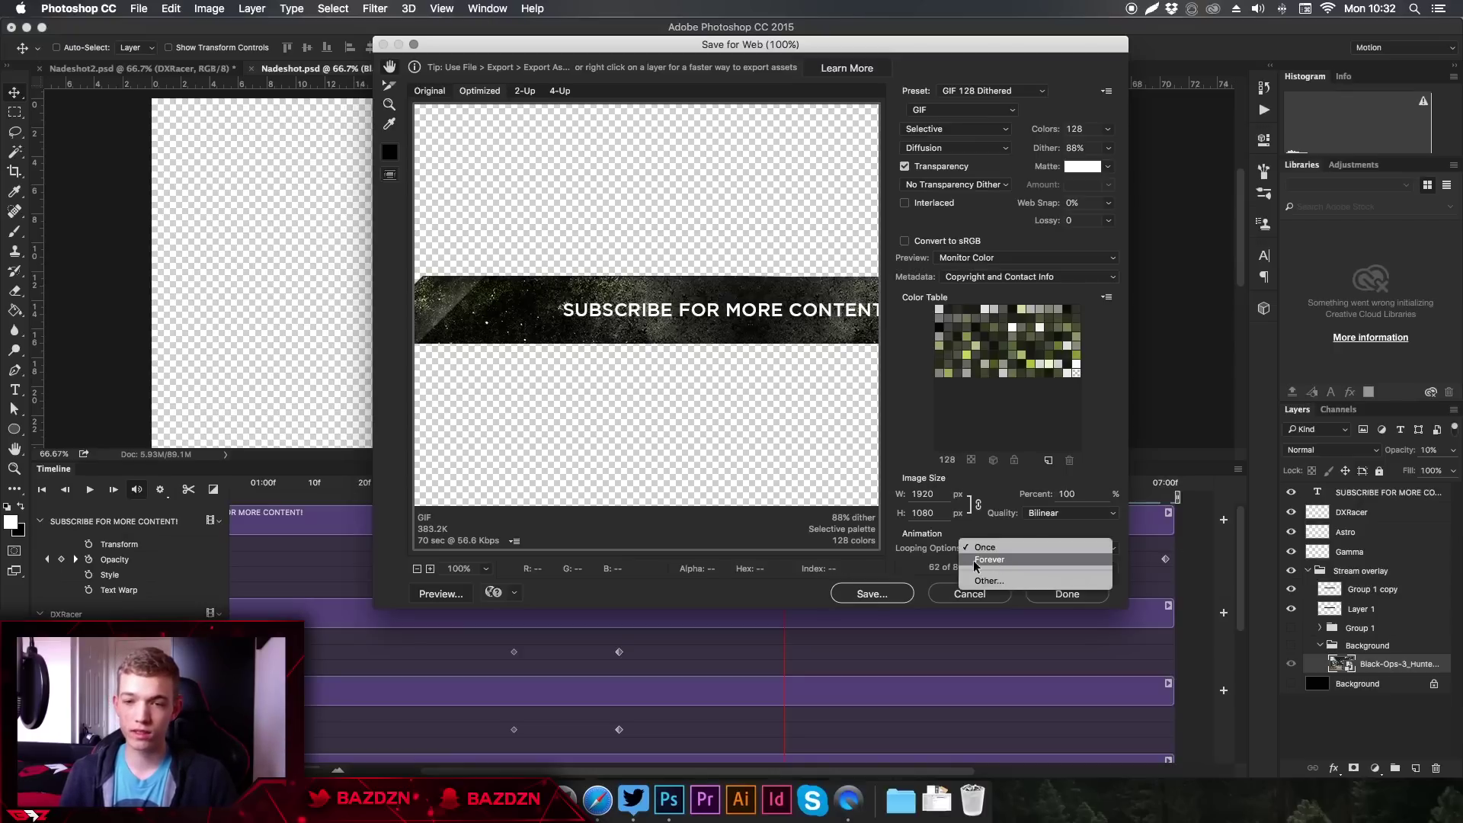
left_click(985, 560)
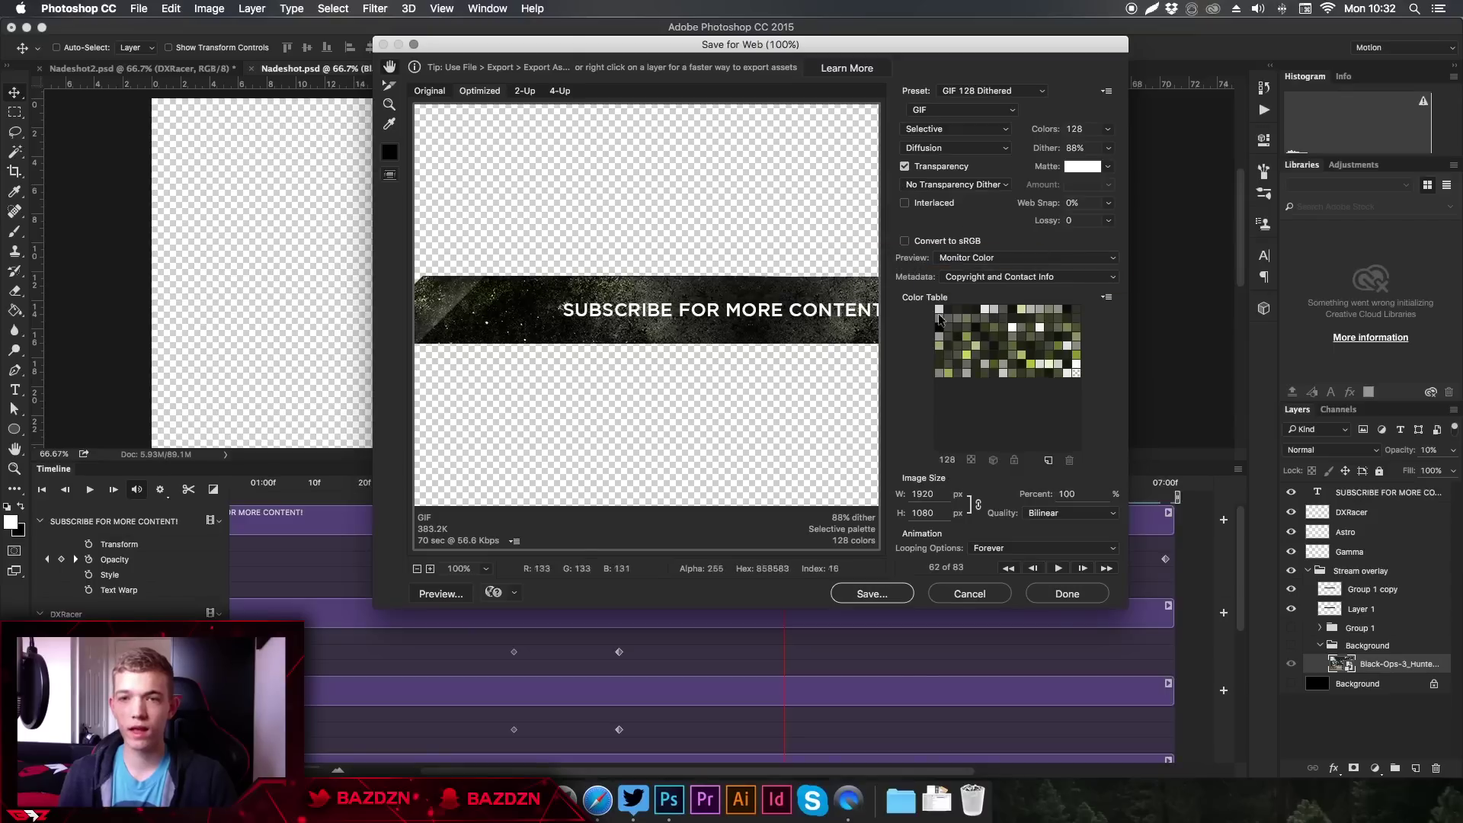
- Save the animated GIF to the Desktop as Nadeshot.gif, replacing the existing file
left_click(873, 592)
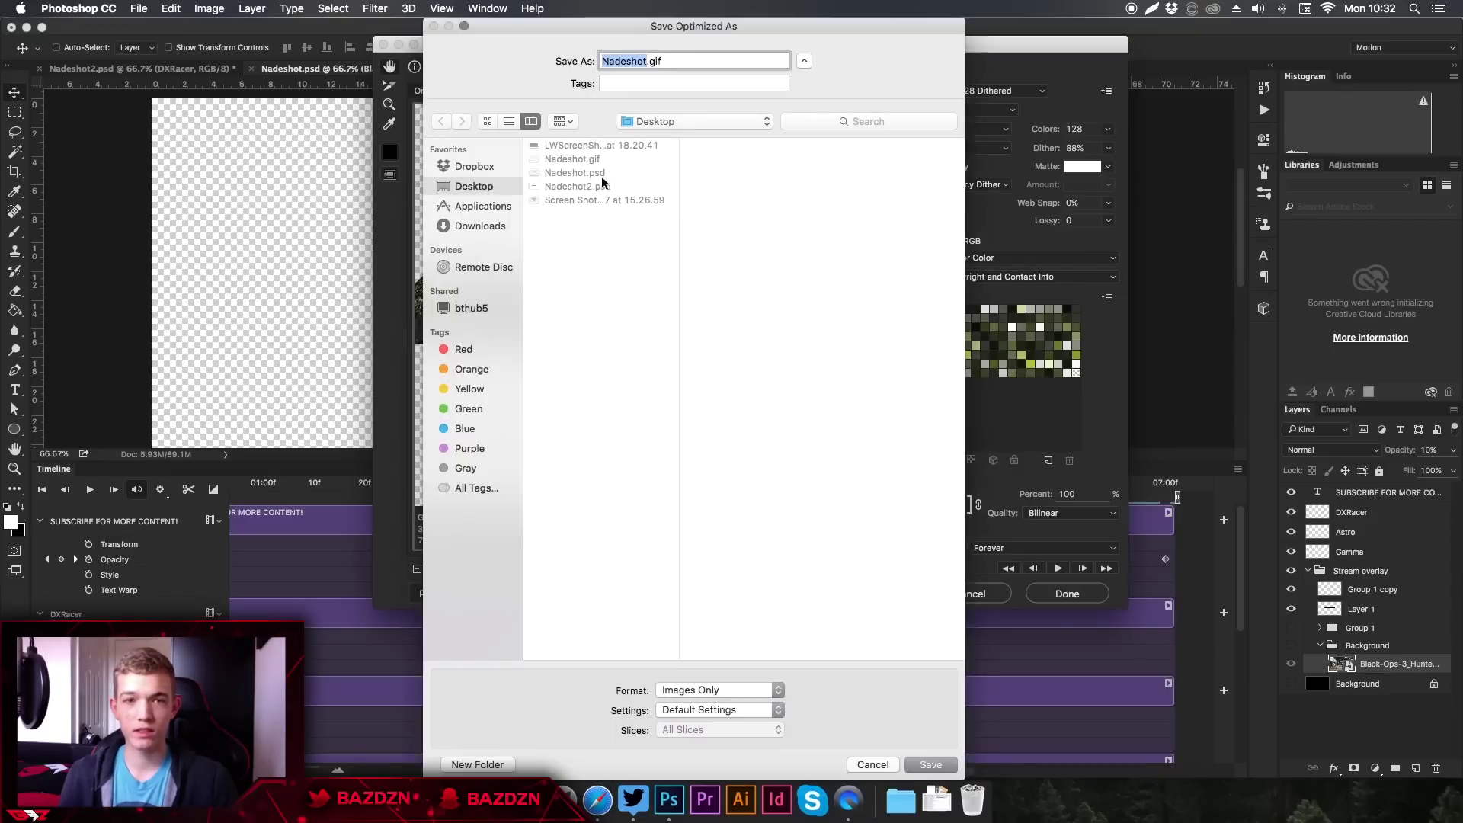
left_click(644, 61)
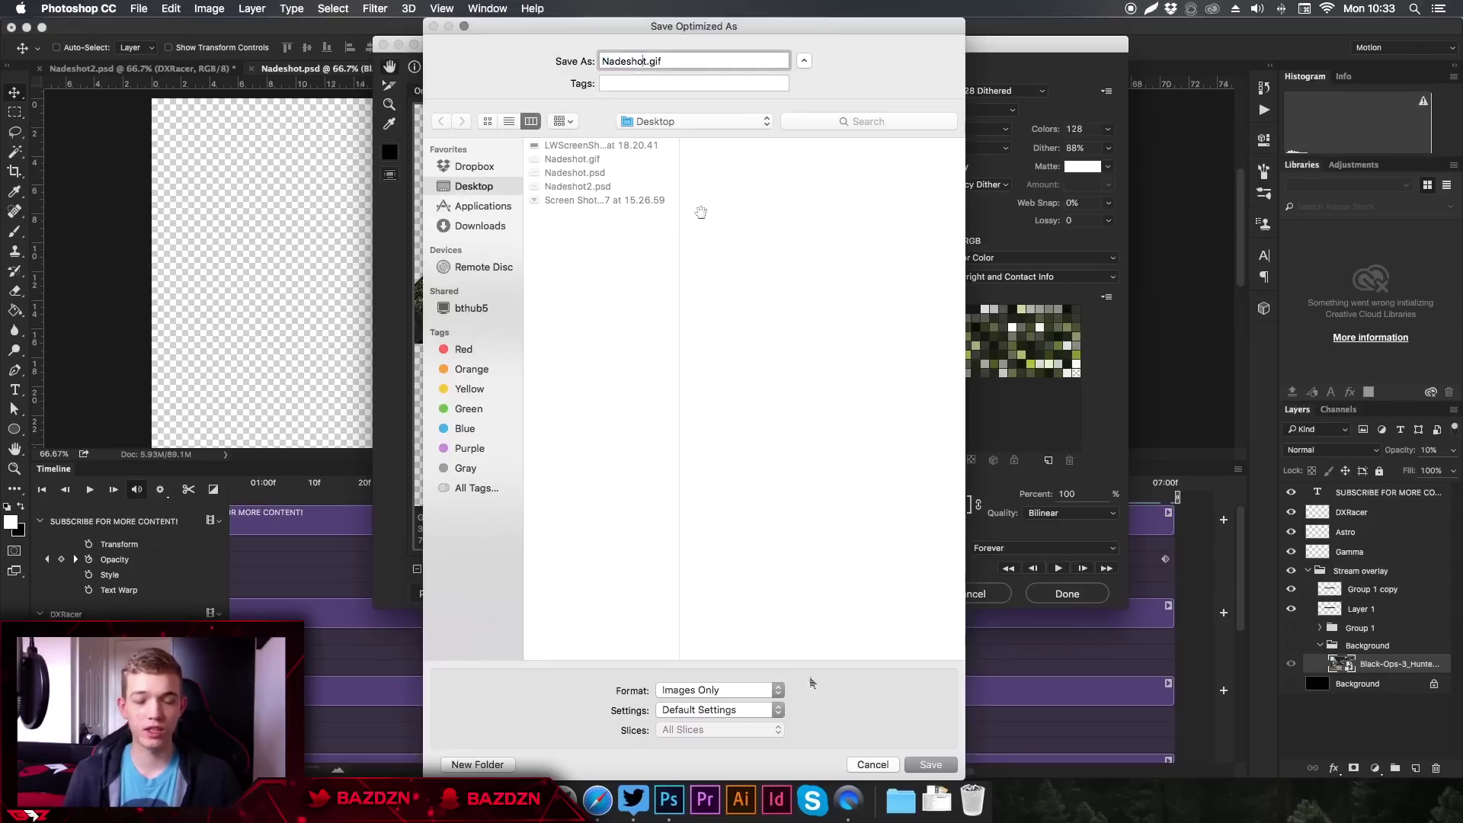
left_click(930, 764)
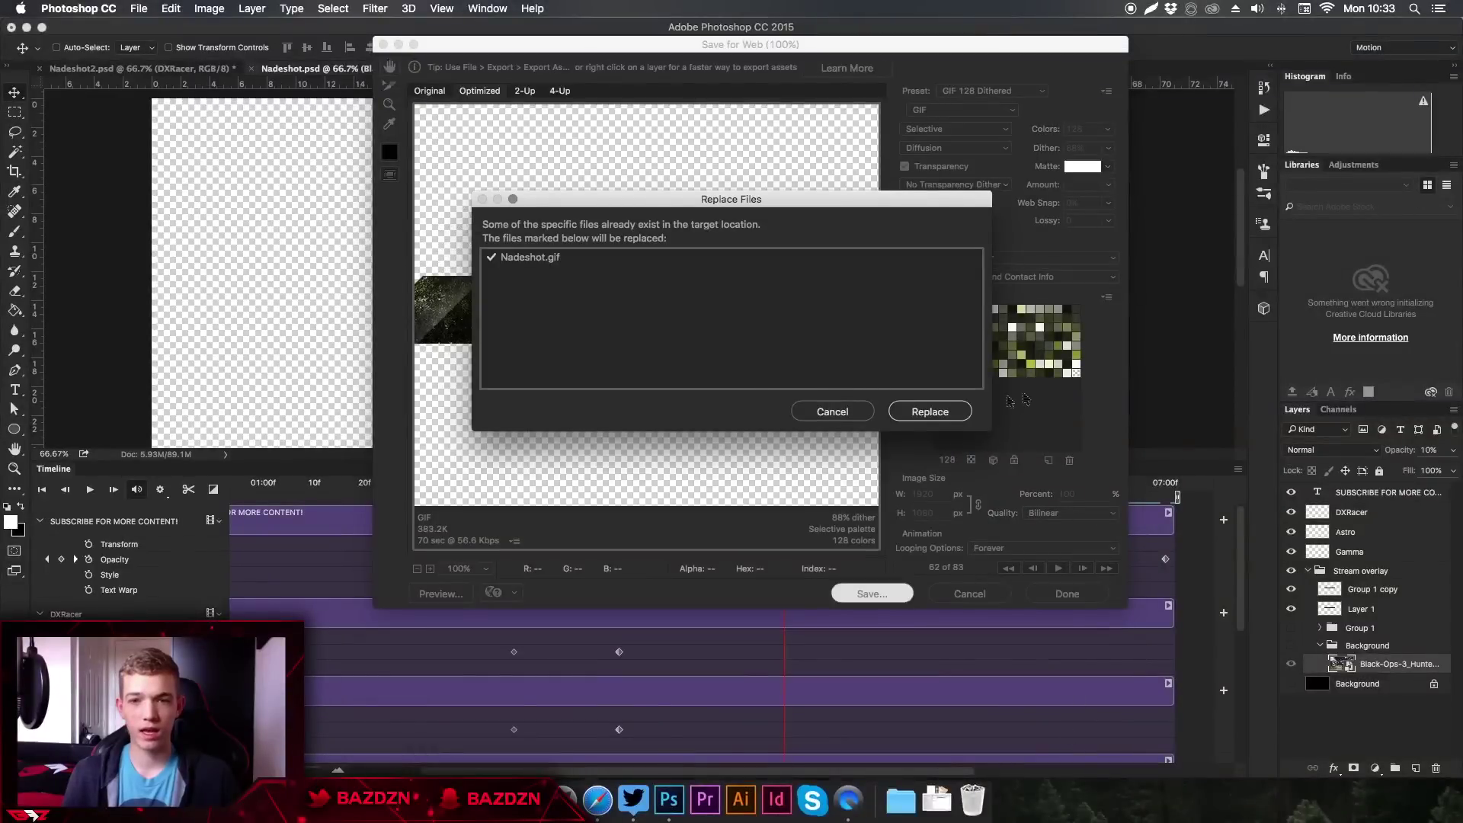
left_click(930, 411)
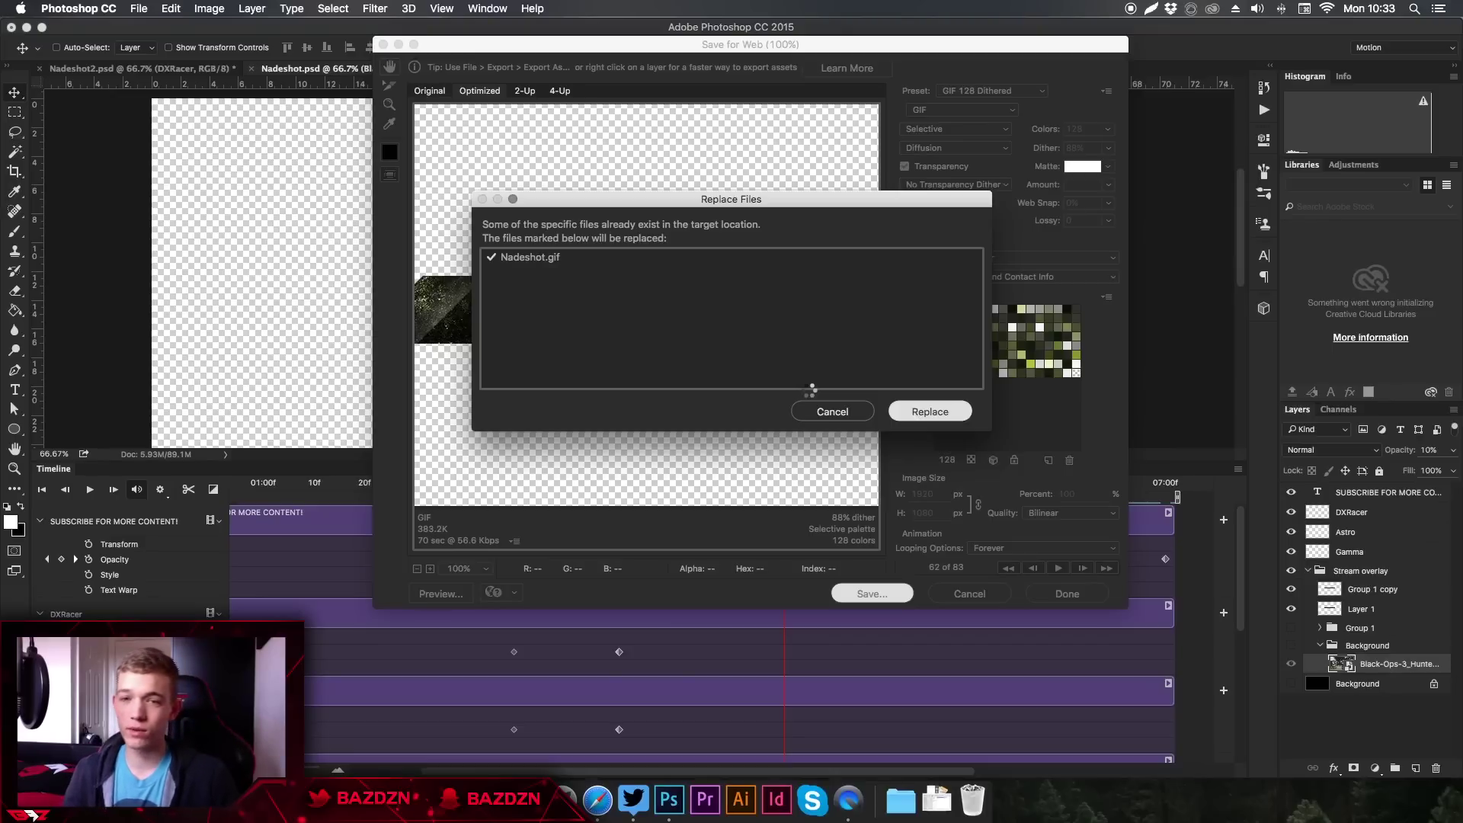
left_click(960, 416)
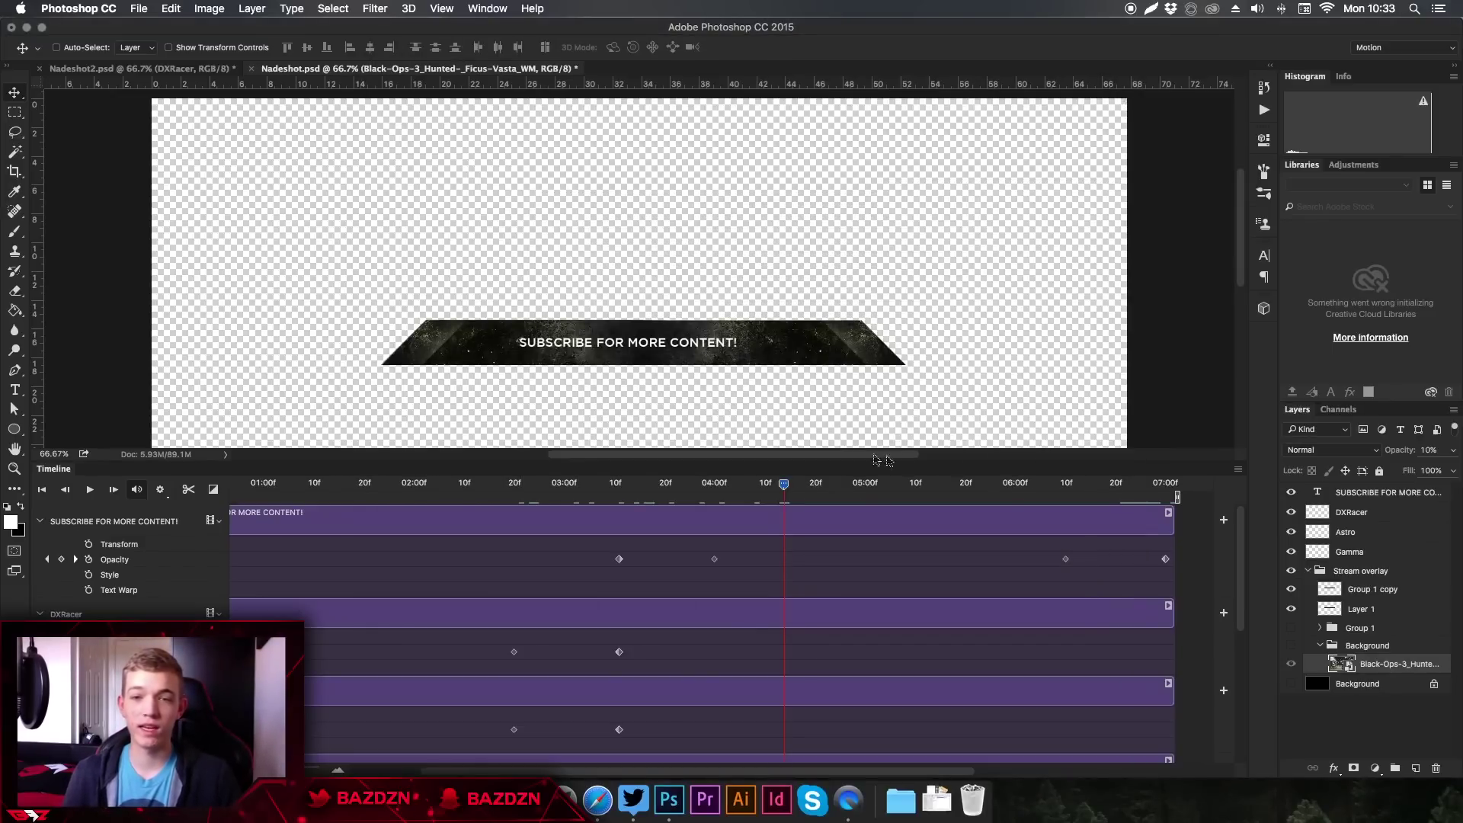